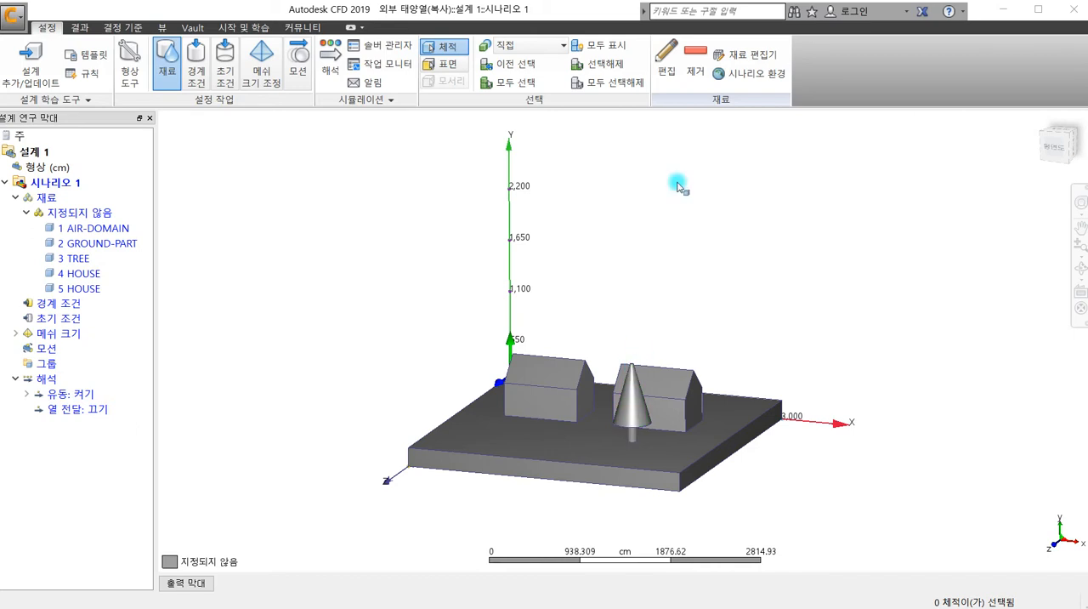
{"action": "left_click", "coordinate": [655, 242]}
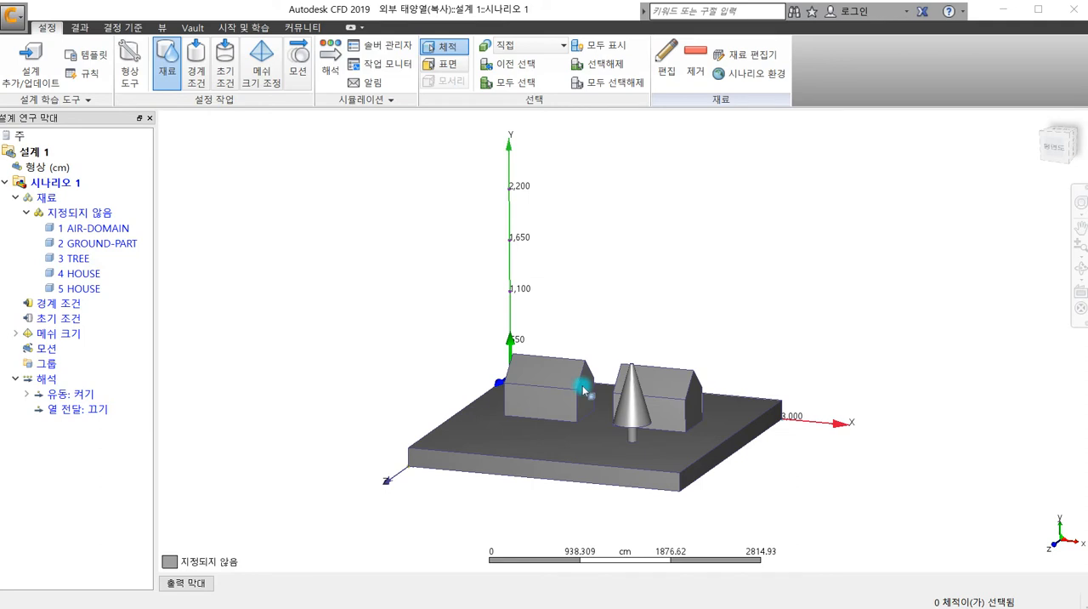
{"action": "middle_click_drag", "start_coordinate": [619, 328], "coordinate": [604, 346], "text": "shift"}
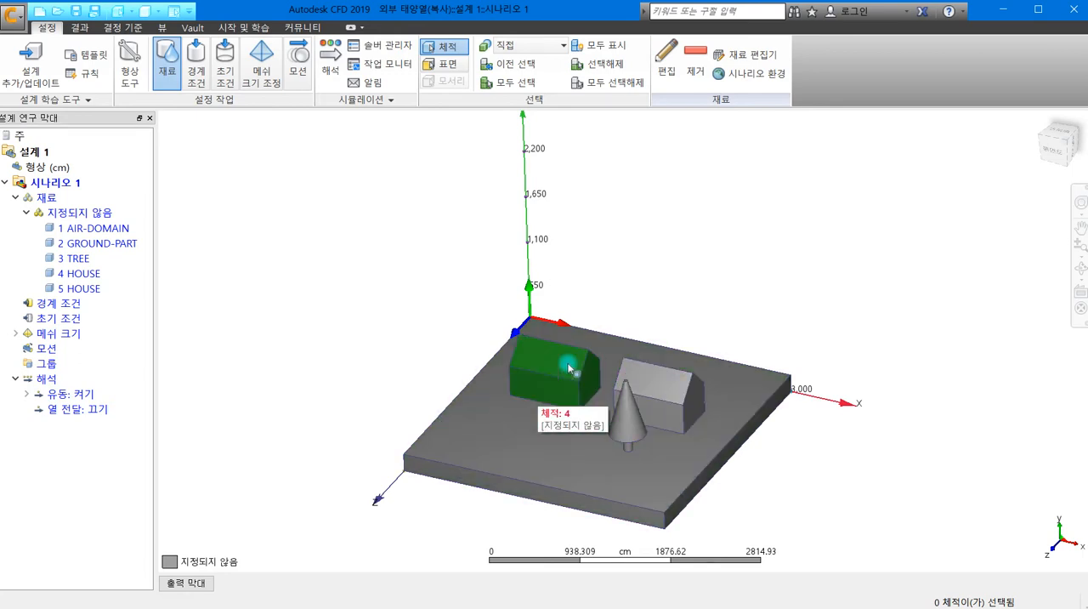
{"action": "scroll", "coordinate": [629, 375], "scroll_direction": "up", "scroll_amount": 2}
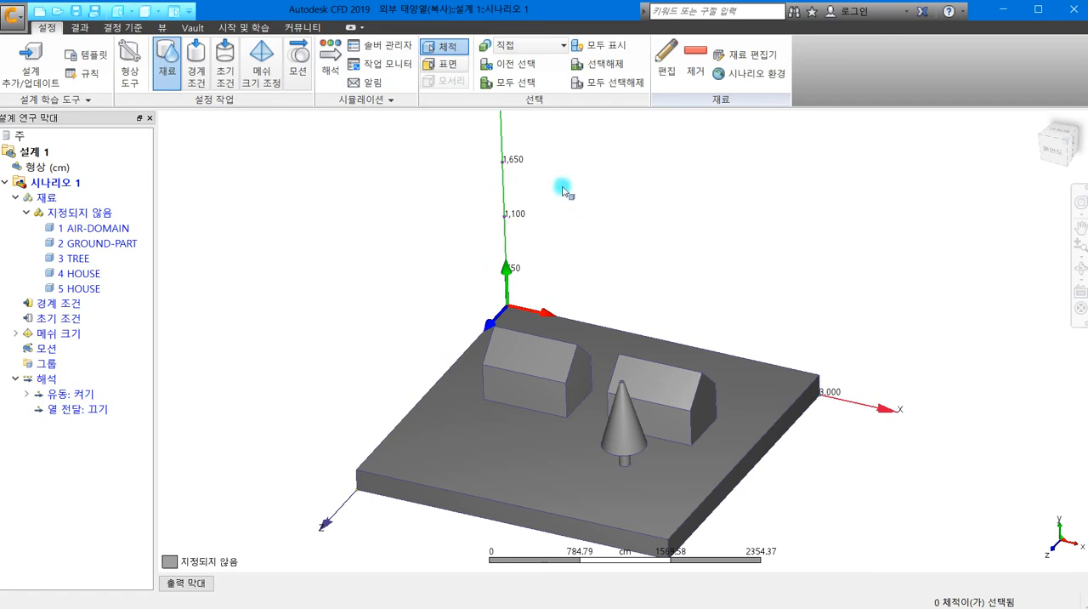
{"action": "middle_click_drag", "start_coordinate": [553, 194], "coordinate": [566, 322]}
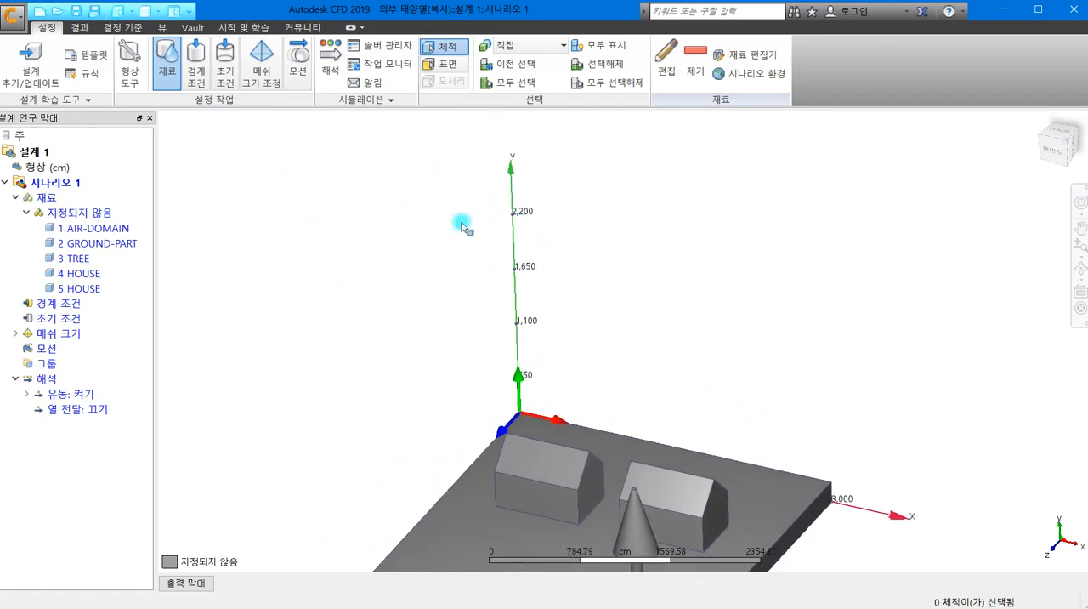
{"action": "middle_click_drag", "start_coordinate": [418, 280], "coordinate": [445, 201]}
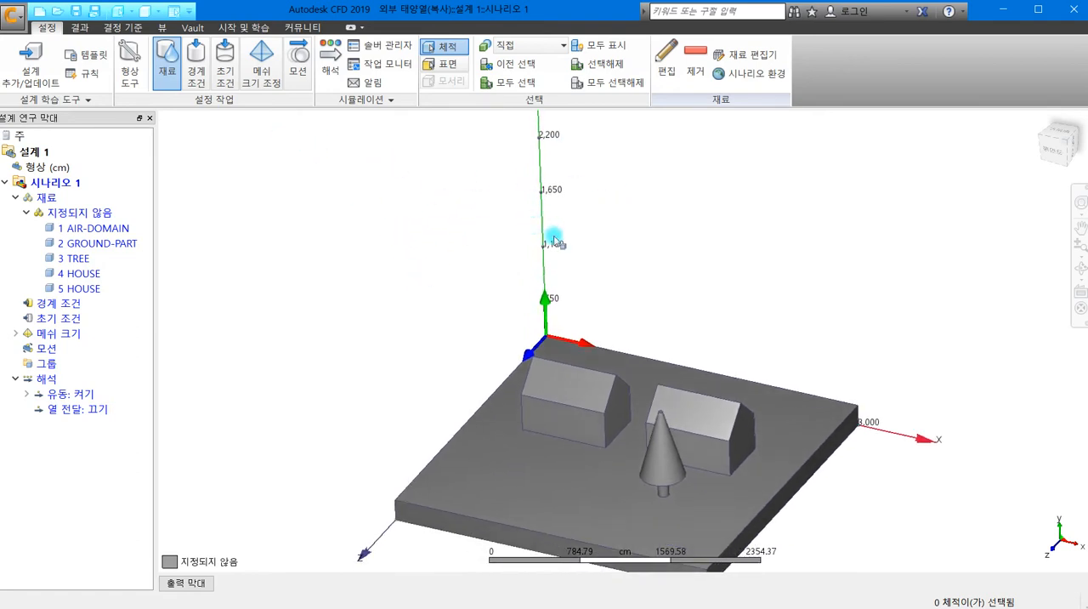
{"action": "middle_click_drag", "start_coordinate": [556, 235], "coordinate": [517, 287]}
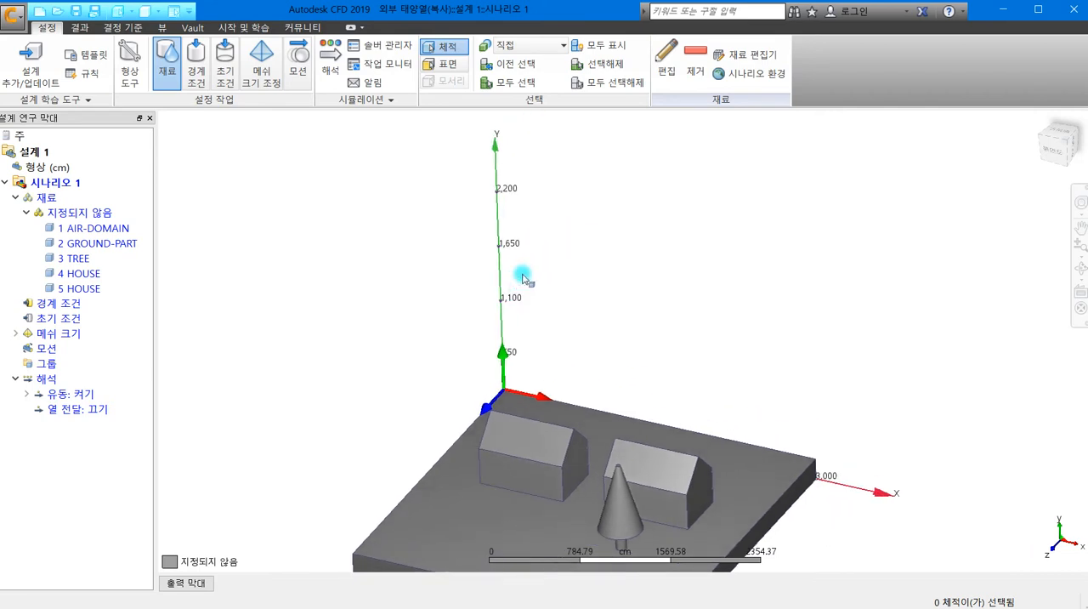
{"action": "middle_click_drag", "start_coordinate": [549, 284], "coordinate": [535, 230]}
- Show all hidden volumes and choose the fluid 공기 from the Default database as the air-domain volume's material
{"action": "right_click", "coordinate": [538, 230]}
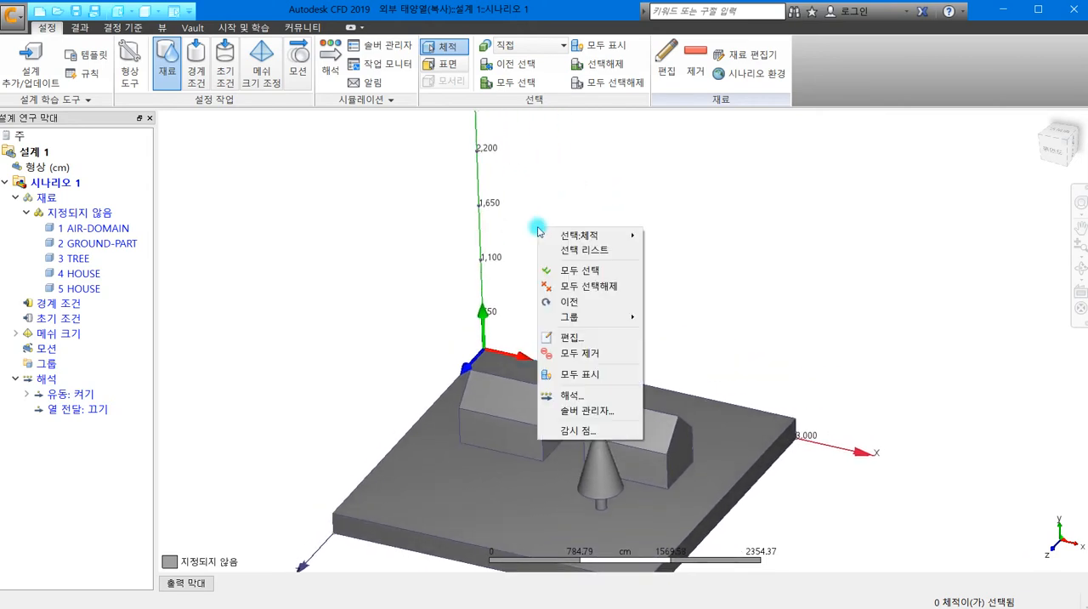
{"action": "left_click", "coordinate": [618, 373]}
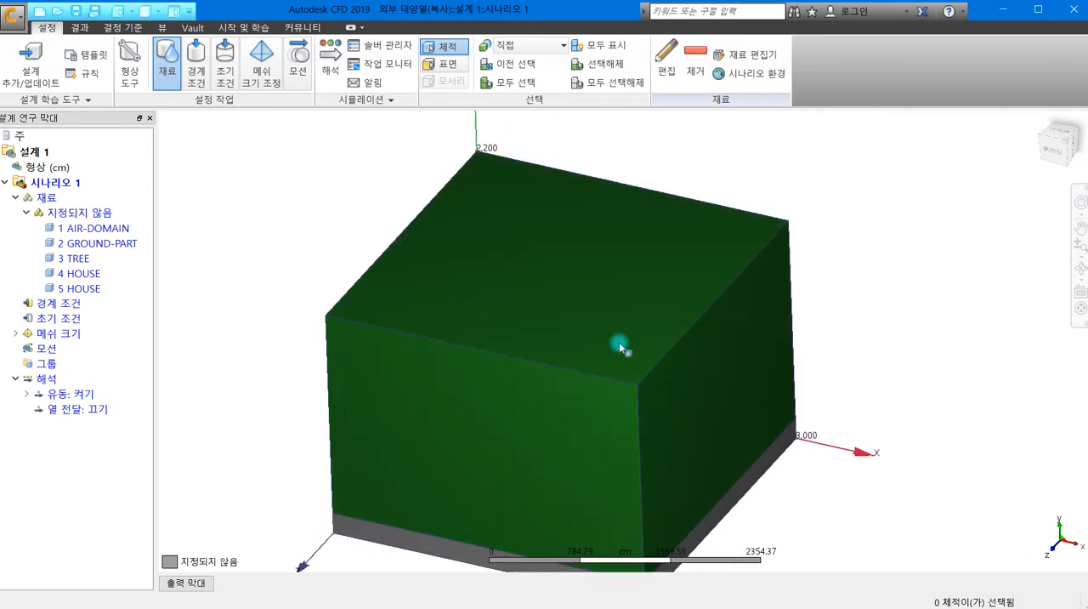
{"action": "left_click", "coordinate": [656, 255]}
{"action": "left_click", "coordinate": [665, 61]}
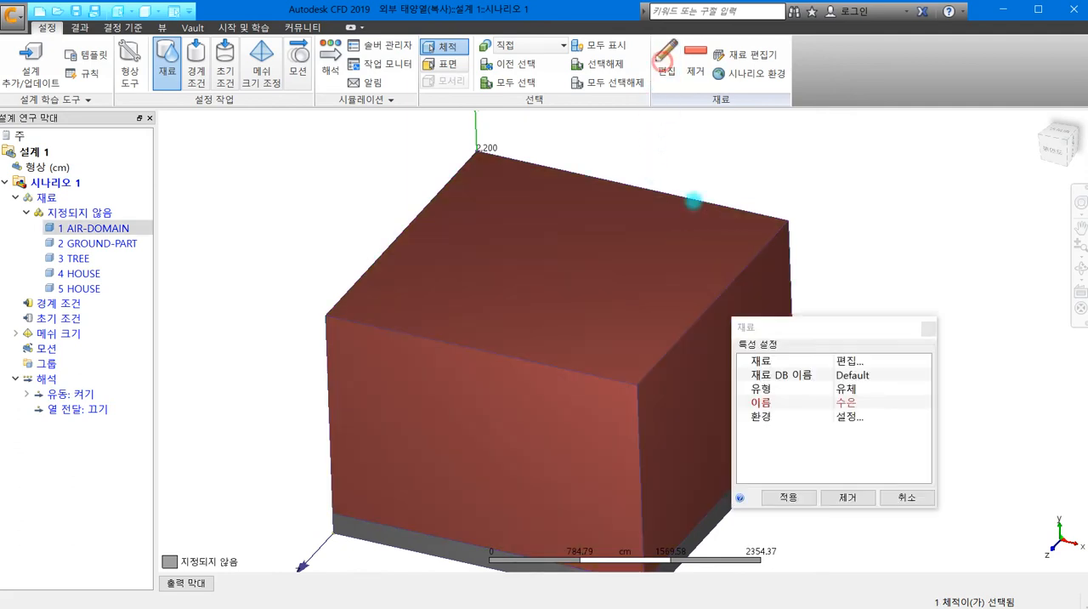
{"action": "left_click_drag", "start_coordinate": [829, 339], "coordinate": [659, 142]}
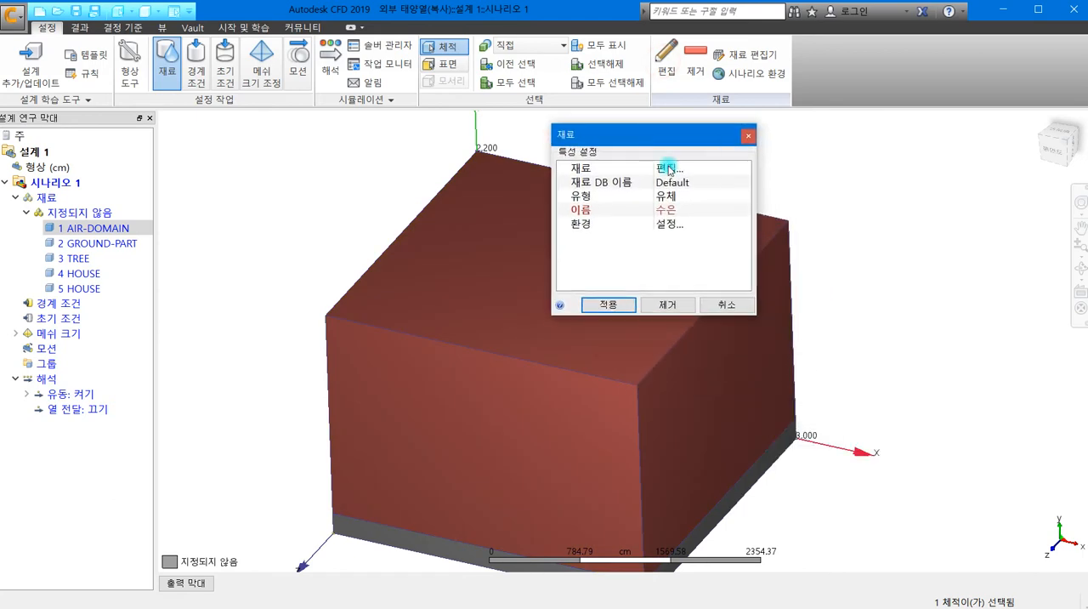
{"action": "left_click", "coordinate": [666, 209]}
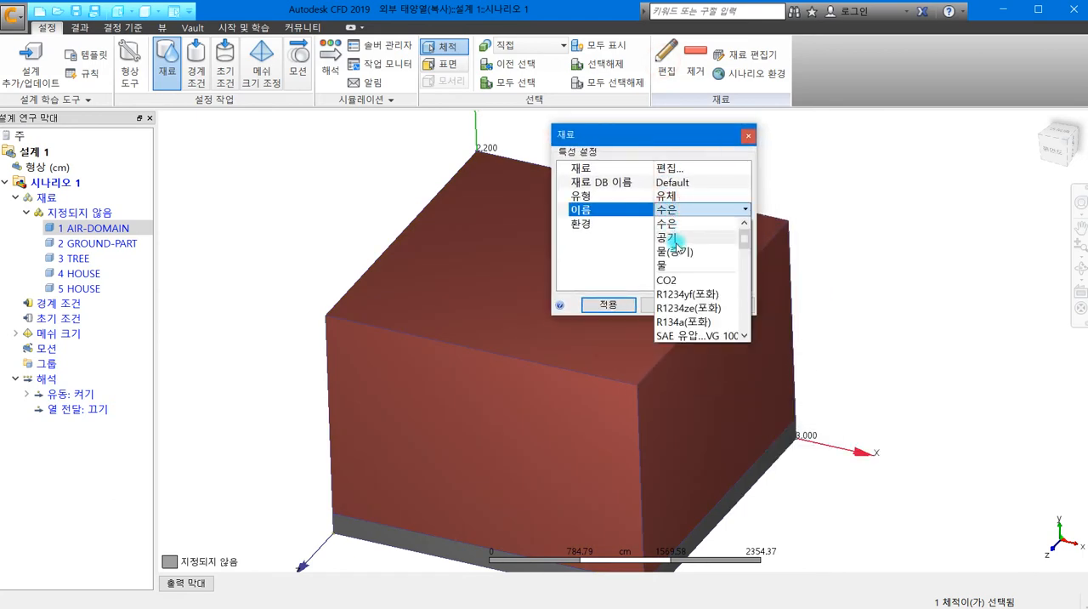
{"action": "left_click", "coordinate": [670, 239]}
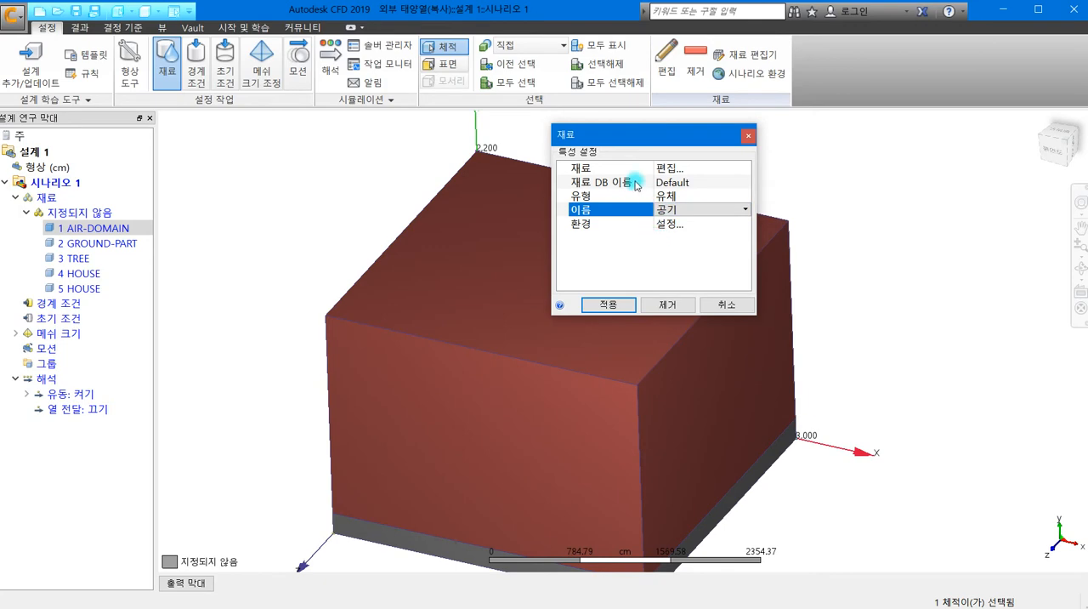
- Open the 공기 material for editing, rename it 공기1 and set its save database to 내 재료
{"action": "left_click", "coordinate": [682, 168]}
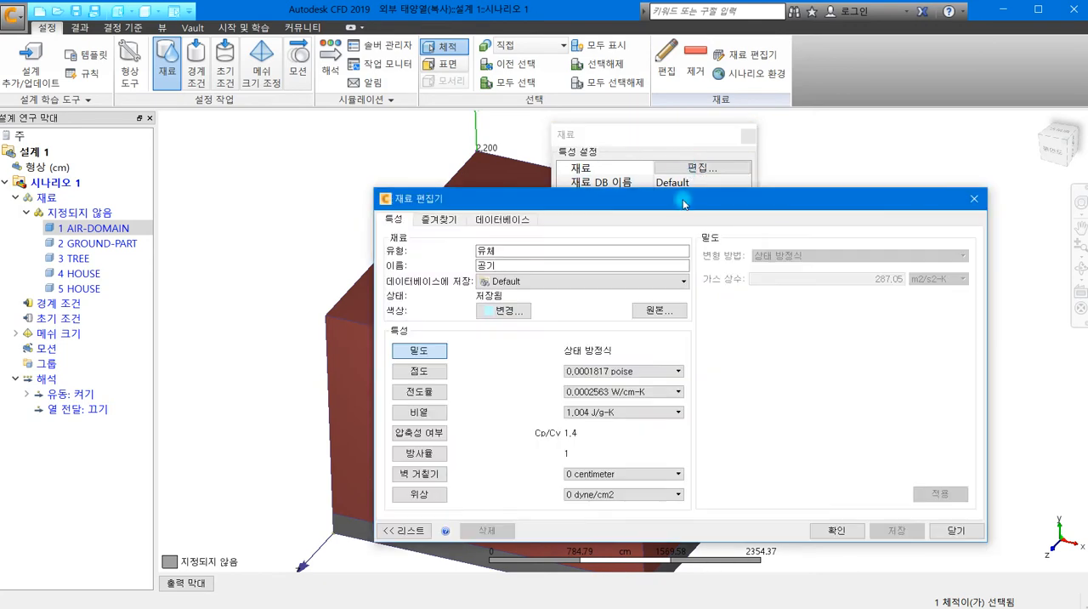
{"action": "left_click_drag", "start_coordinate": [683, 201], "coordinate": [569, 102]}
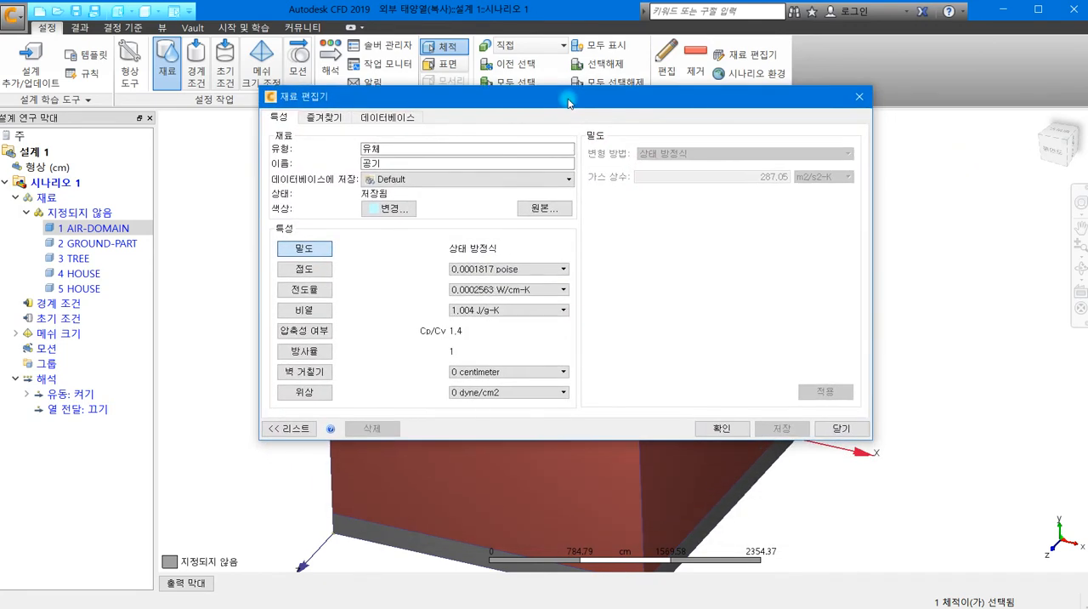
{"action": "left_click", "coordinate": [397, 163]}
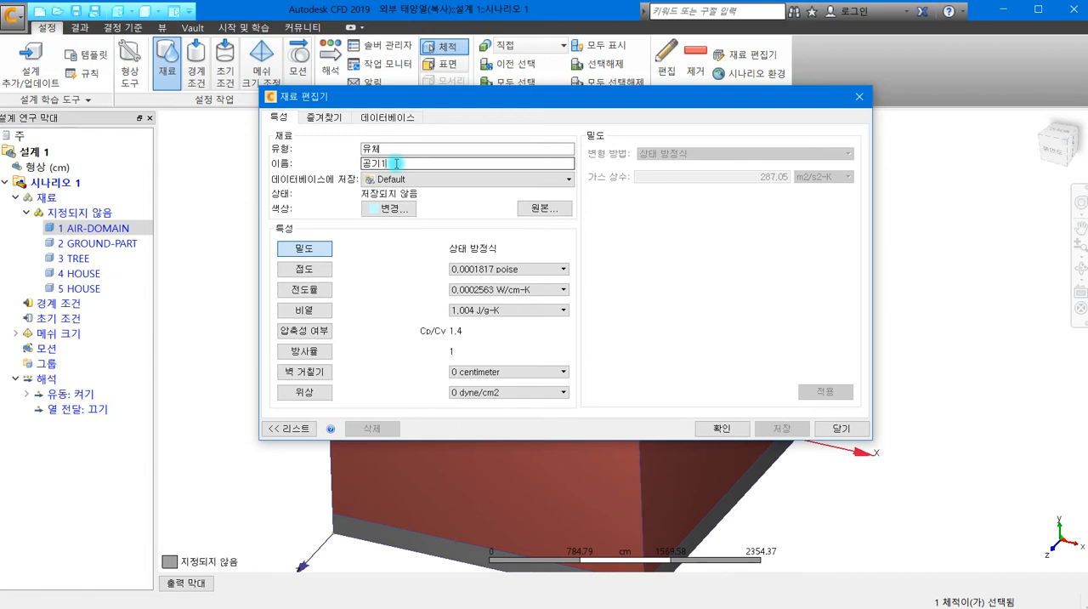
{"action": "left_click", "coordinate": [406, 179]}
{"action": "left_click", "coordinate": [406, 199]}
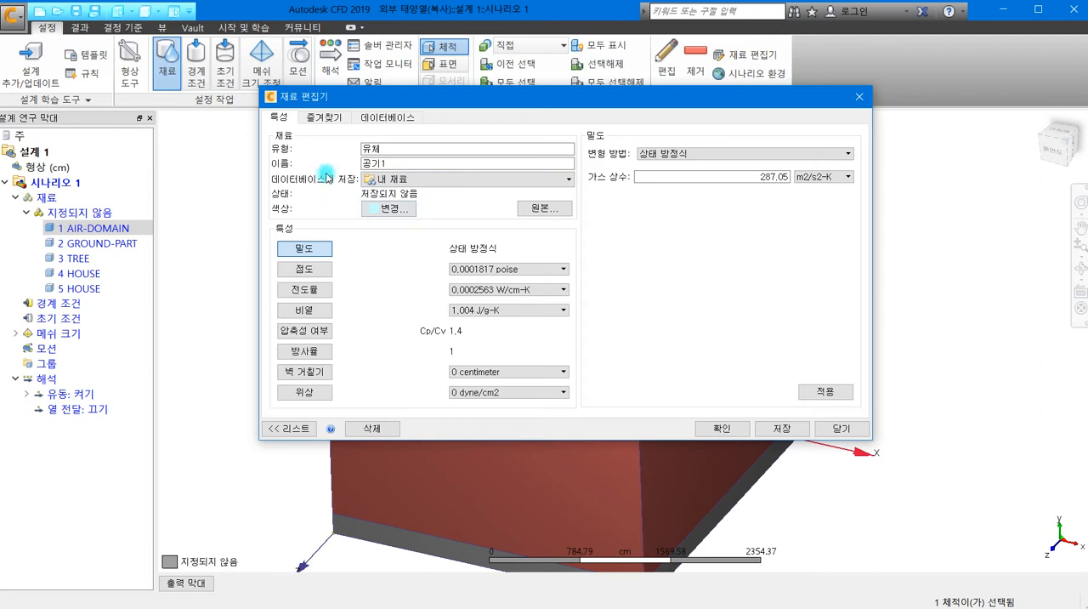
- Set the constant emissivity (방사율) of 공기1 to 0.3 and save the material
{"action": "left_click", "coordinate": [306, 349]}
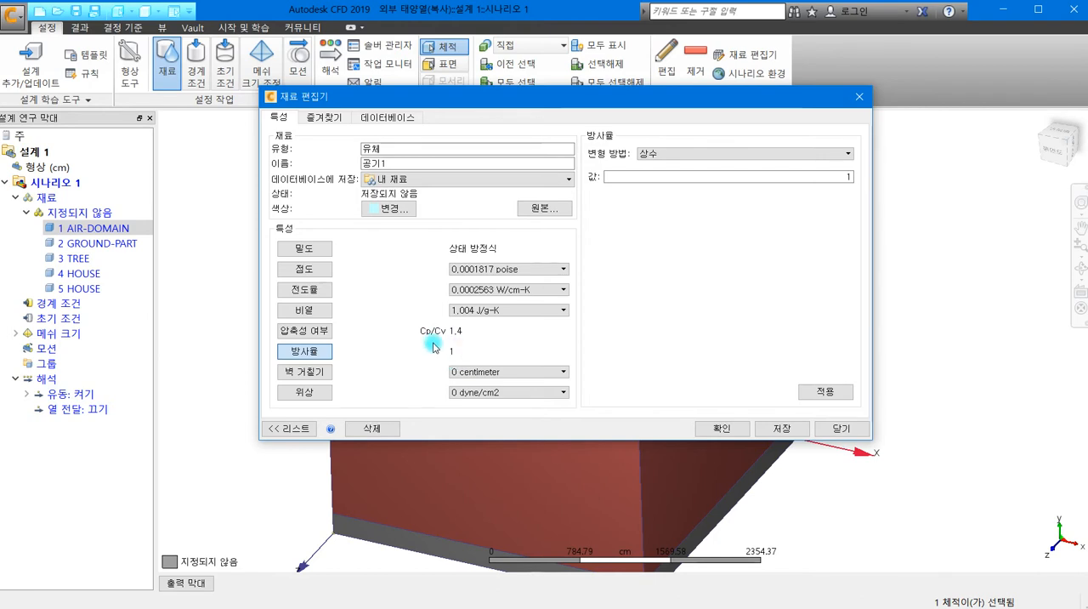
{"action": "double_click", "coordinate": [853, 179]}
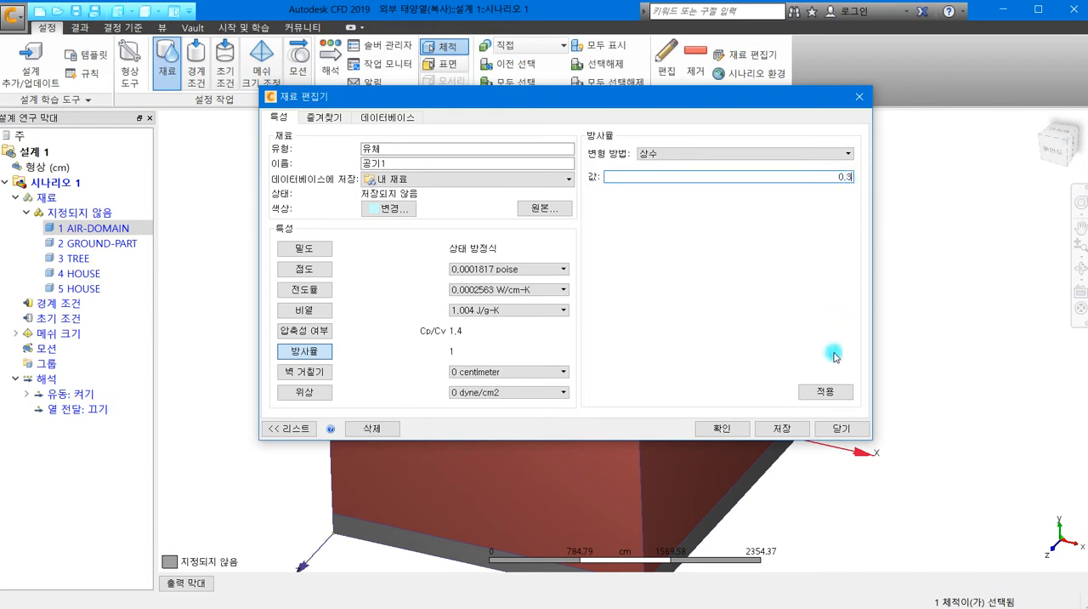
{"action": "left_click", "coordinate": [829, 392]}
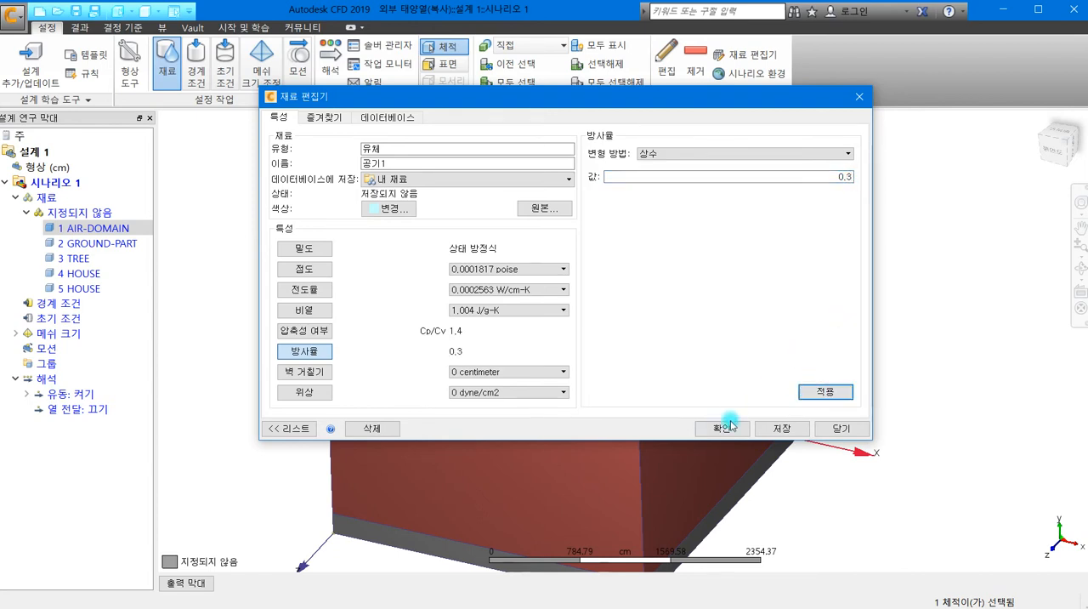
{"action": "left_click", "coordinate": [778, 429]}
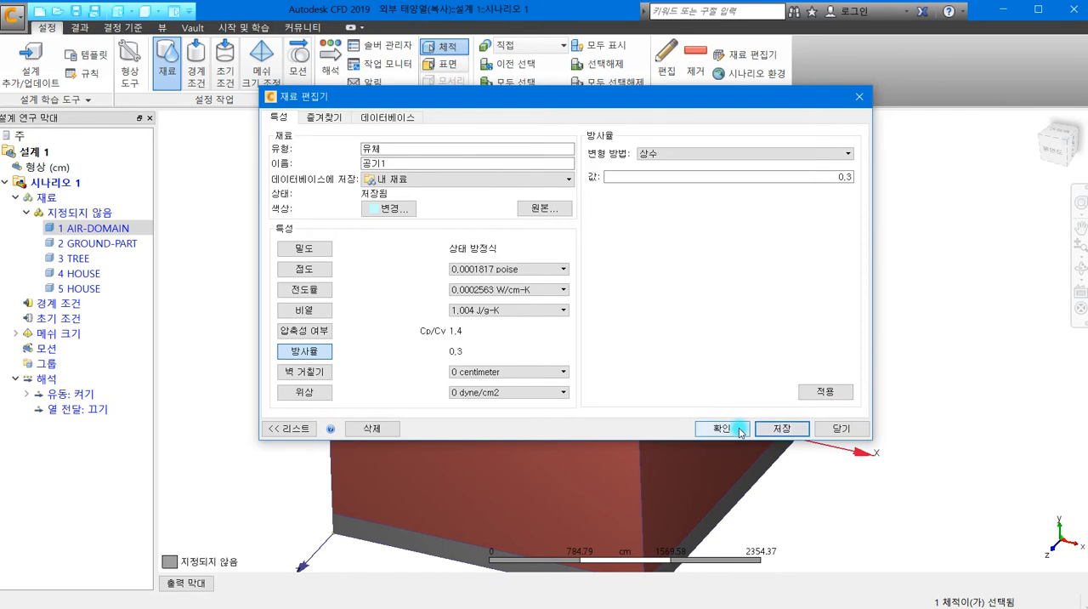
{"action": "left_click", "coordinate": [740, 429]}
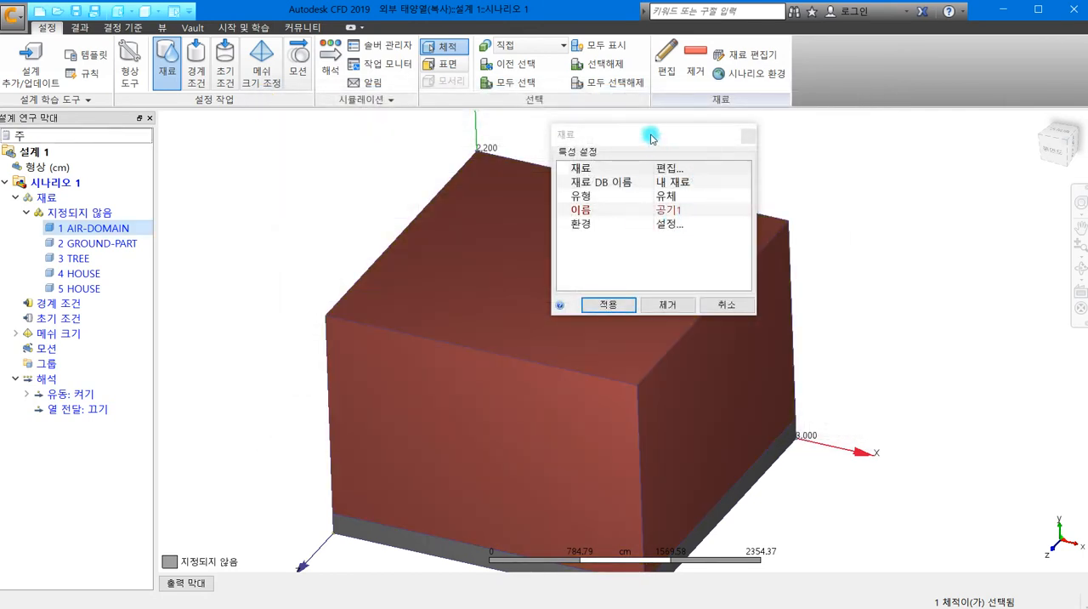
- Apply the 공기1 material from 내 재료 to the air-domain volume
{"action": "left_click_drag", "start_coordinate": [652, 138], "coordinate": [736, 105]}
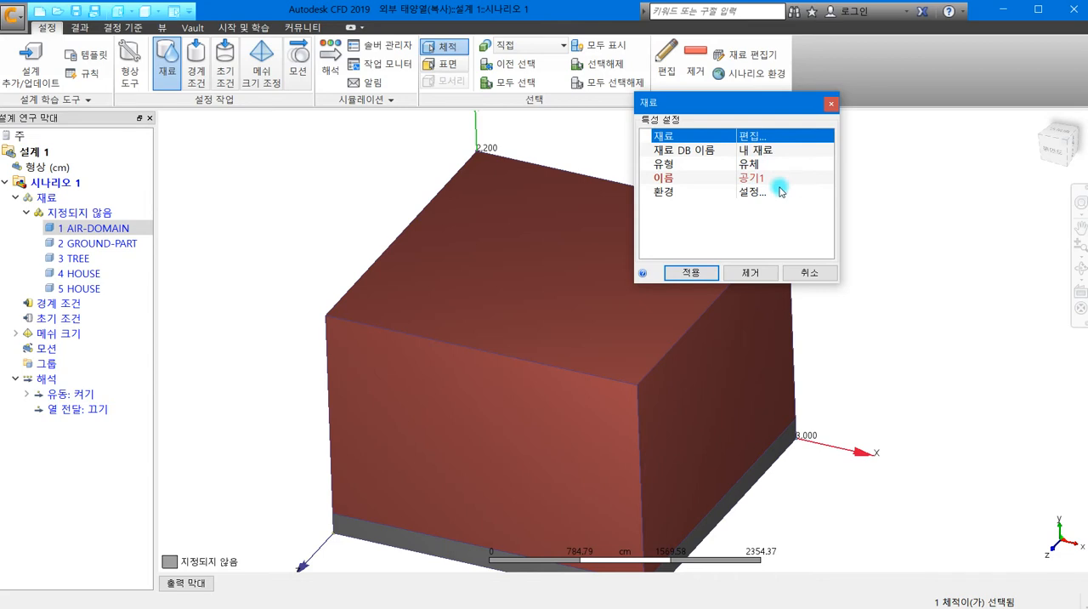
{"action": "left_click", "coordinate": [690, 272]}
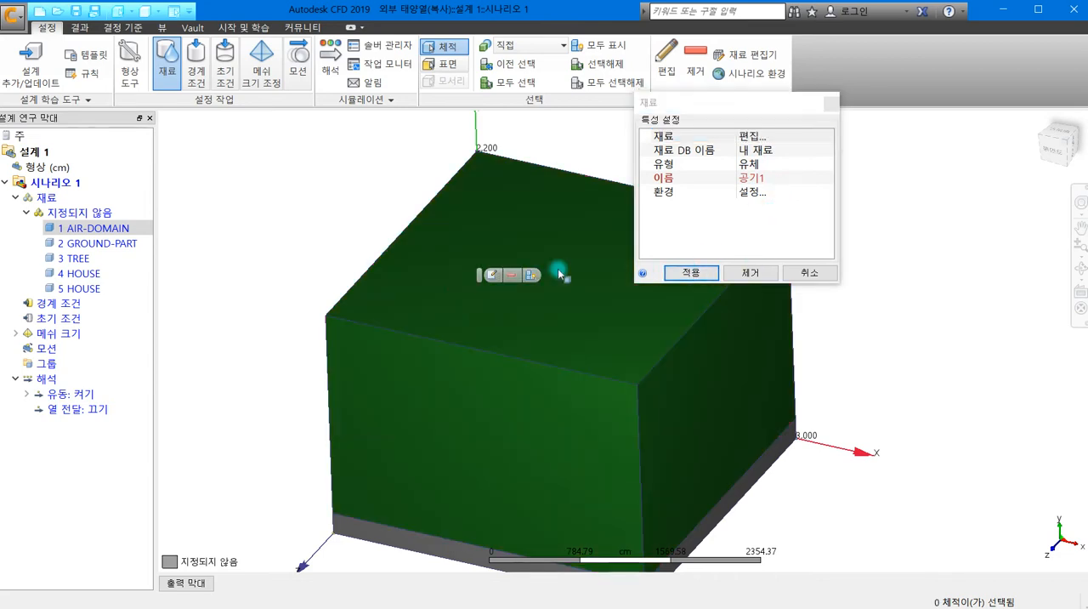
{"action": "left_click", "coordinate": [602, 307]}
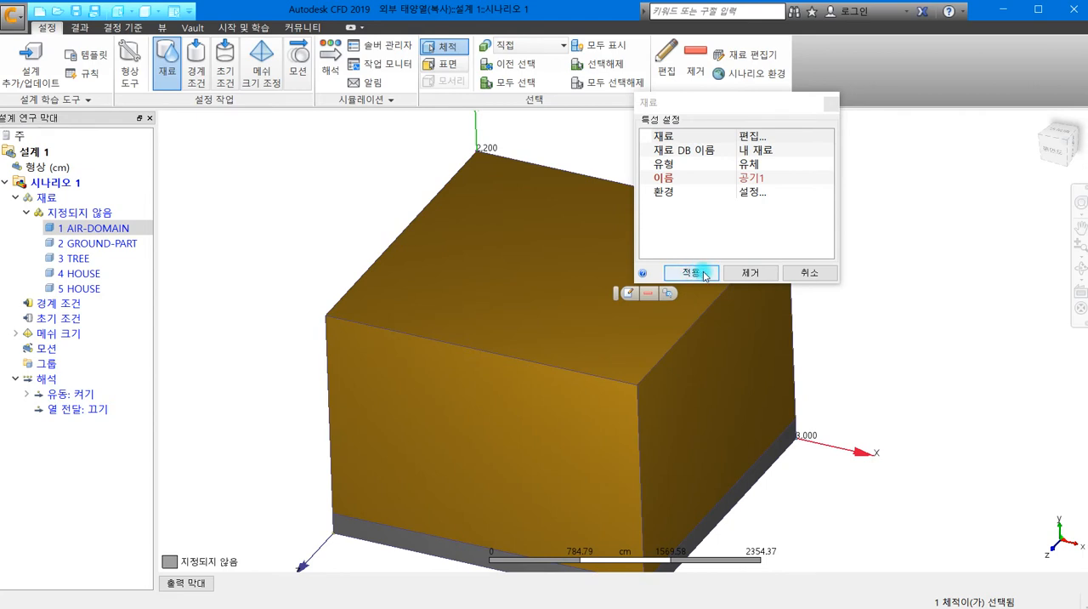
{"action": "left_click", "coordinate": [691, 272]}
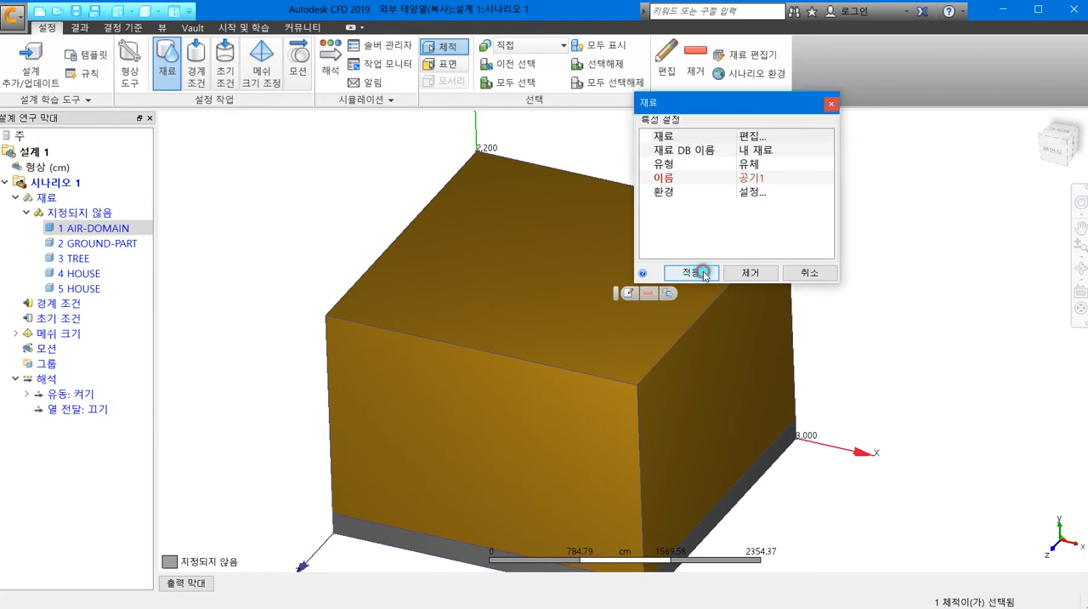
{"action": "left_click", "coordinate": [285, 333]}
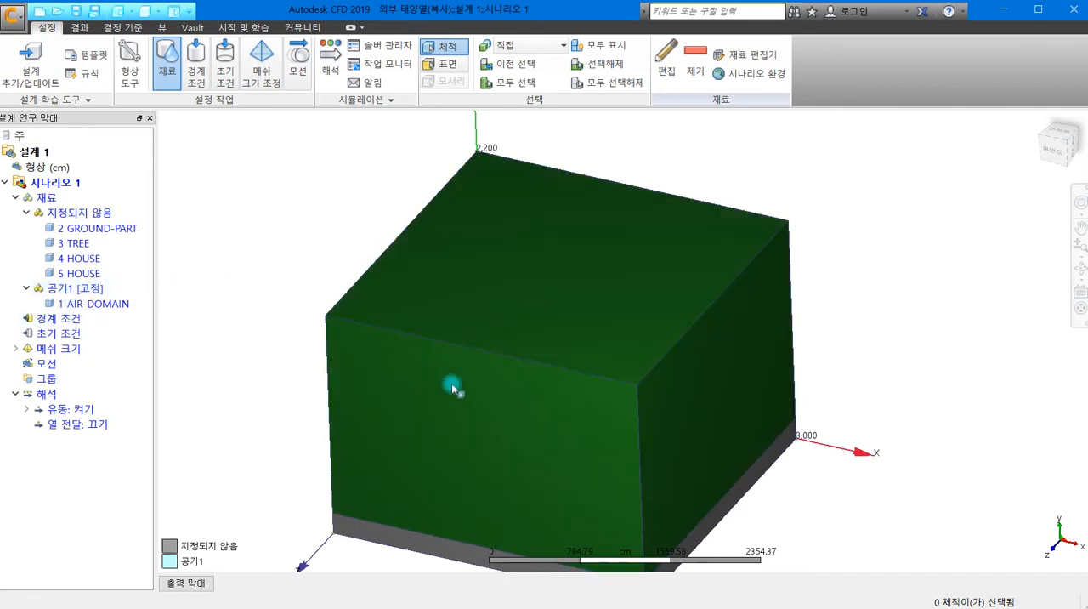
- Hide the air-domain volume to expose the houses, tree and ground inside it
{"action": "left_click", "coordinate": [647, 329]}
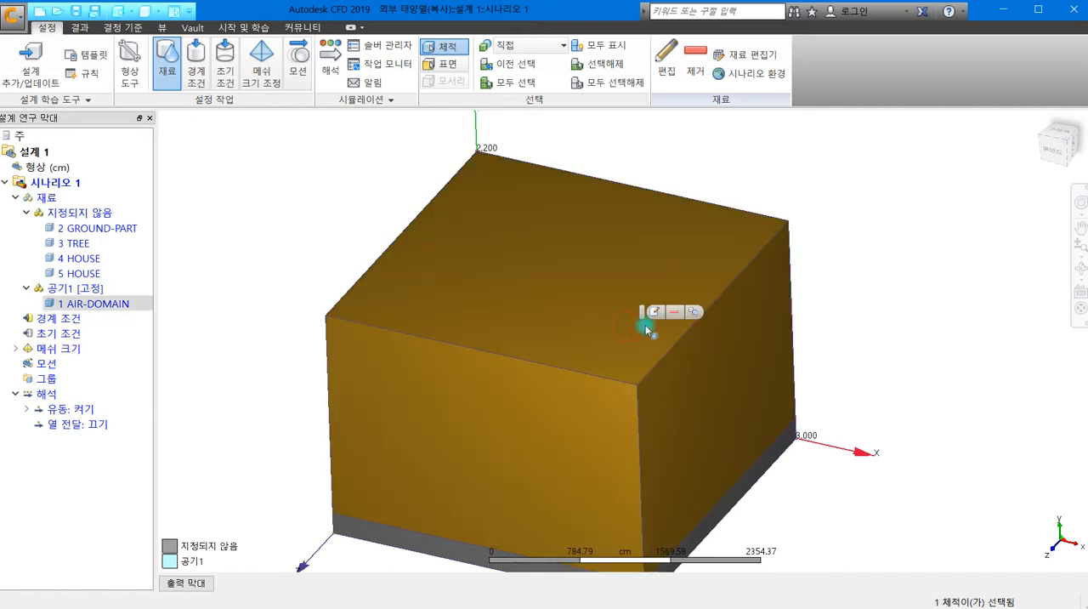
{"action": "left_click", "coordinate": [694, 311]}
{"action": "middle_click_drag", "start_coordinate": [636, 323], "coordinate": [614, 179]}
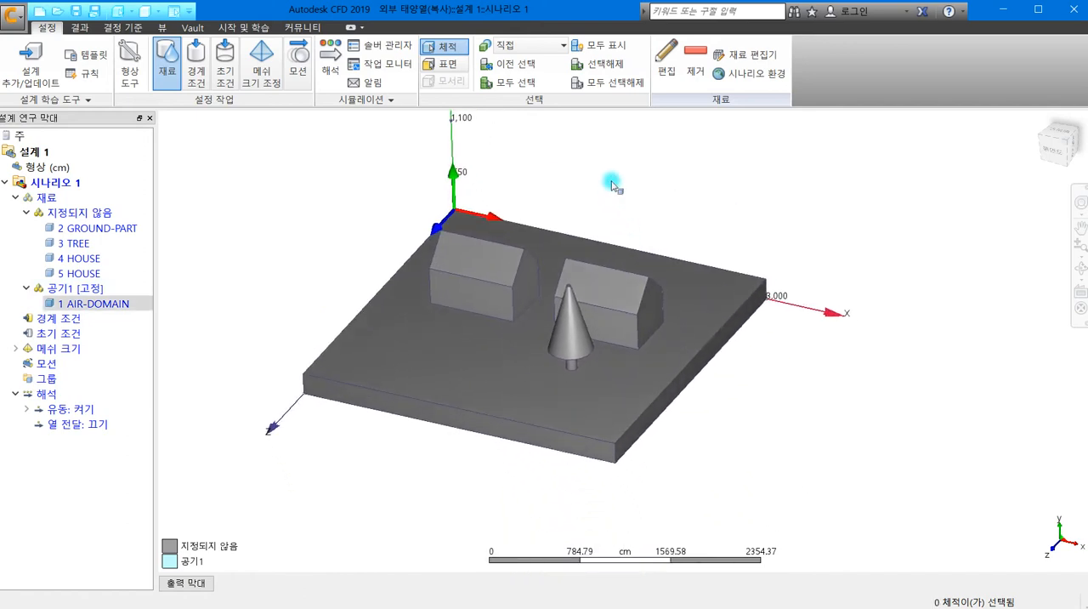
- Assign the solid (솔리드) material 벽돌 from the Default database to both house volumes
{"action": "left_click", "coordinate": [476, 270]}
{"action": "left_click", "coordinate": [626, 275]}
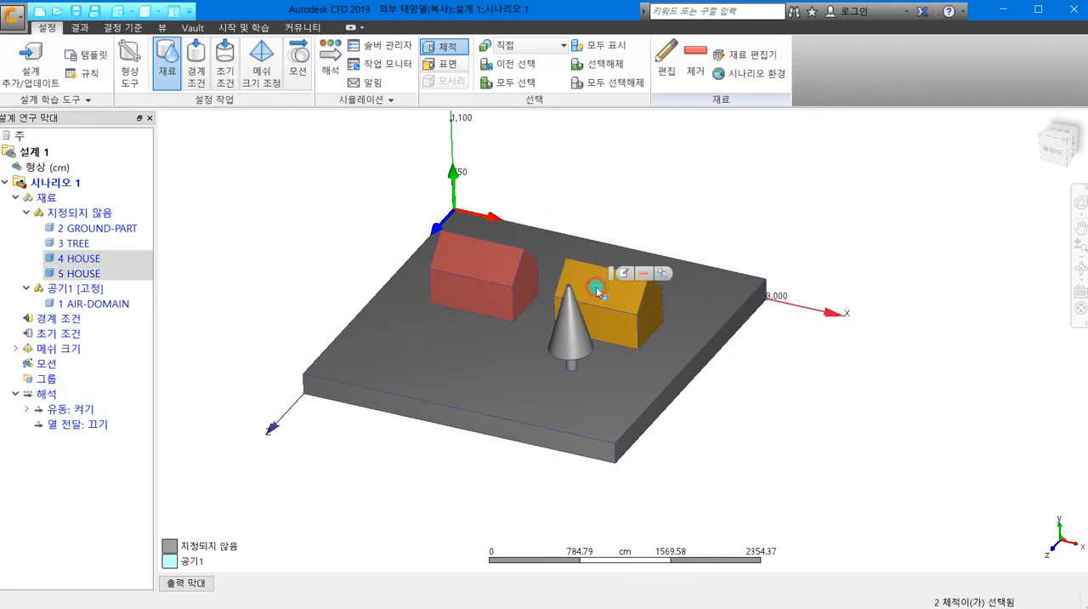
{"action": "left_click_drag", "start_coordinate": [746, 358], "coordinate": [797, 134]}
{"action": "left_click", "coordinate": [825, 181]}
{"action": "left_click", "coordinate": [833, 197]}
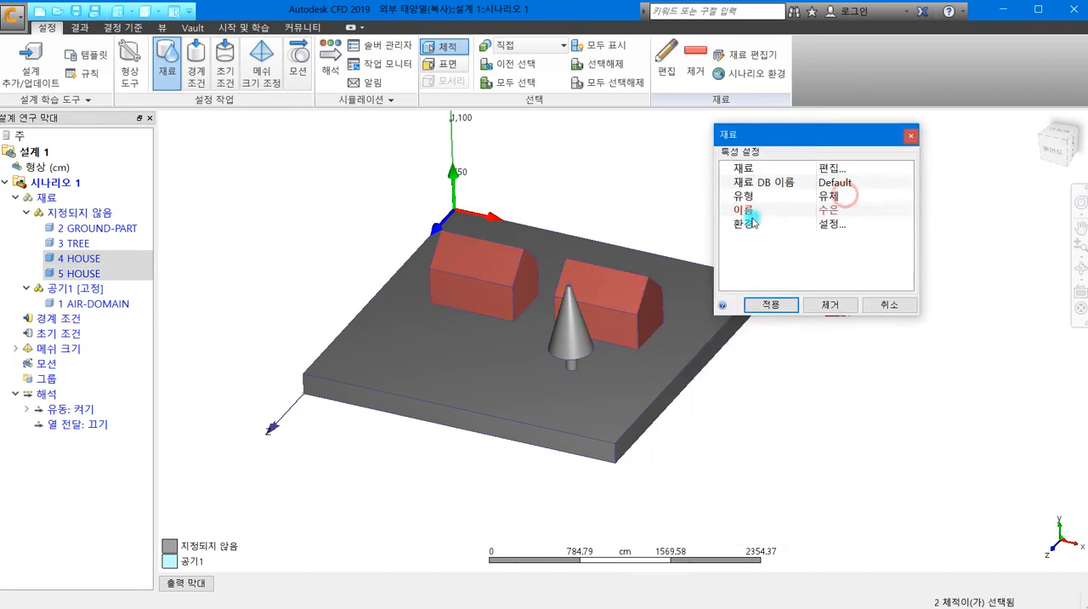
{"action": "left_click", "coordinate": [846, 197]}
{"action": "left_click", "coordinate": [846, 224]}
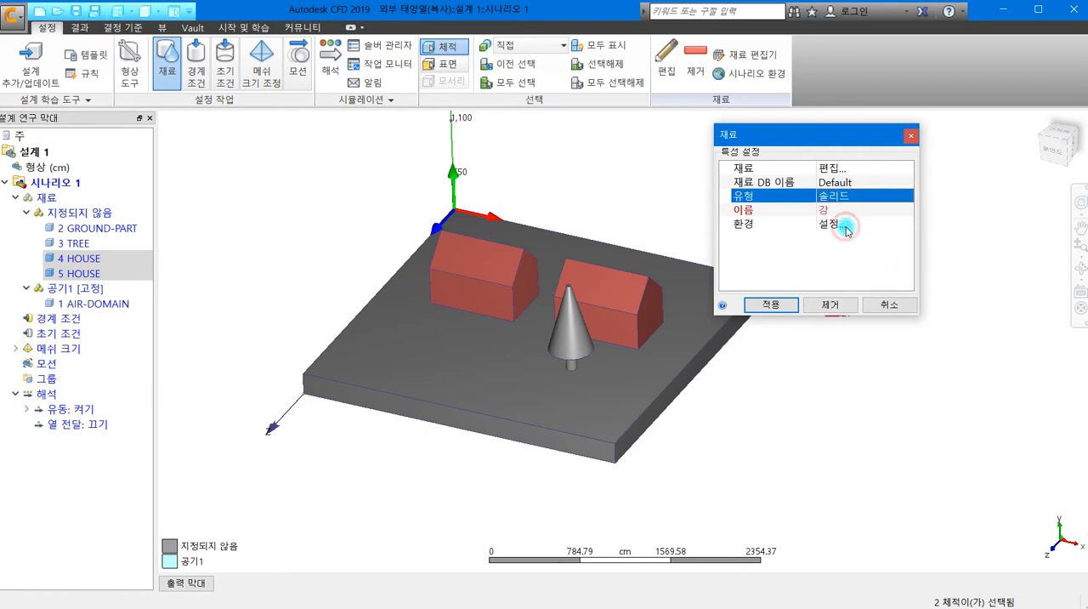
{"action": "left_click", "coordinate": [839, 213]}
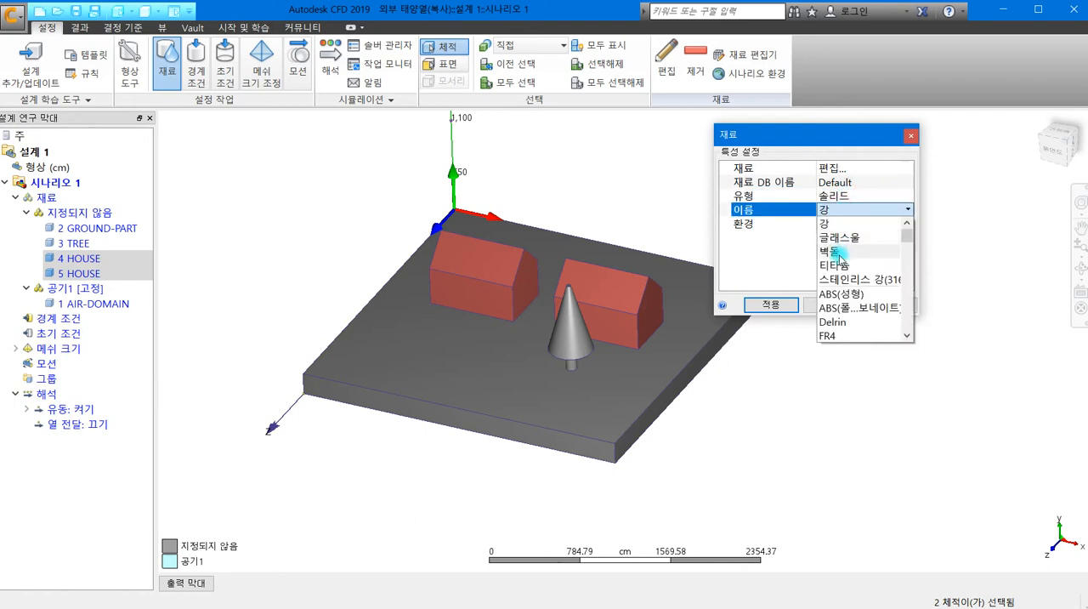
{"action": "left_click", "coordinate": [839, 250]}
{"action": "left_click", "coordinate": [770, 305]}
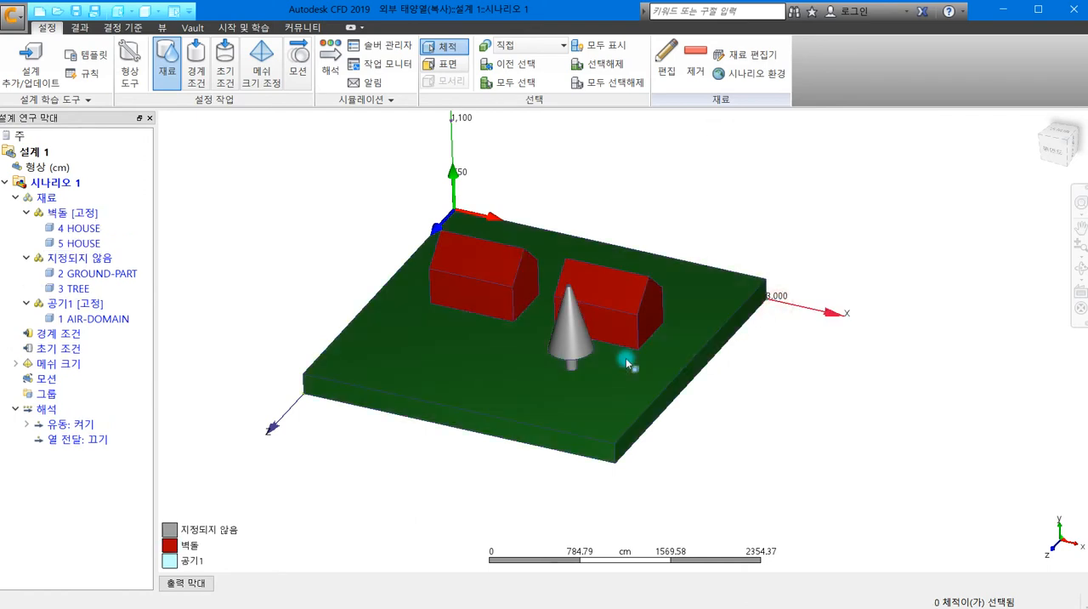
- Assign the solid (솔리드) material 경목 from the Default database to the tree volume
{"action": "left_click", "coordinate": [568, 344]}
{"action": "left_click", "coordinate": [593, 330]}
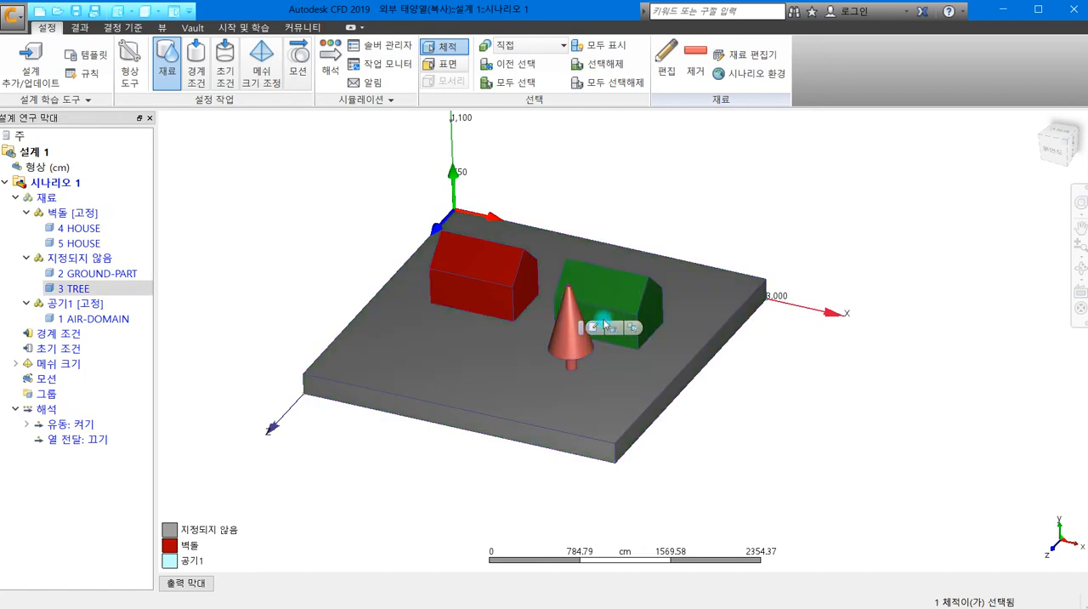
{"action": "left_click_drag", "start_coordinate": [723, 413], "coordinate": [800, 136]}
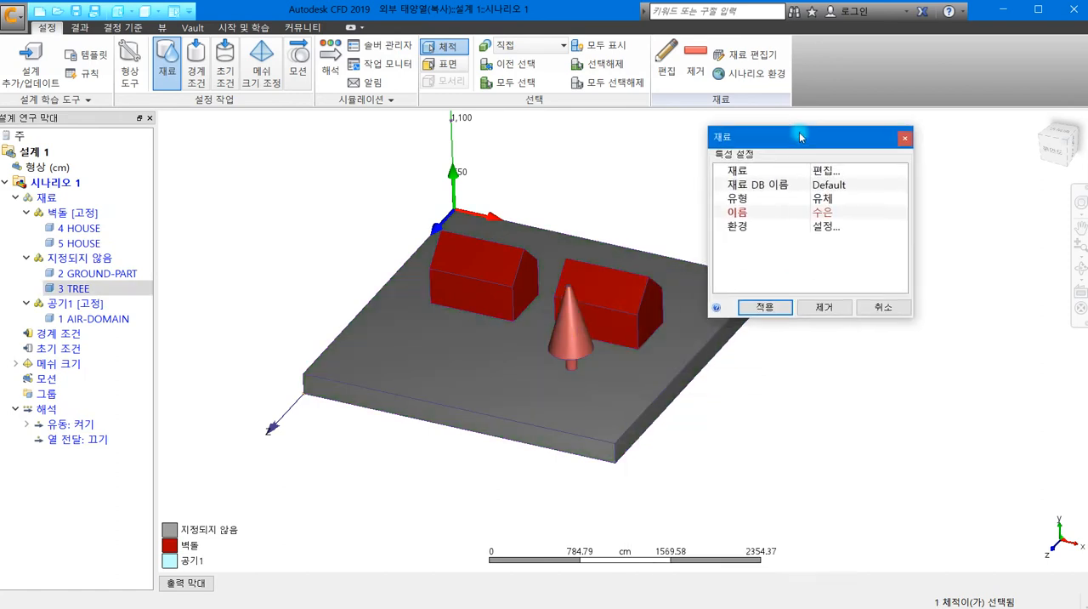
{"action": "left_click", "coordinate": [839, 198]}
{"action": "left_click", "coordinate": [840, 226]}
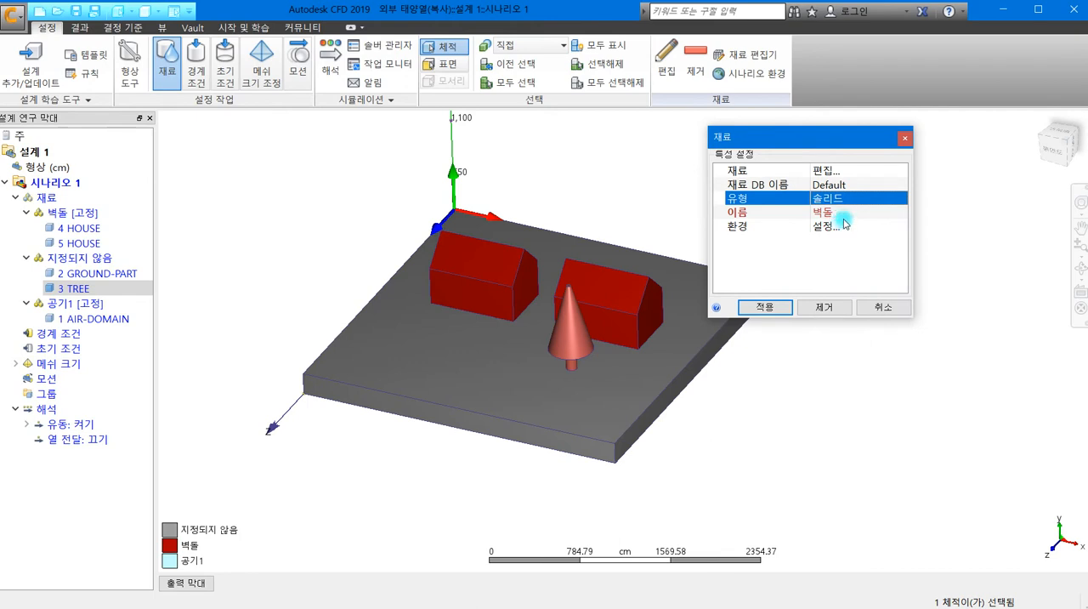
{"action": "left_click", "coordinate": [838, 212]}
{"action": "scroll", "coordinate": [839, 294], "scroll_direction": "down", "scroll_amount": 3}
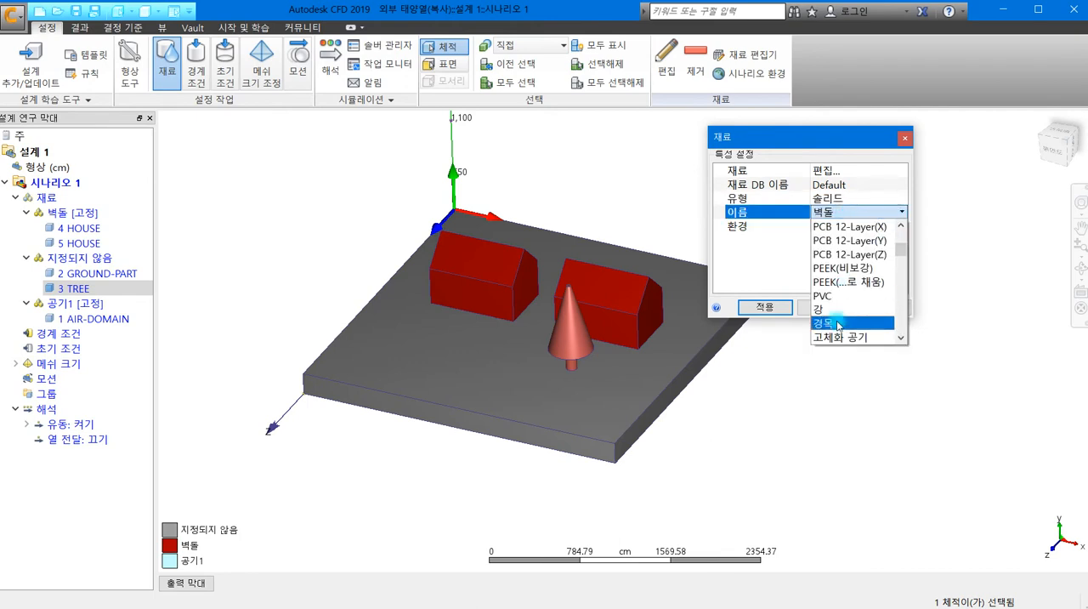
{"action": "left_click", "coordinate": [838, 324]}
{"action": "left_click", "coordinate": [770, 306]}
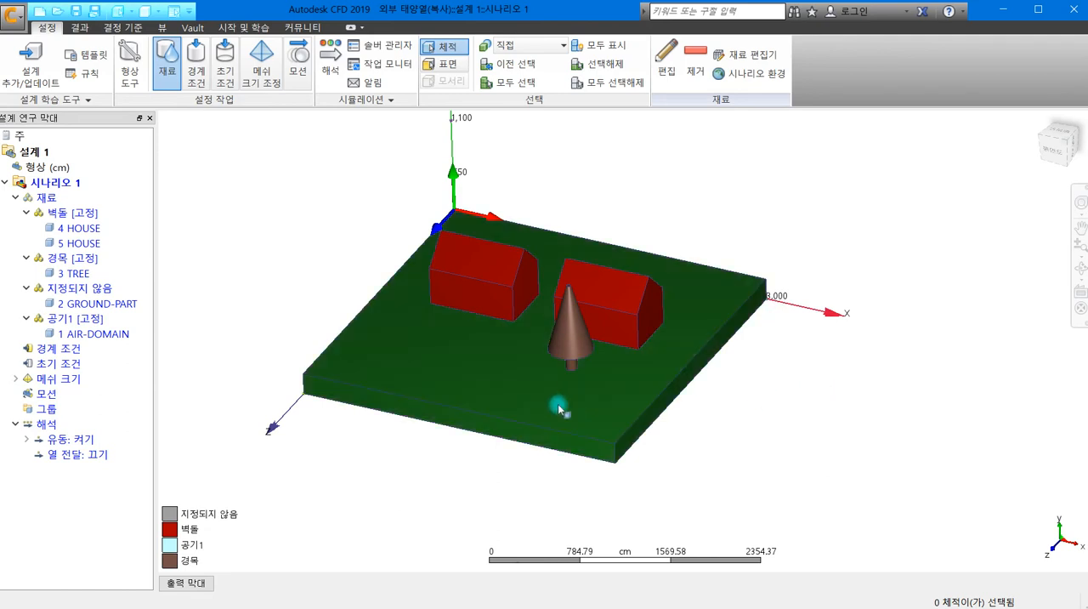
- Begin a material assignment for the ground volume with the type set to solid (솔리드) from the Default database
{"action": "left_click", "coordinate": [459, 393]}
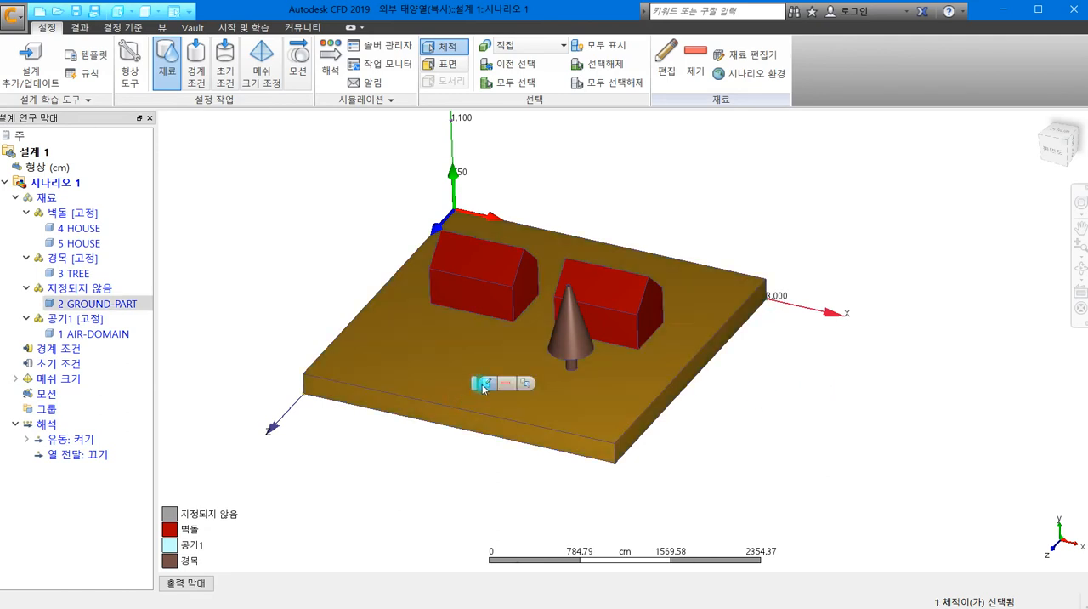
{"action": "left_click", "coordinate": [483, 384]}
{"action": "left_click_drag", "start_coordinate": [606, 465], "coordinate": [755, 170]}
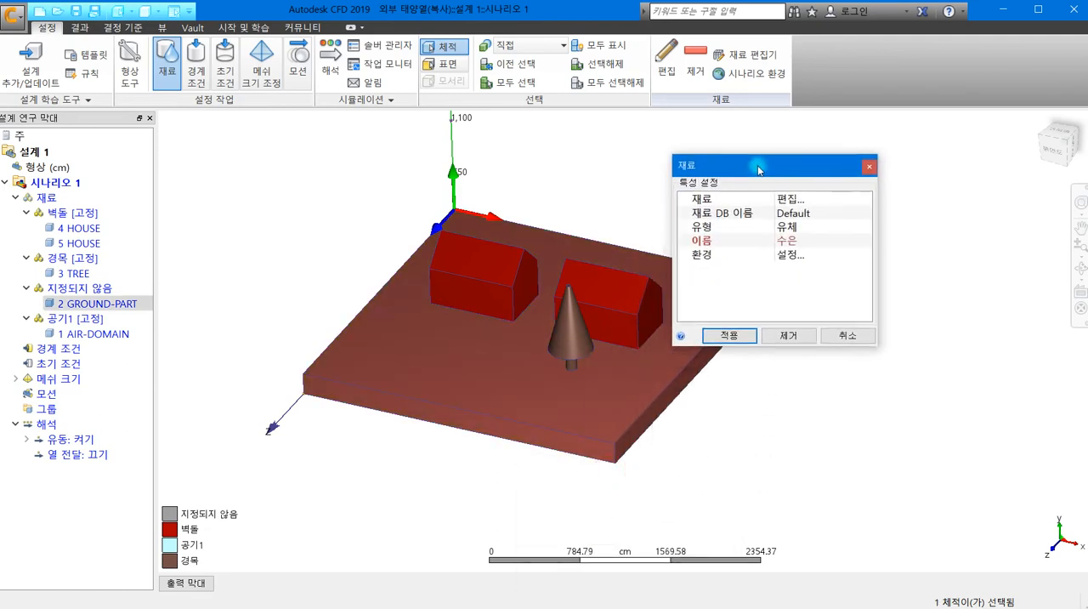
{"action": "left_click", "coordinate": [790, 228]}
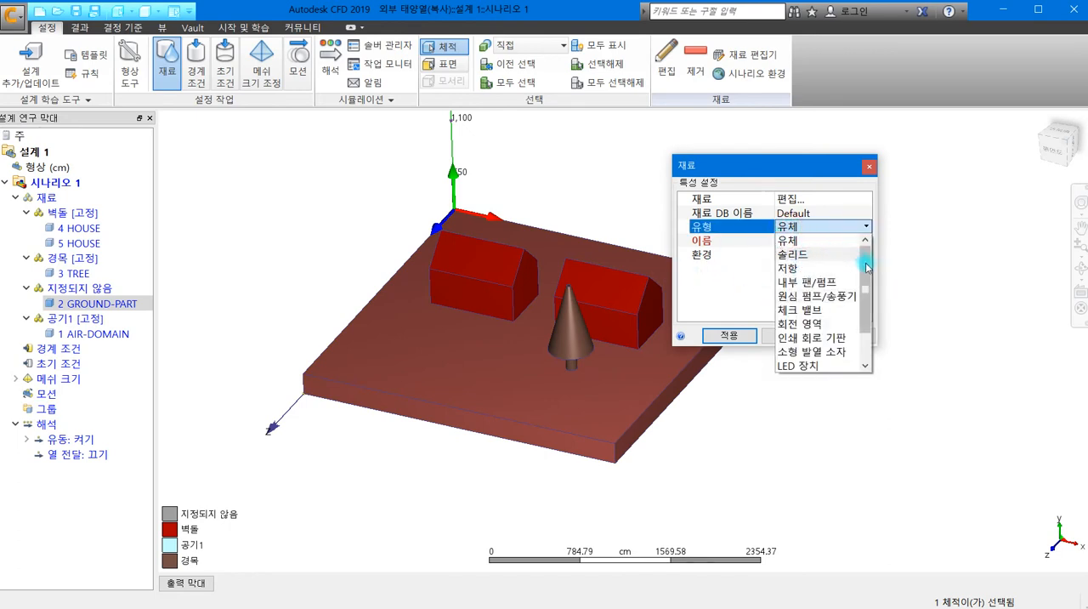
{"action": "scroll", "coordinate": [866, 271], "scroll_direction": "down", "scroll_amount": 1}
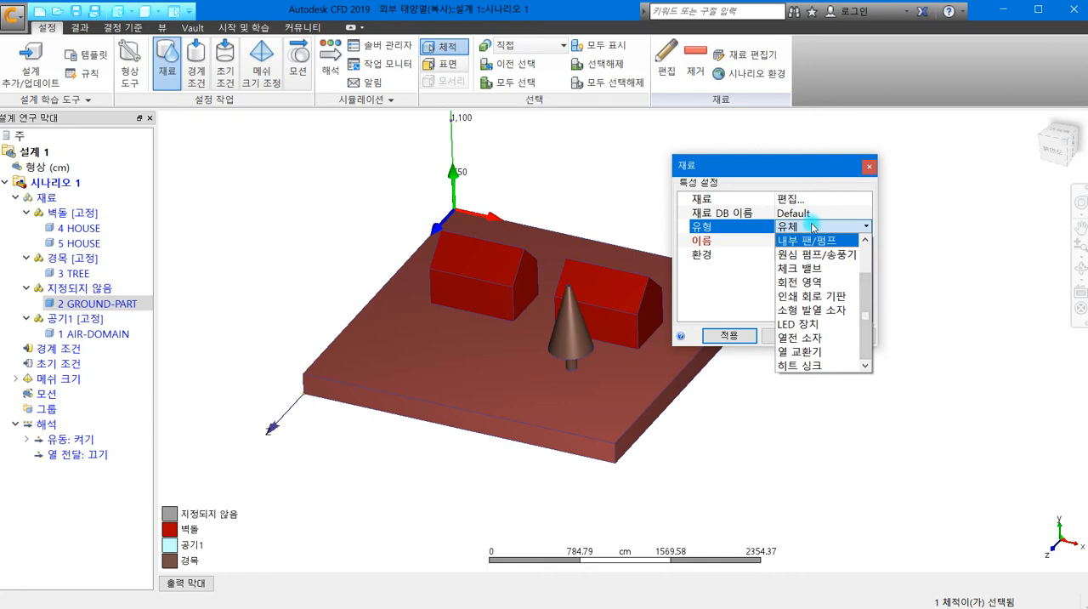
{"action": "scroll", "coordinate": [817, 242], "scroll_direction": "up", "scroll_amount": 1}
{"action": "left_click", "coordinate": [813, 260]}
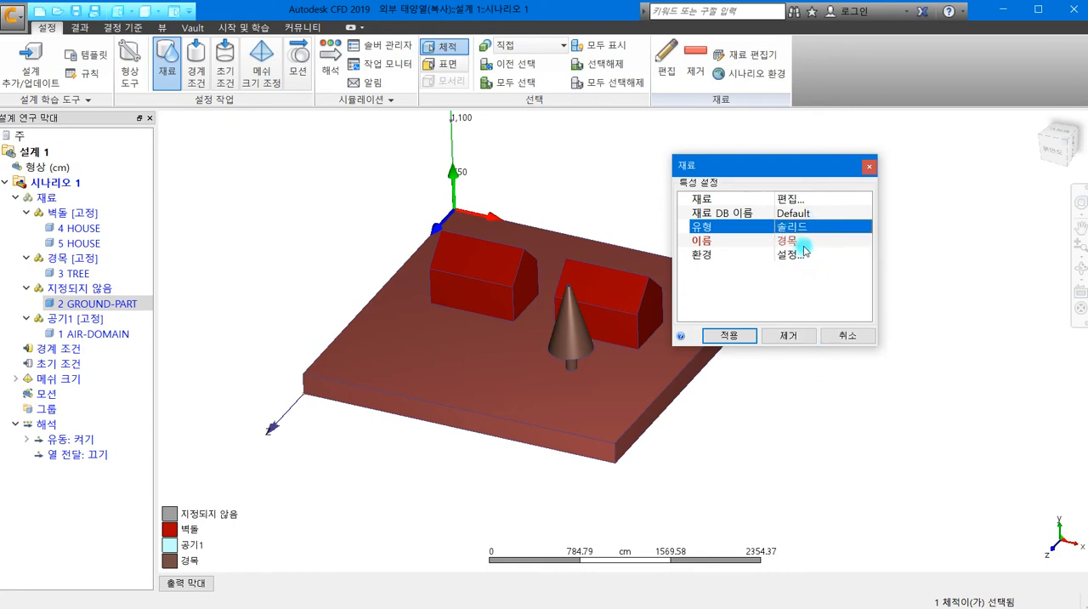
- Rename the 경목 material copy as 잔디 and set it to be stored in the 내 재료 database
{"action": "left_click", "coordinate": [789, 201]}
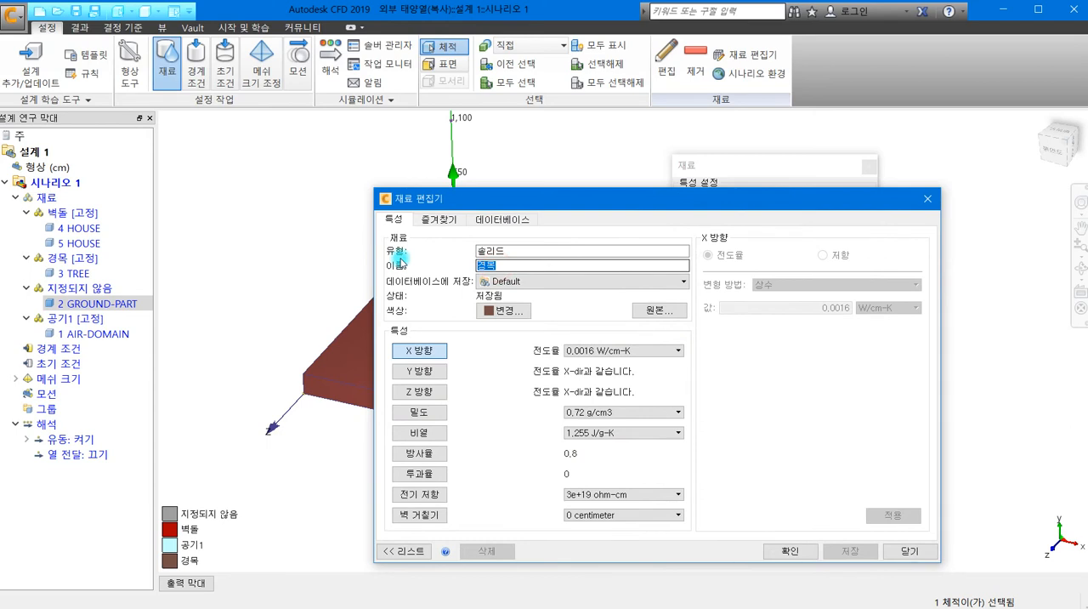
{"action": "type", "text": "잔디"}
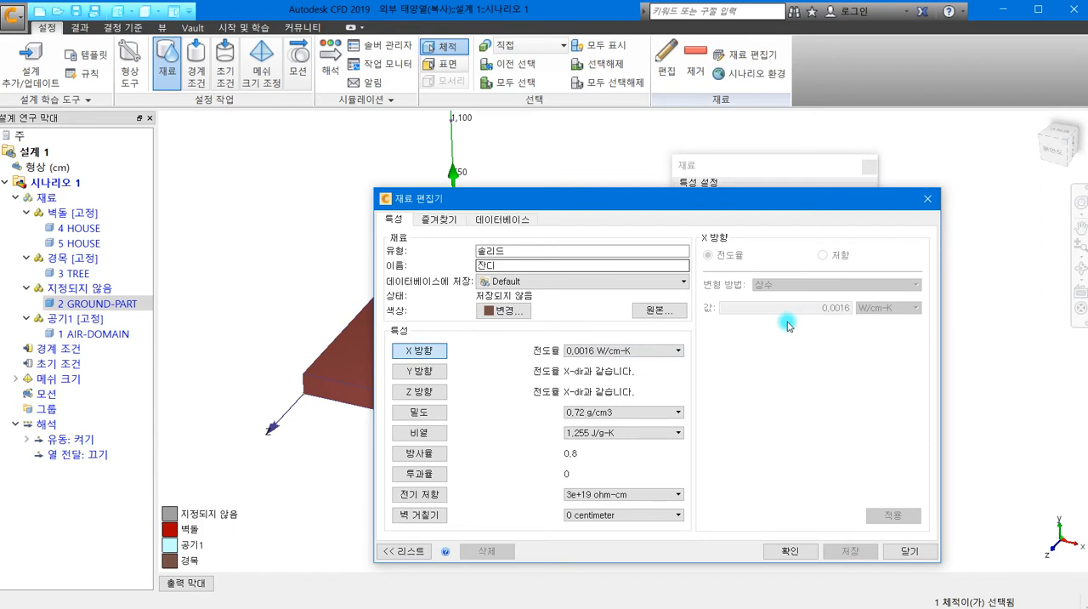
{"action": "left_click", "coordinate": [648, 282]}
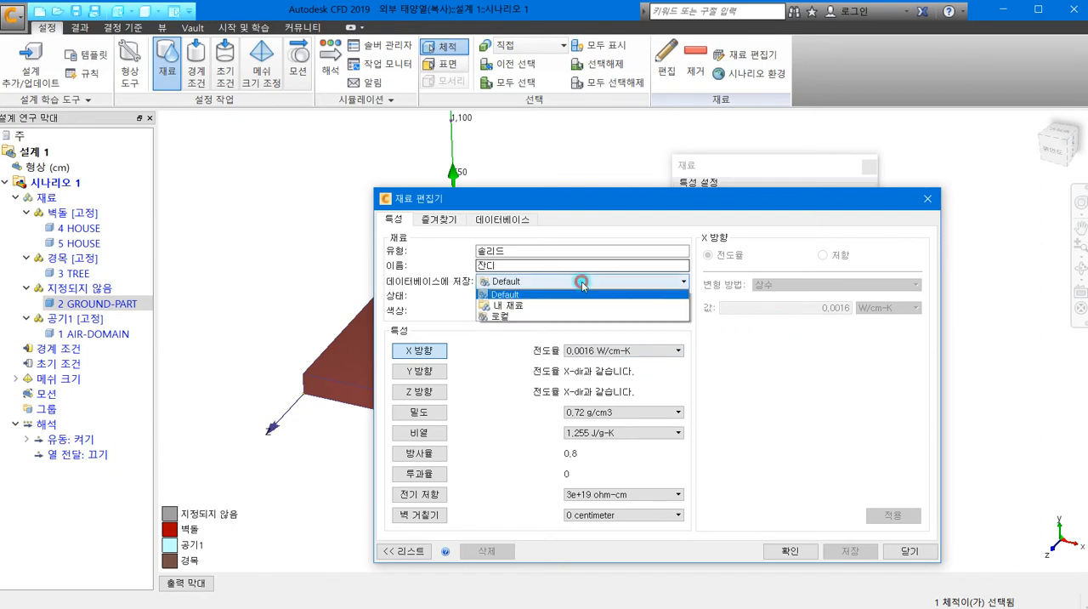
{"action": "left_click", "coordinate": [541, 308]}
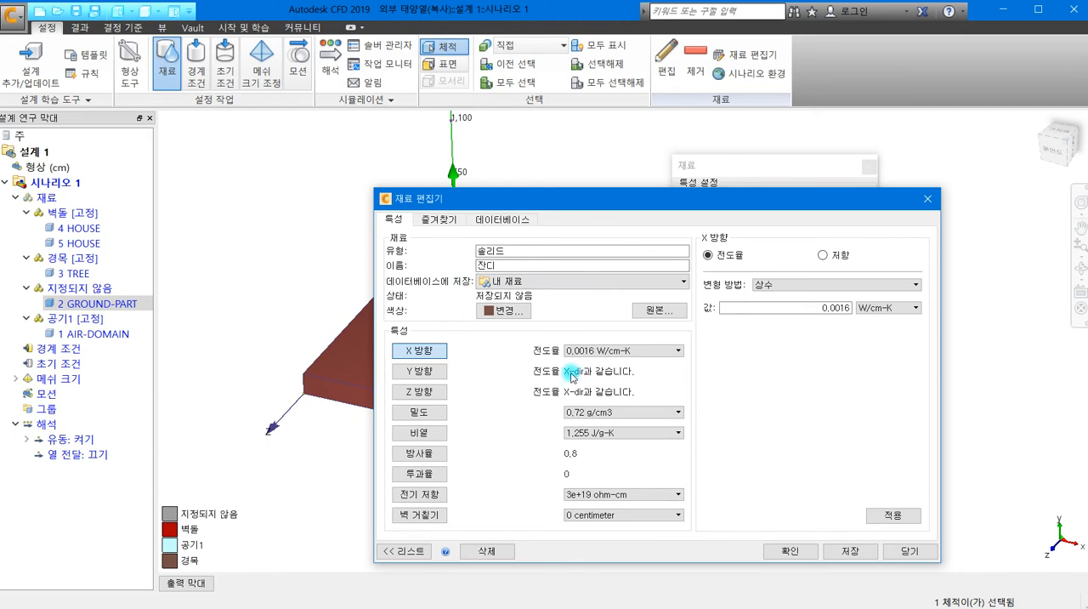
- Set the constant X-direction conductivity (전도율) of 잔디 to 10 W/cm-K
{"action": "left_click", "coordinate": [828, 317]}
{"action": "left_click_drag", "start_coordinate": [680, 204], "coordinate": [655, 188]}
{"action": "left_click_drag", "start_coordinate": [730, 289], "coordinate": [833, 288]}
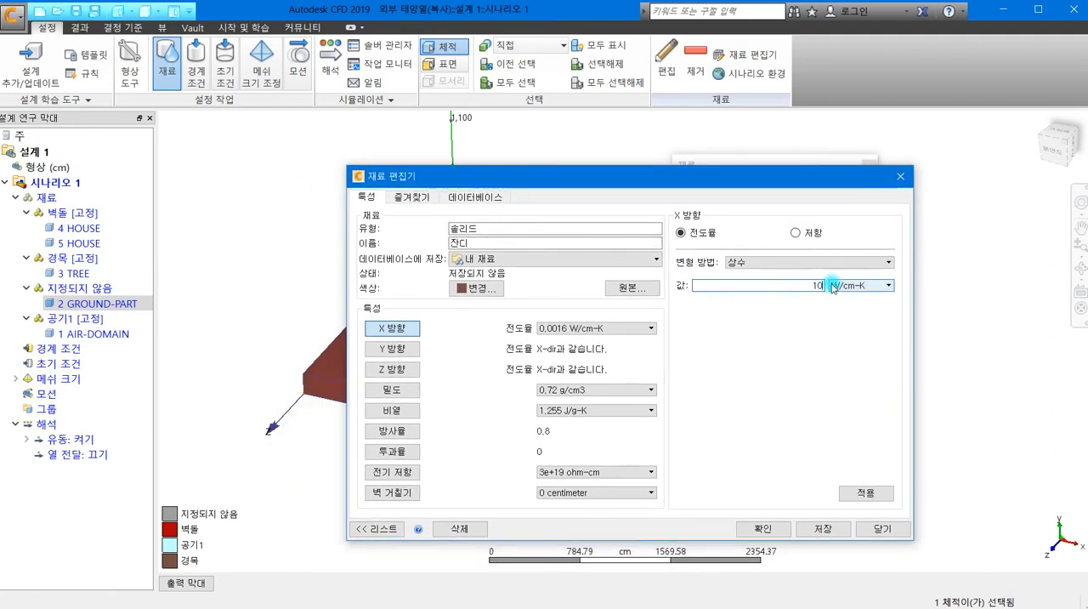
{"action": "left_click", "coordinate": [865, 495]}
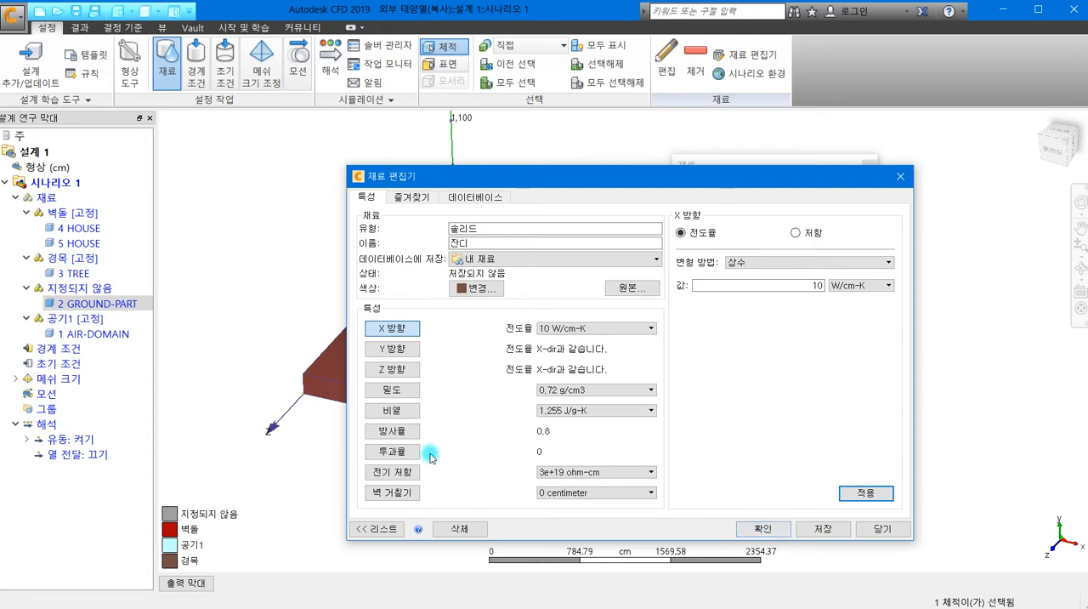
- Set the constant emissivity (방사율) of 잔디 to 0.3 and assign the saved material to the ground volume
{"action": "left_click", "coordinate": [393, 431]}
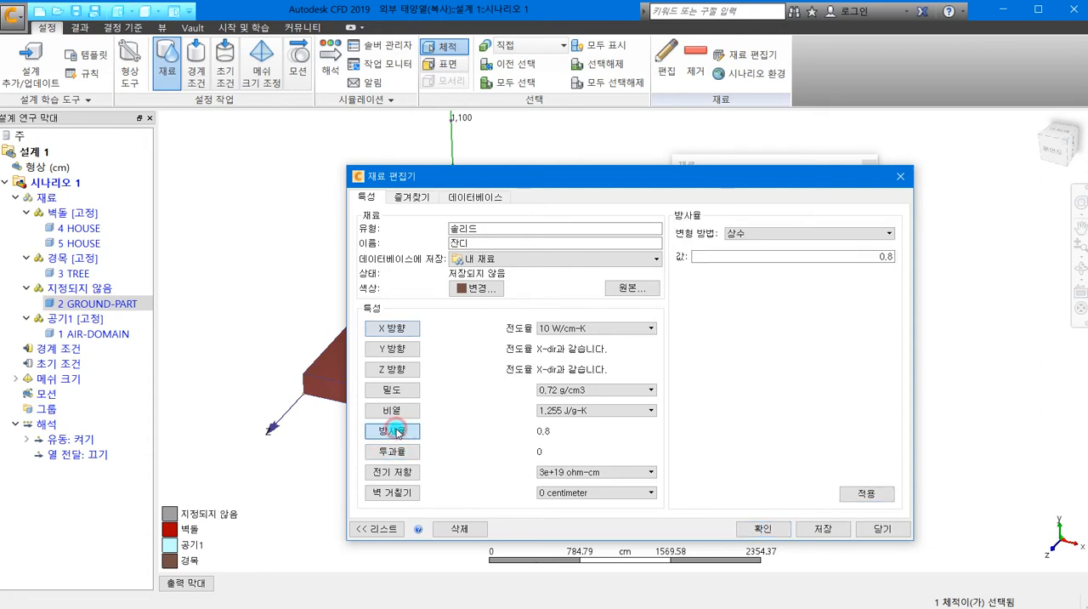
{"action": "left_click_drag", "start_coordinate": [867, 256], "coordinate": [926, 261]}
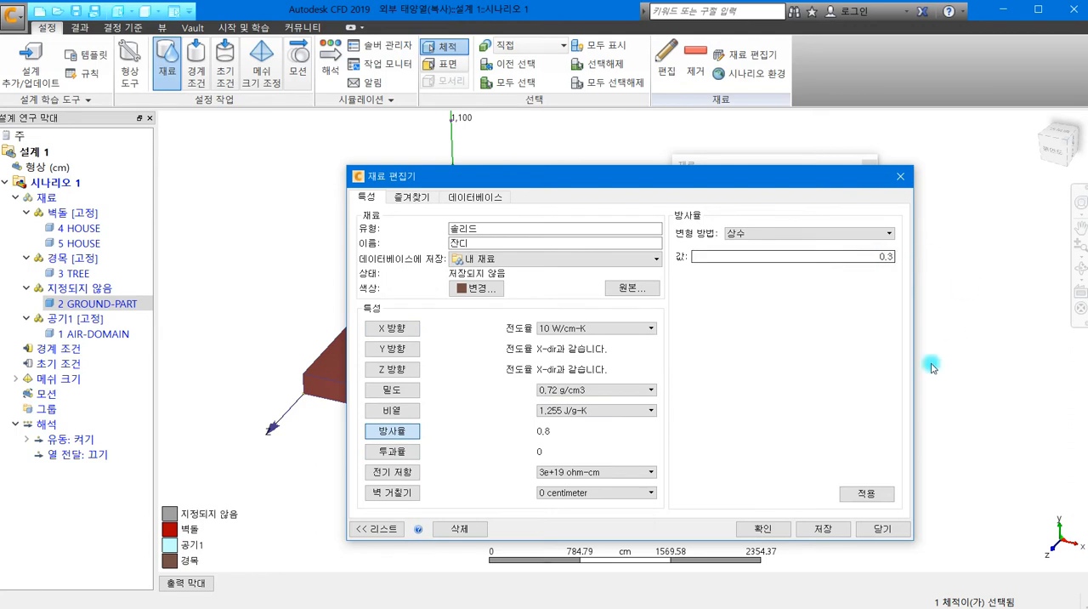
{"action": "left_click", "coordinate": [823, 531]}
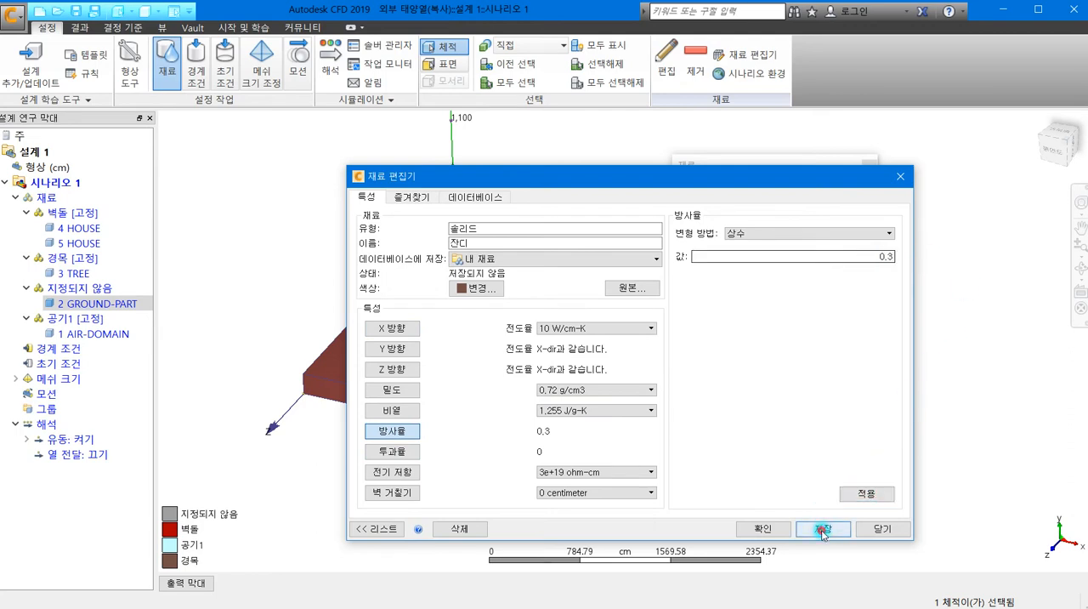
{"action": "left_click", "coordinate": [762, 529]}
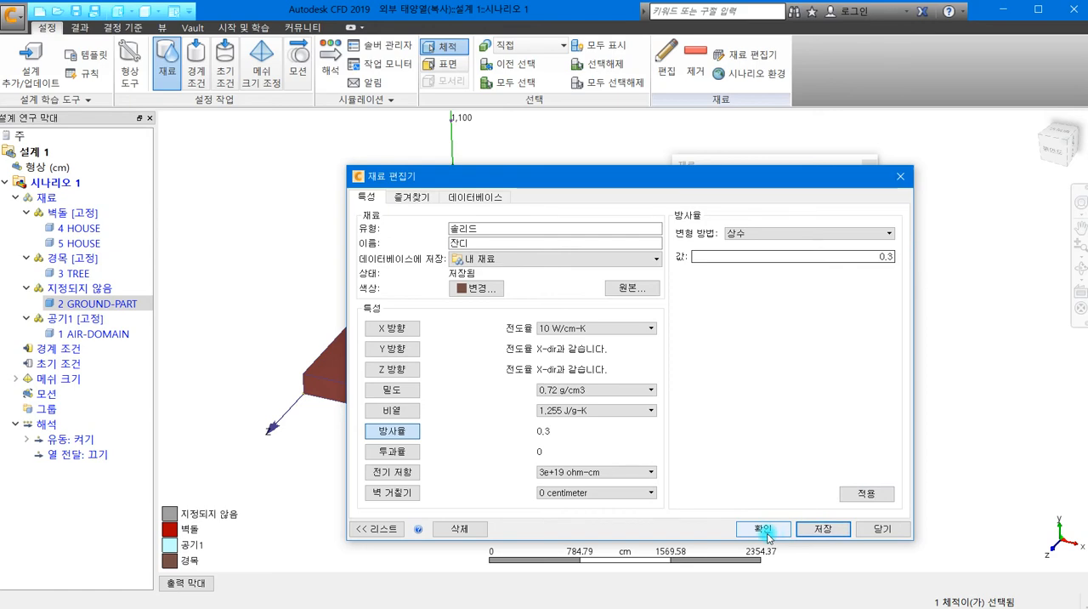
{"action": "left_click", "coordinate": [728, 336]}
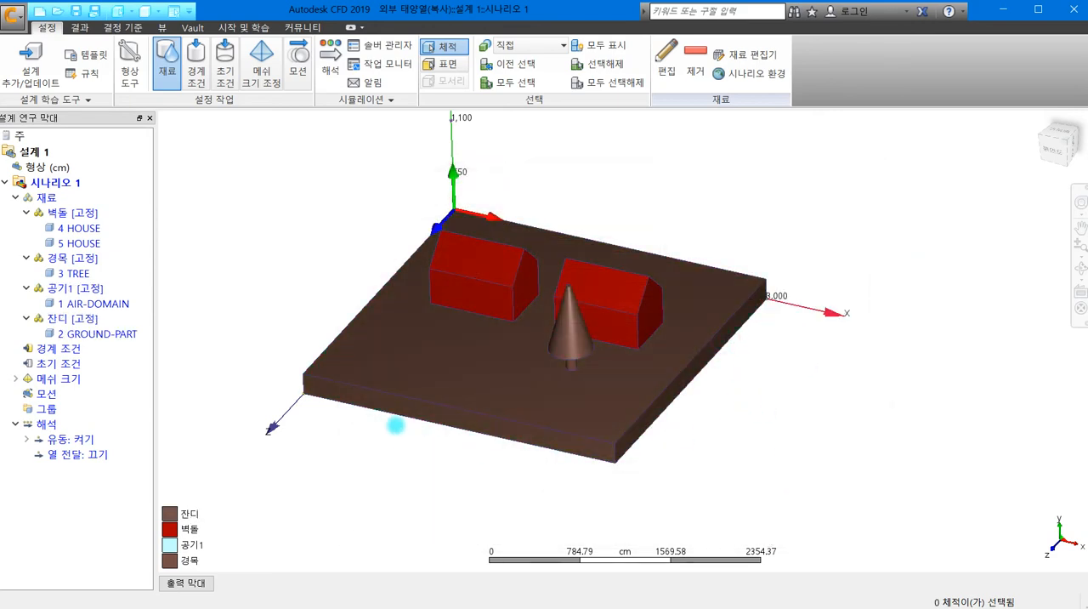
- Open the solid (솔리드) material 잔디 from 내 재료 in the material editor
{"action": "middle_click_drag", "start_coordinate": [296, 261], "coordinate": [334, 297]}
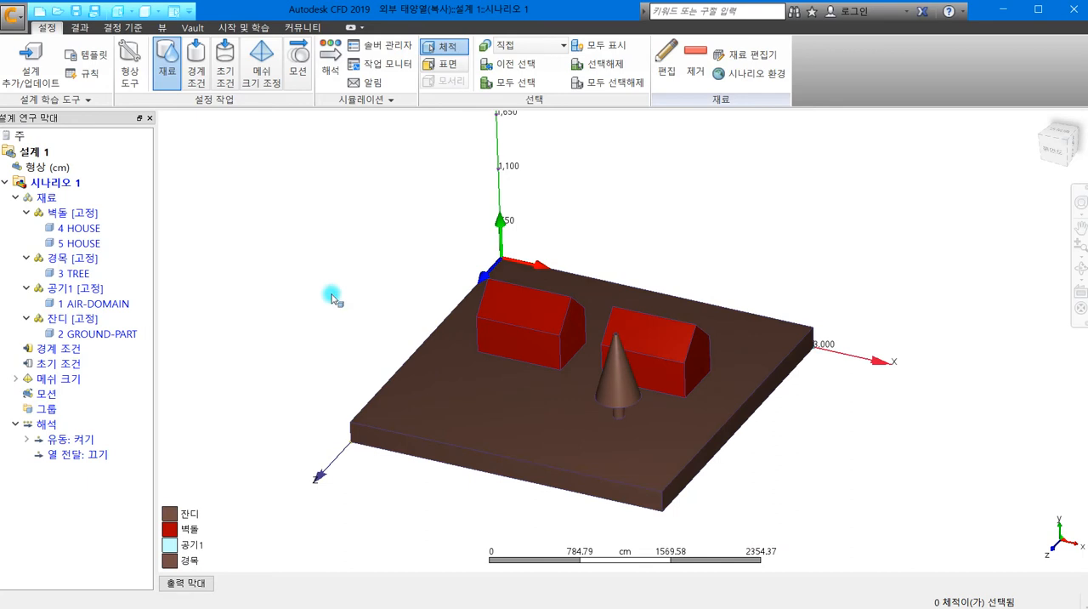
{"action": "left_click", "coordinate": [666, 62]}
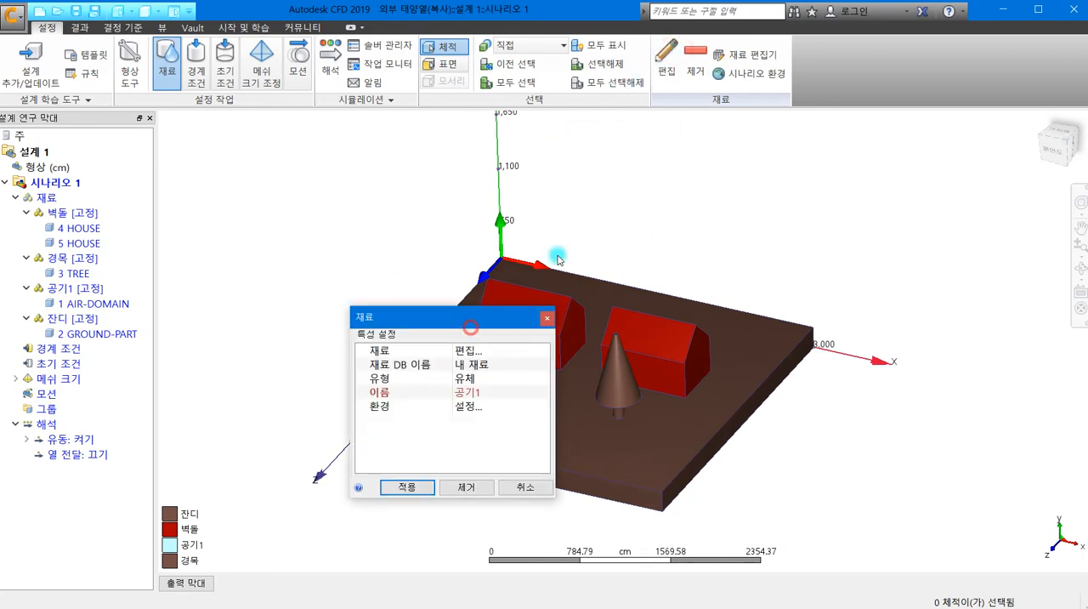
{"action": "left_click", "coordinate": [690, 173]}
{"action": "left_click", "coordinate": [690, 172]}
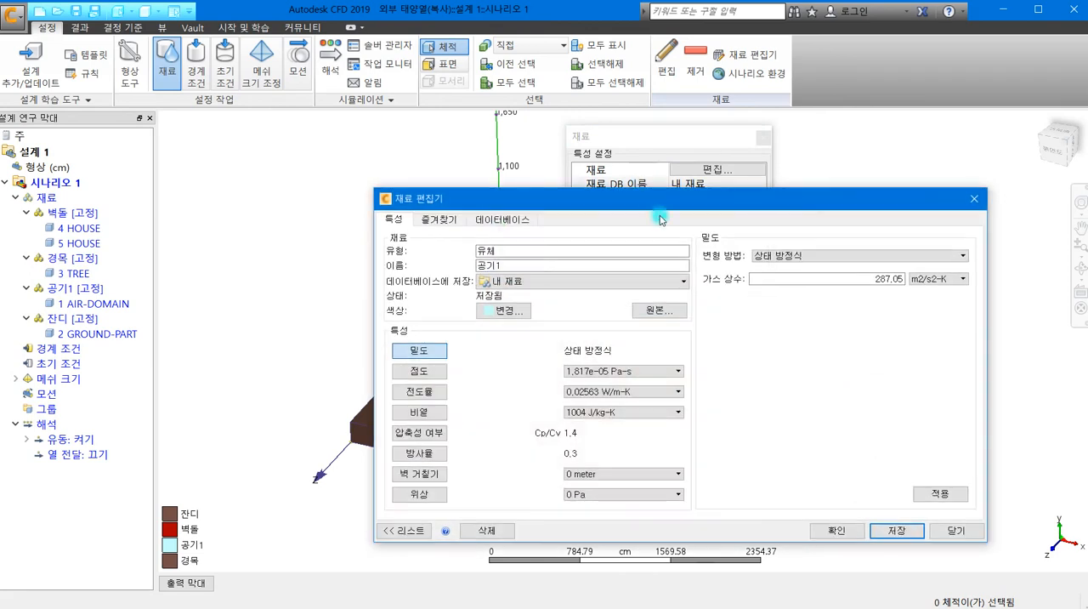
{"action": "left_click", "coordinate": [957, 530]}
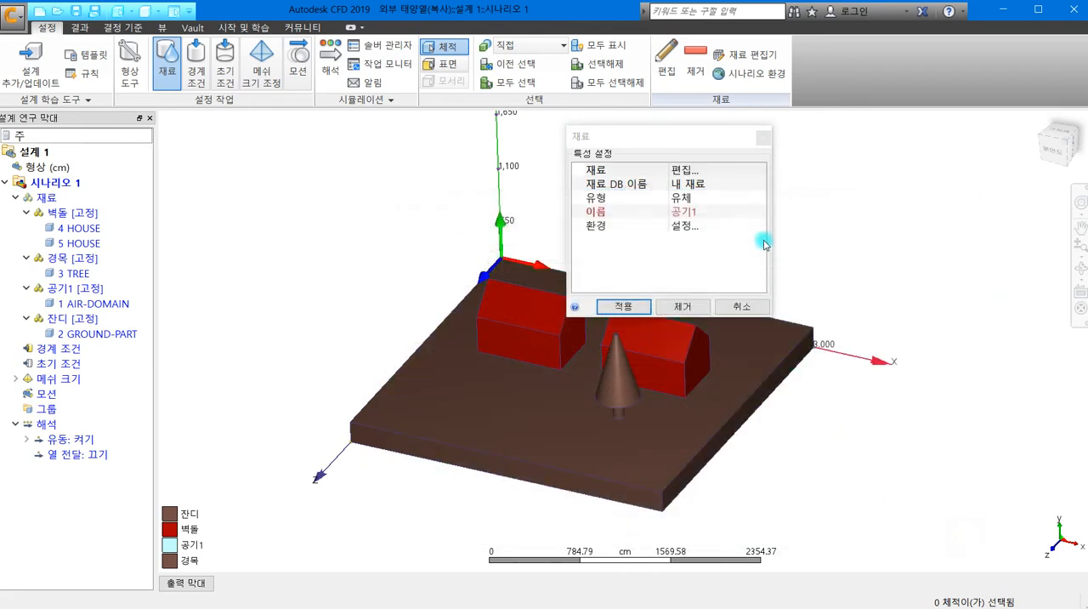
{"action": "left_click", "coordinate": [694, 198]}
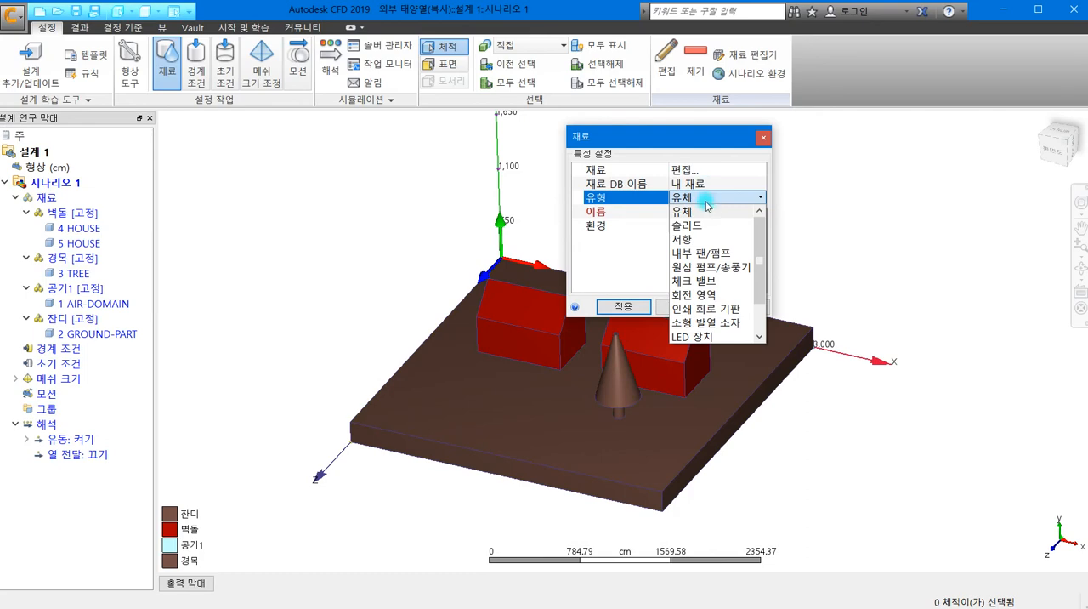
{"action": "left_click", "coordinate": [702, 226]}
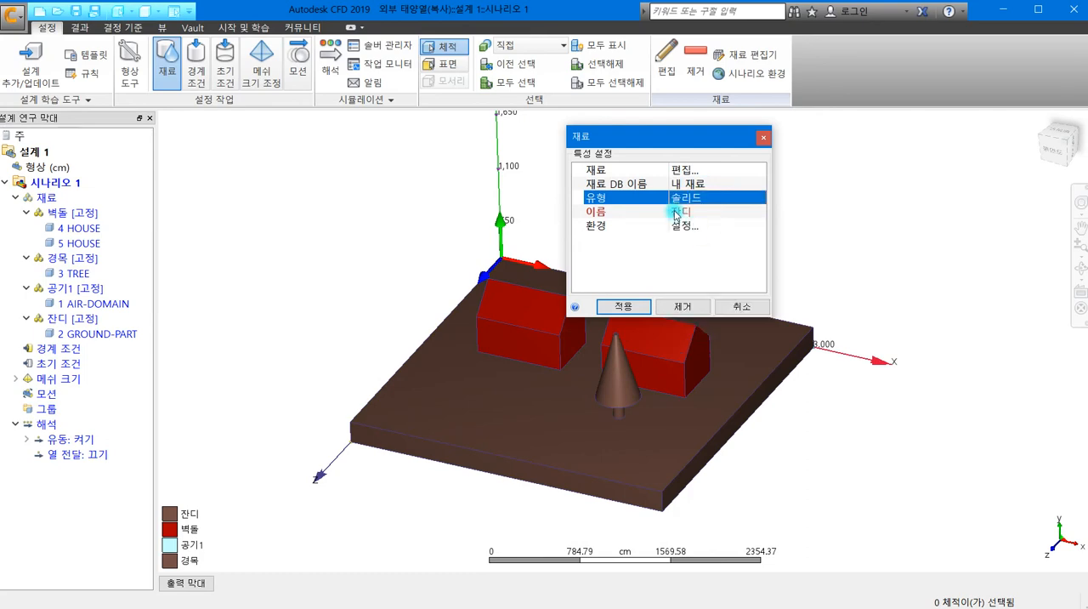
{"action": "left_click", "coordinate": [686, 170]}
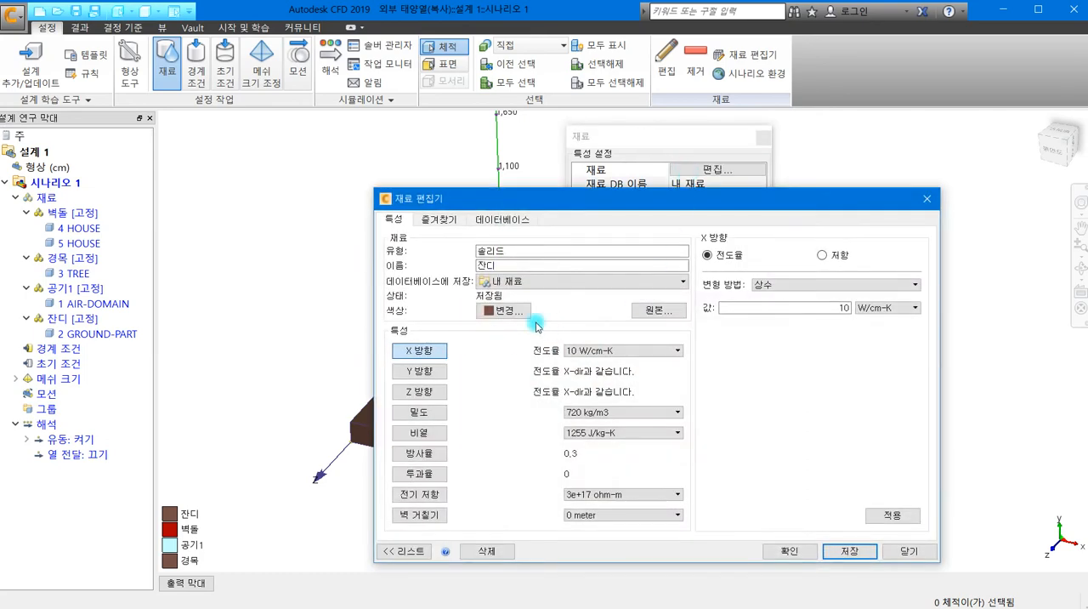
- Change the display color of 잔디 to bright green (0, 255, 0) and save over the existing material
{"action": "left_click", "coordinate": [507, 313]}
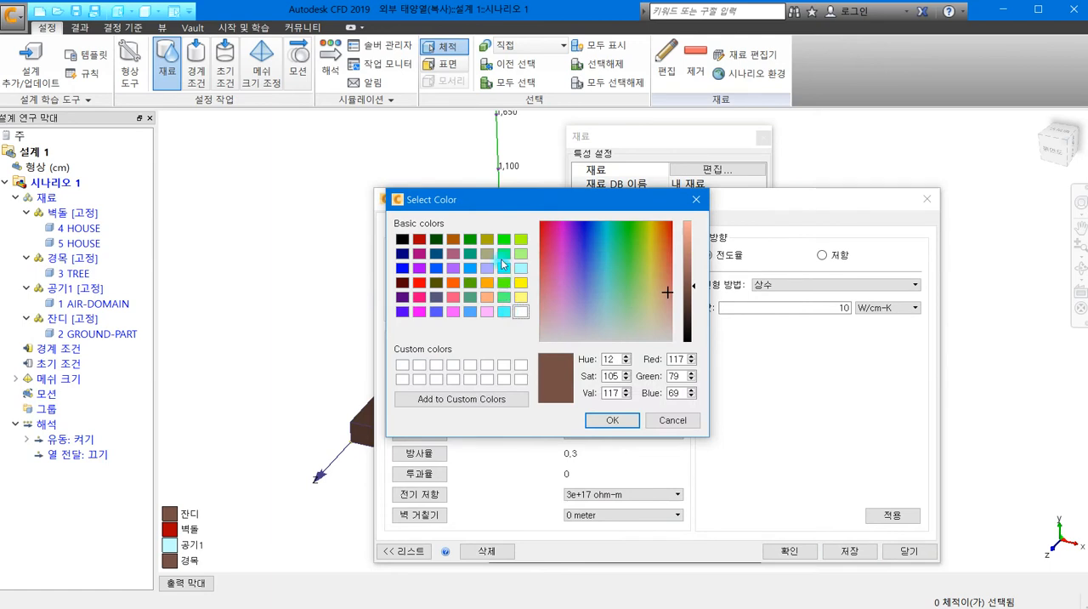
{"action": "left_click", "coordinate": [504, 239]}
{"action": "left_click", "coordinate": [505, 253]}
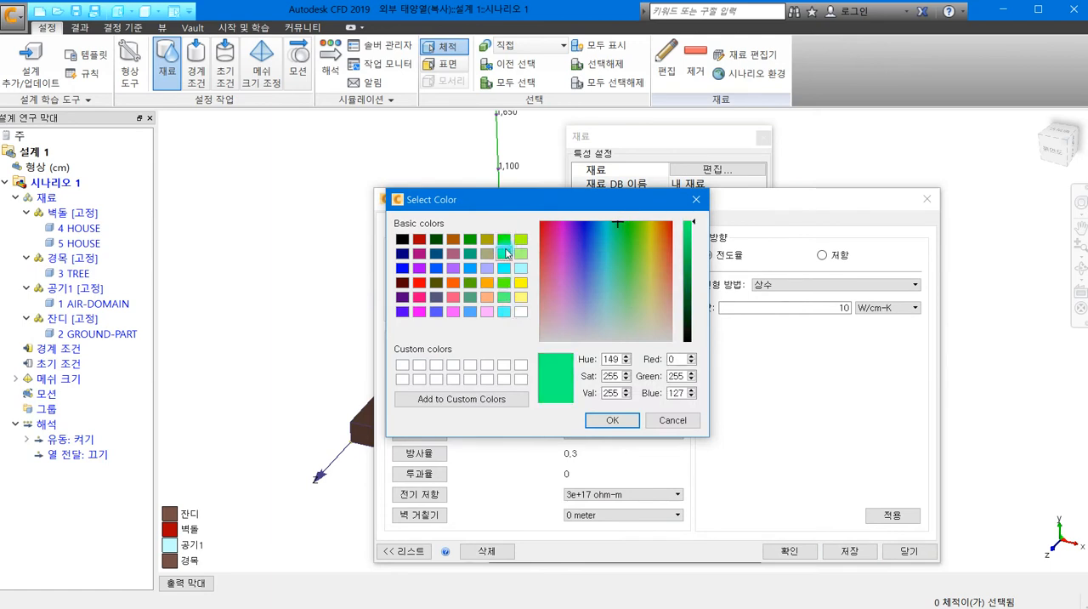
{"action": "left_click", "coordinate": [504, 239]}
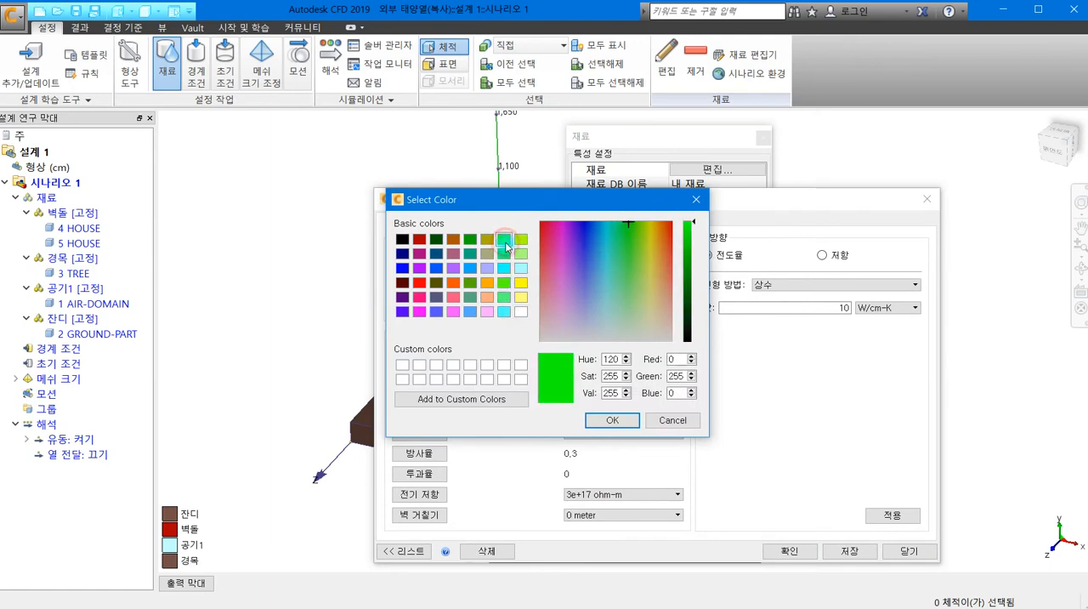
{"action": "left_click", "coordinate": [606, 420]}
{"action": "left_click", "coordinate": [789, 550]}
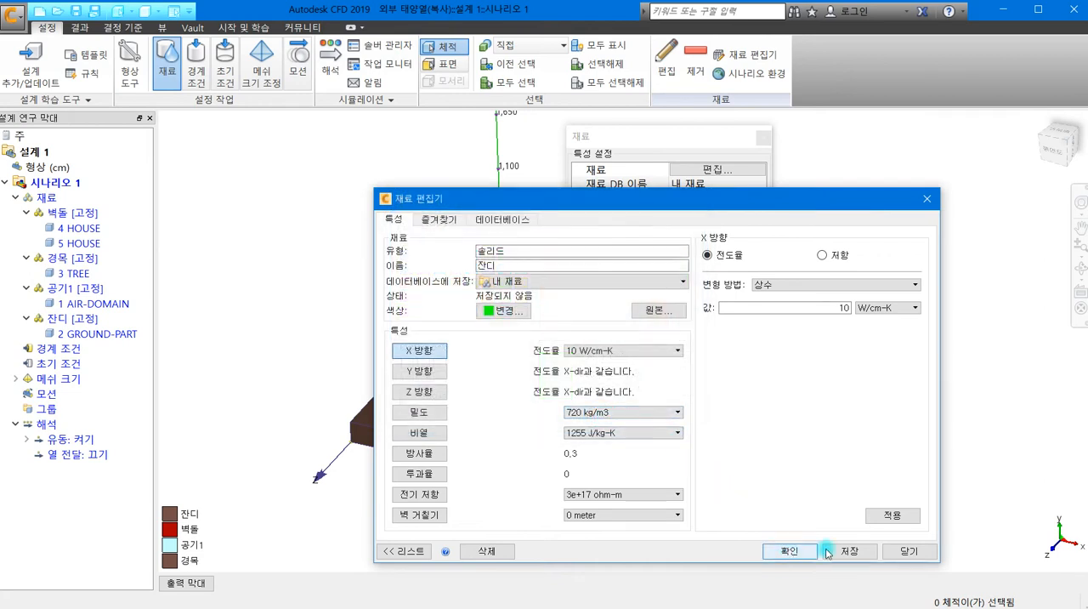
{"action": "left_click", "coordinate": [801, 553]}
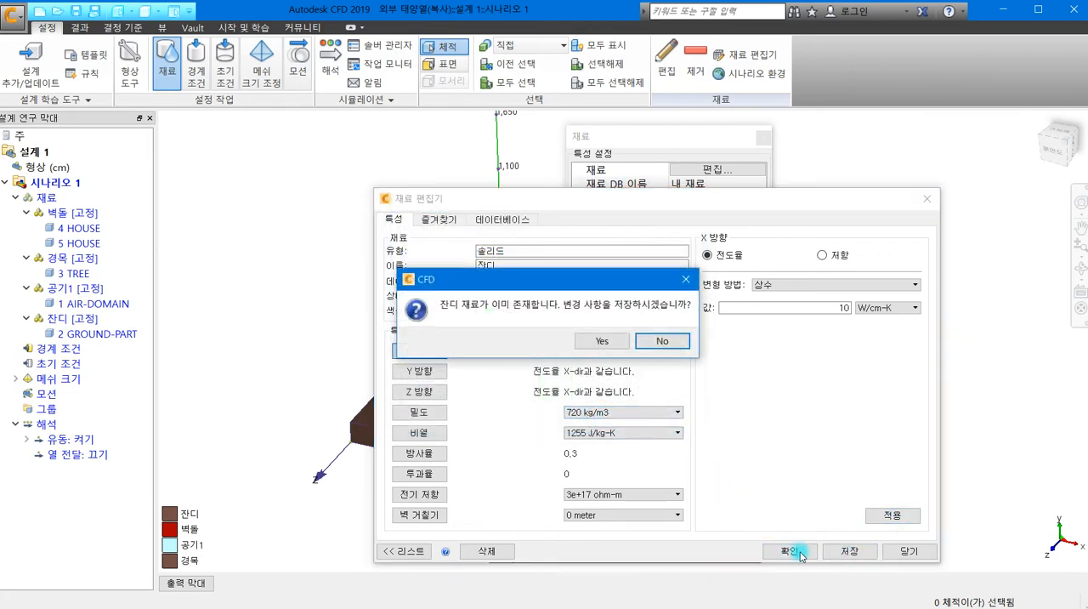
{"action": "left_click", "coordinate": [601, 342]}
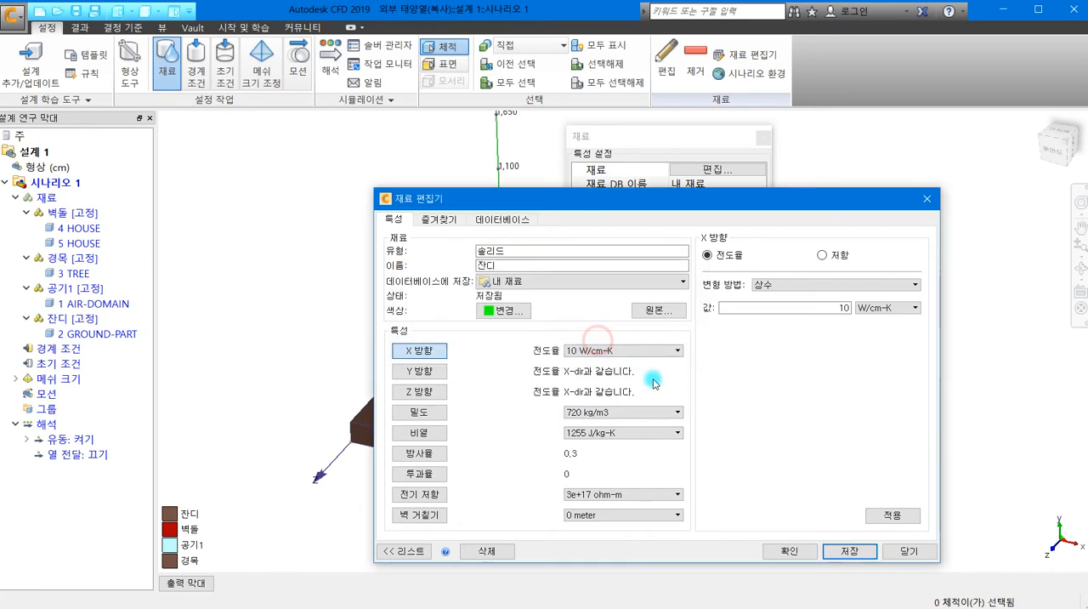
{"action": "left_click", "coordinate": [779, 553]}
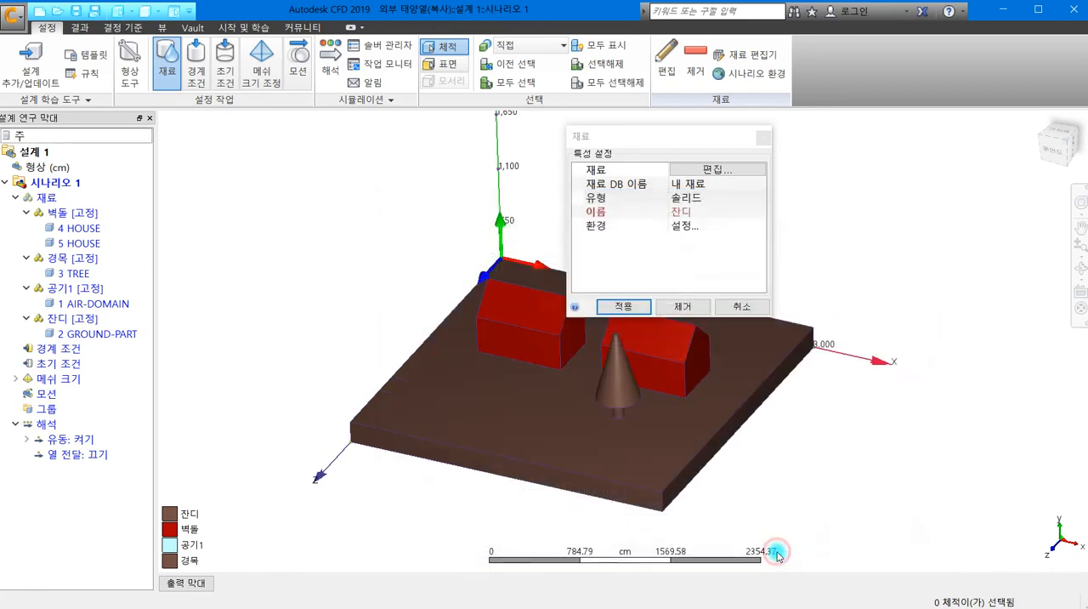
- Apply 잔디 to the ground volume, and reopen that volume's material as solid (솔리드) 잔디 in the material editor
{"action": "left_click", "coordinate": [621, 307]}
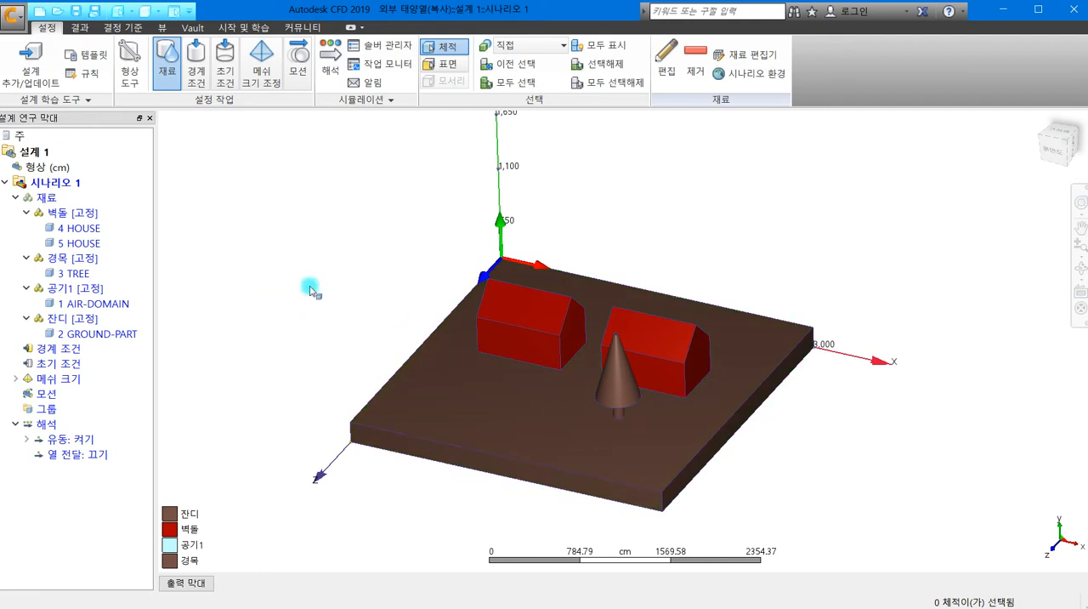
{"action": "left_click", "coordinate": [458, 413]}
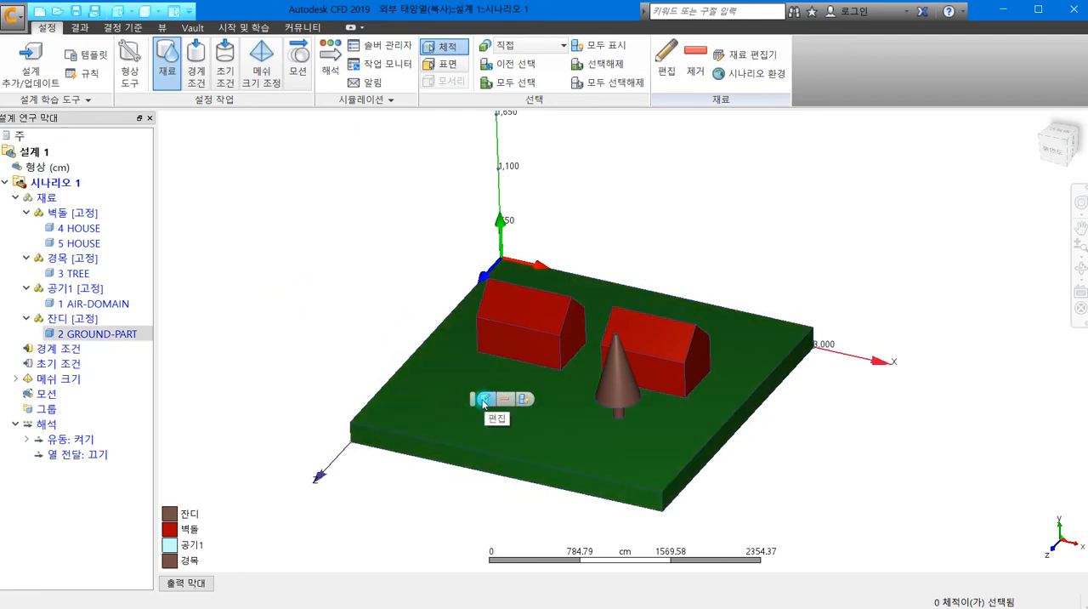
{"action": "left_click", "coordinate": [482, 400]}
{"action": "left_click_drag", "start_coordinate": [659, 479], "coordinate": [731, 187]}
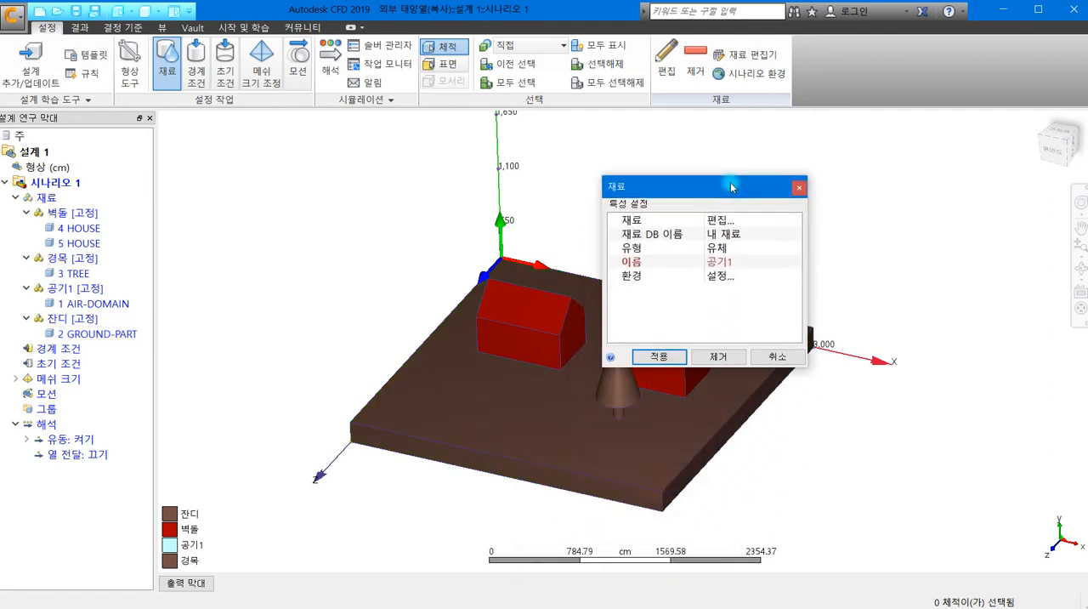
{"action": "left_click", "coordinate": [724, 251]}
{"action": "left_click", "coordinate": [728, 277]}
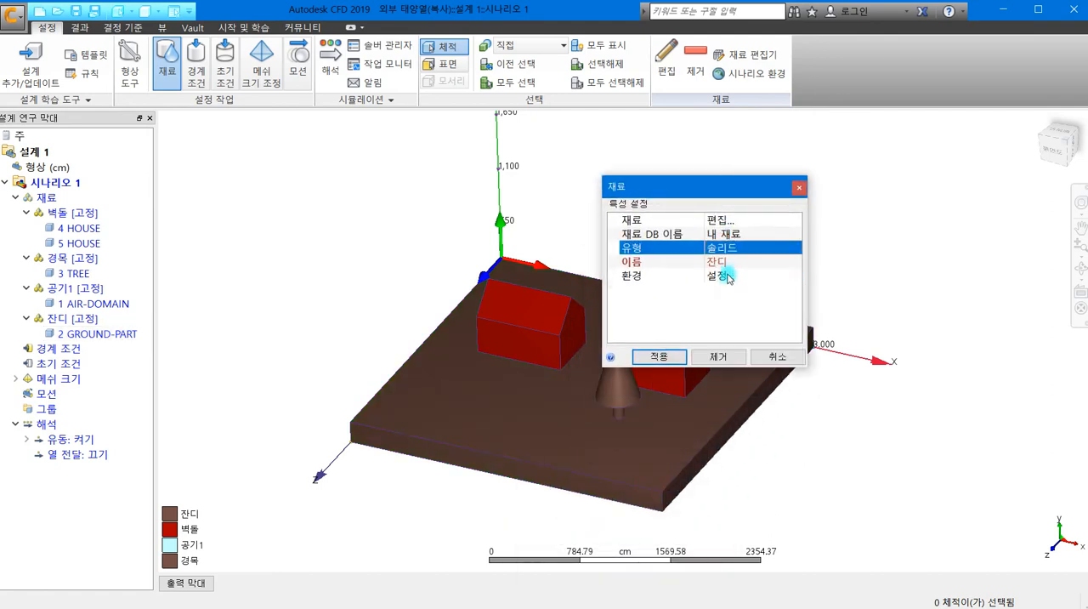
{"action": "left_click", "coordinate": [718, 221]}
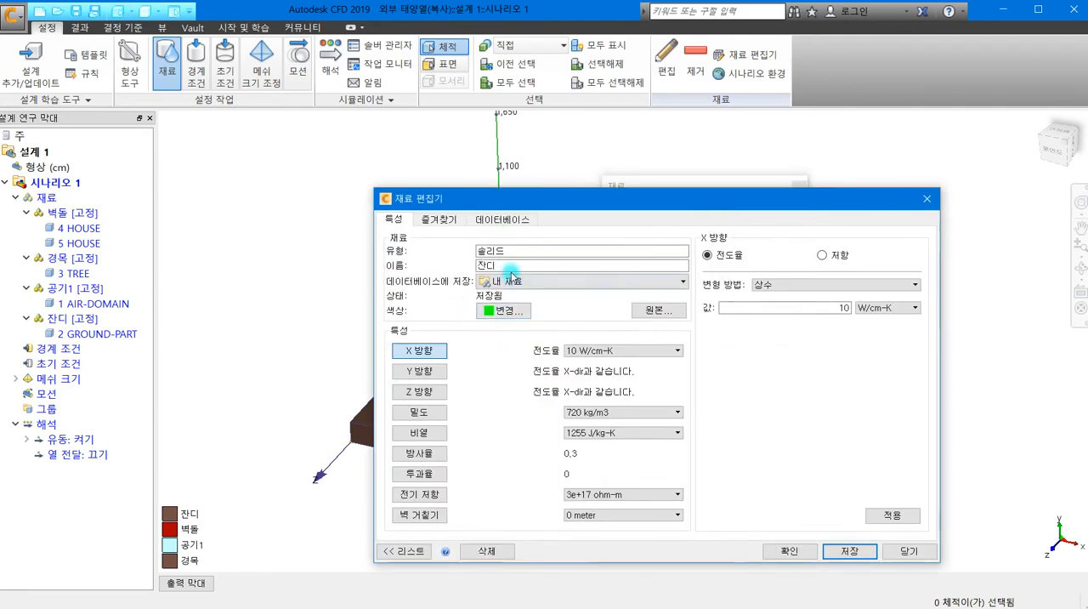
- Save 잔디 over the existing material in 내 재료 and assign it to the ground volume
{"action": "left_click", "coordinate": [884, 516]}
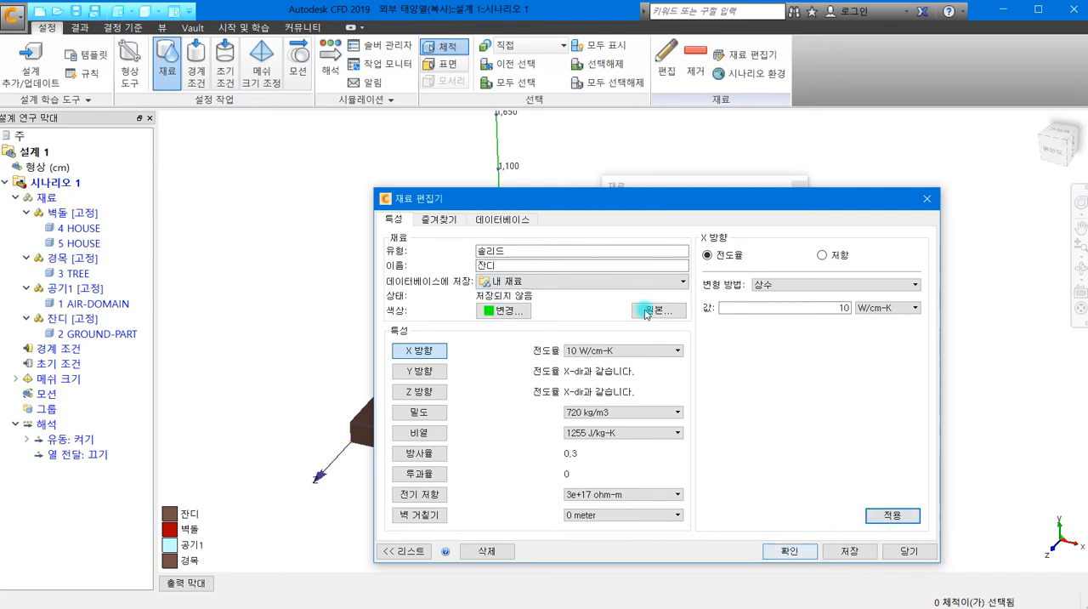
{"action": "left_click", "coordinate": [851, 551]}
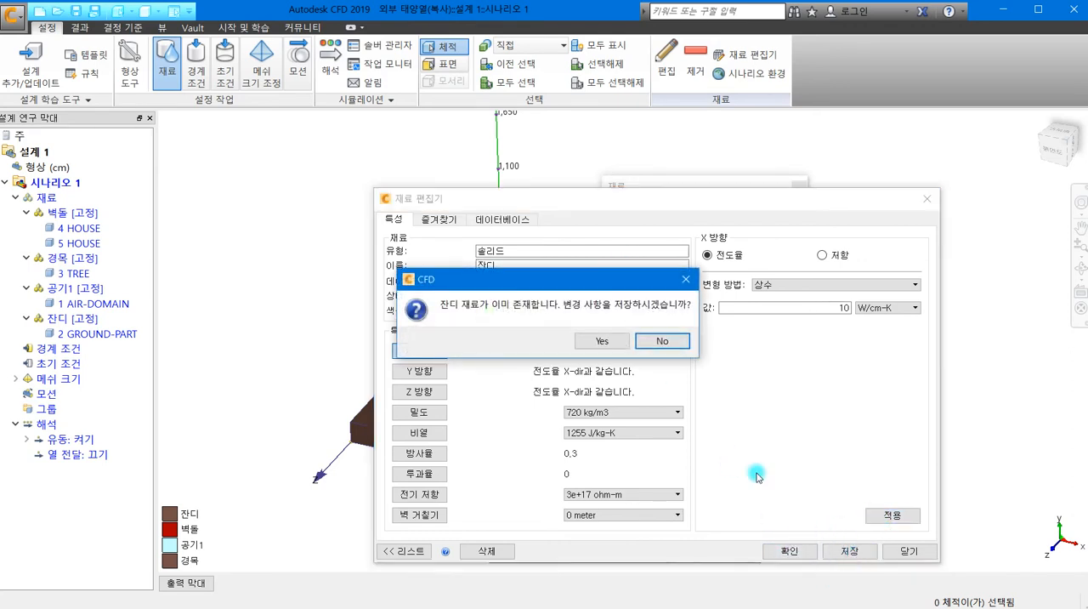
{"action": "left_click", "coordinate": [593, 341]}
{"action": "left_click", "coordinate": [790, 550]}
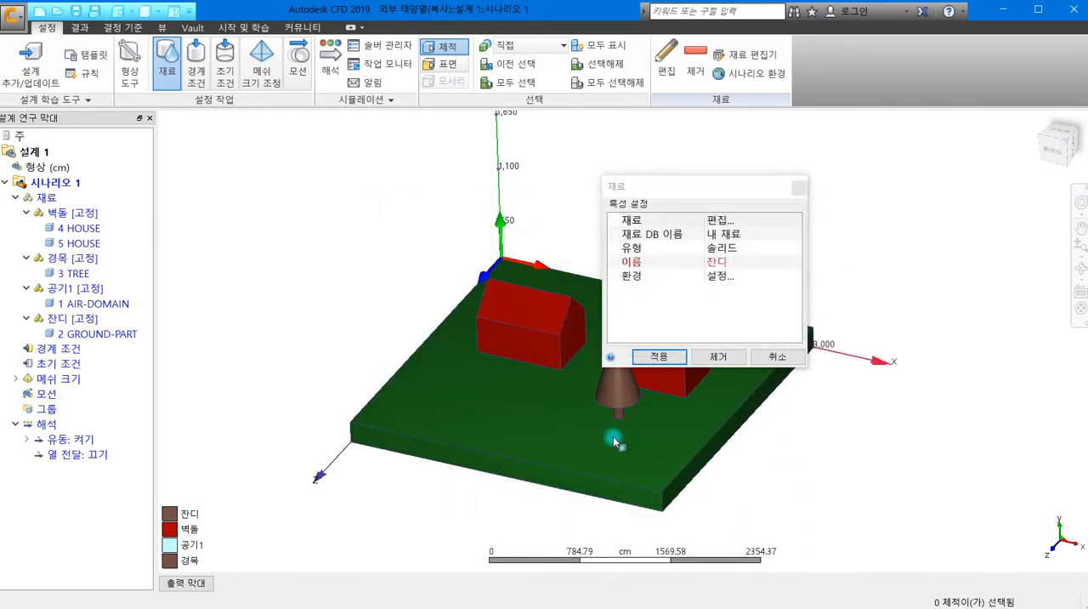
{"action": "left_click", "coordinate": [659, 356]}
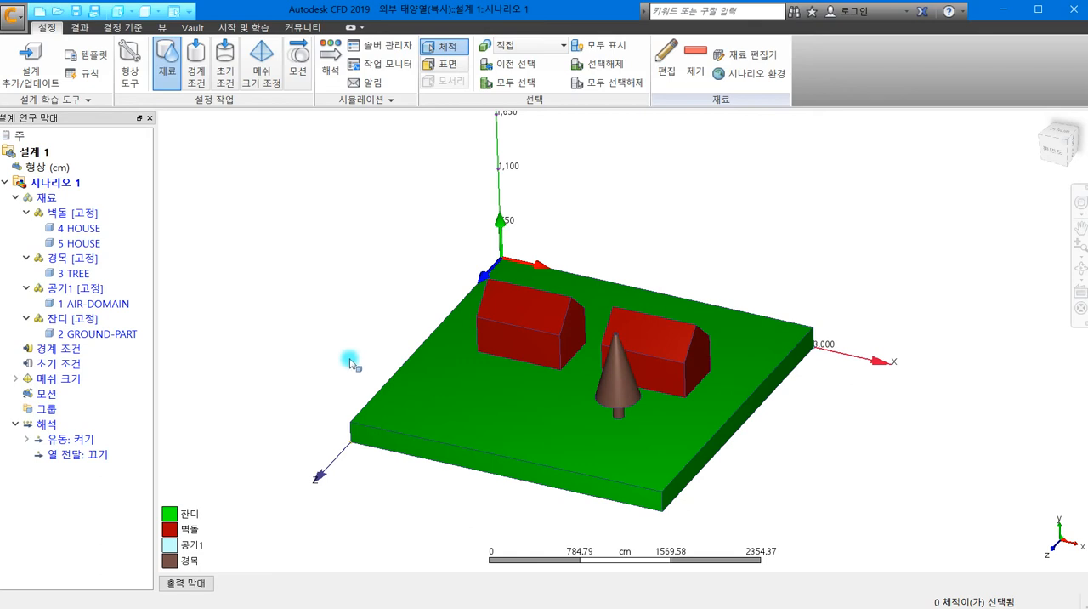
- Change the geometry's length unit to meters (미터)
{"action": "right_click", "coordinate": [38, 169]}
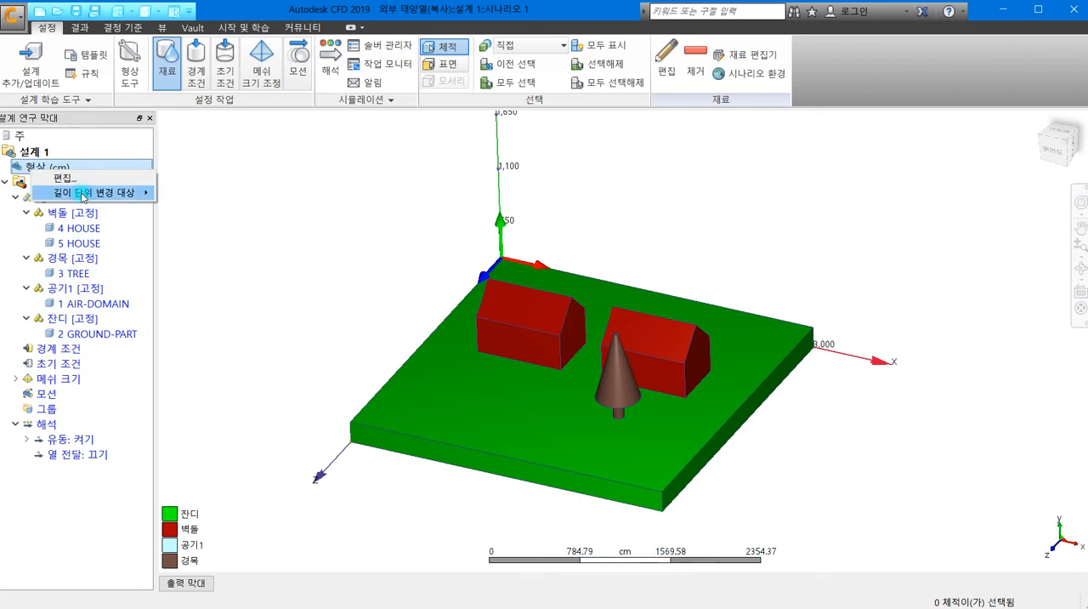
{"action": "mouse_move", "coordinate": [109, 194]}
{"action": "left_click", "coordinate": [185, 195]}
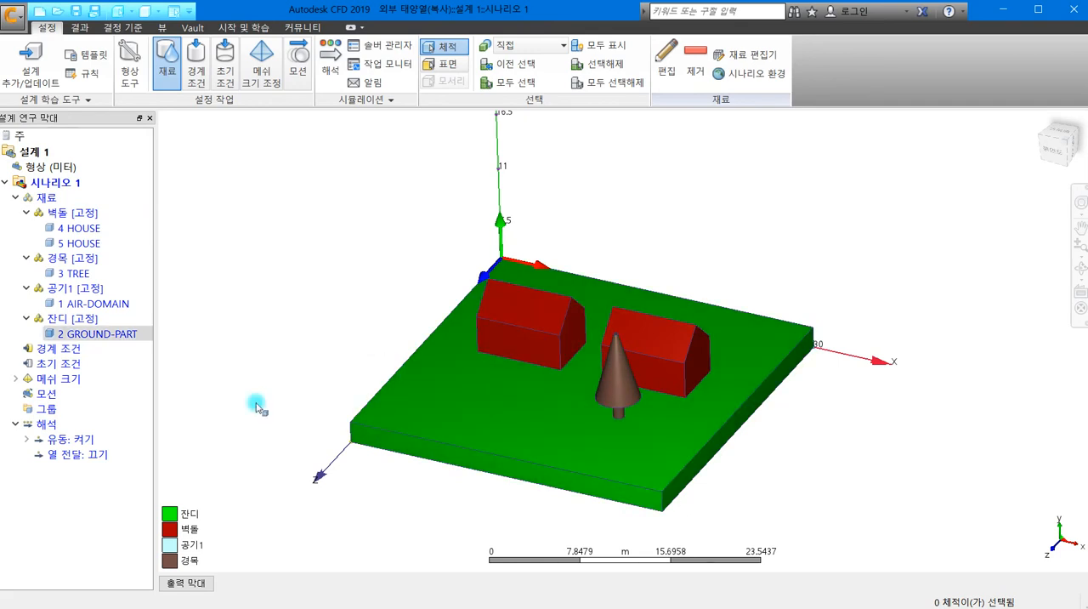
- Switch to the boundary conditions (경계 조건) task and show all volumes, including the hidden air domain
{"action": "left_click", "coordinate": [196, 67]}
{"action": "right_click", "coordinate": [354, 278]}
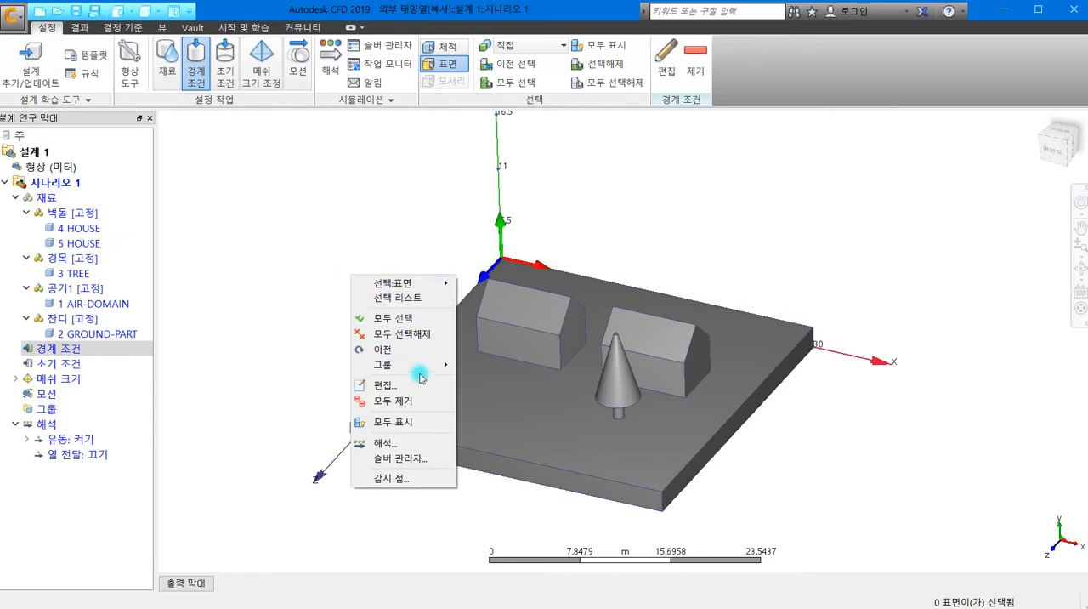
{"action": "left_click", "coordinate": [417, 423]}
{"action": "middle_click_drag", "start_coordinate": [293, 270], "coordinate": [297, 353]}
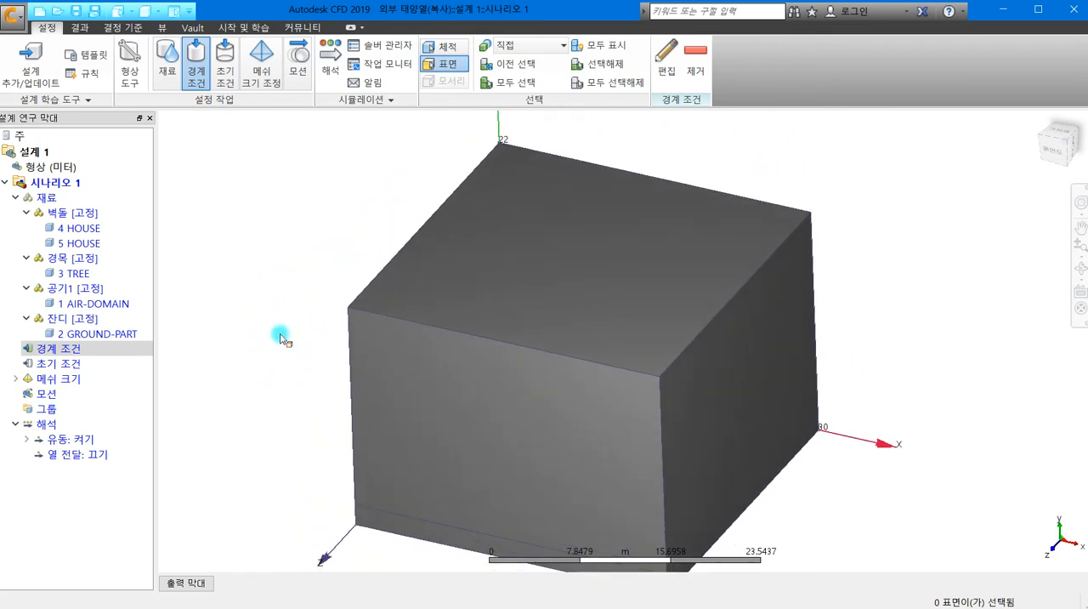
- Select the top face and the four side faces of the air domain
{"action": "left_click", "coordinate": [575, 234]}
{"action": "left_click", "coordinate": [520, 417]}
{"action": "left_click", "coordinate": [711, 398]}
{"action": "middle_click_drag", "start_coordinate": [575, 432], "coordinate": [250, 435], "text": "shift"}
{"action": "left_click", "coordinate": [758, 352]}
{"action": "middle_click_drag", "start_coordinate": [662, 361], "coordinate": [377, 417], "text": "shift"}
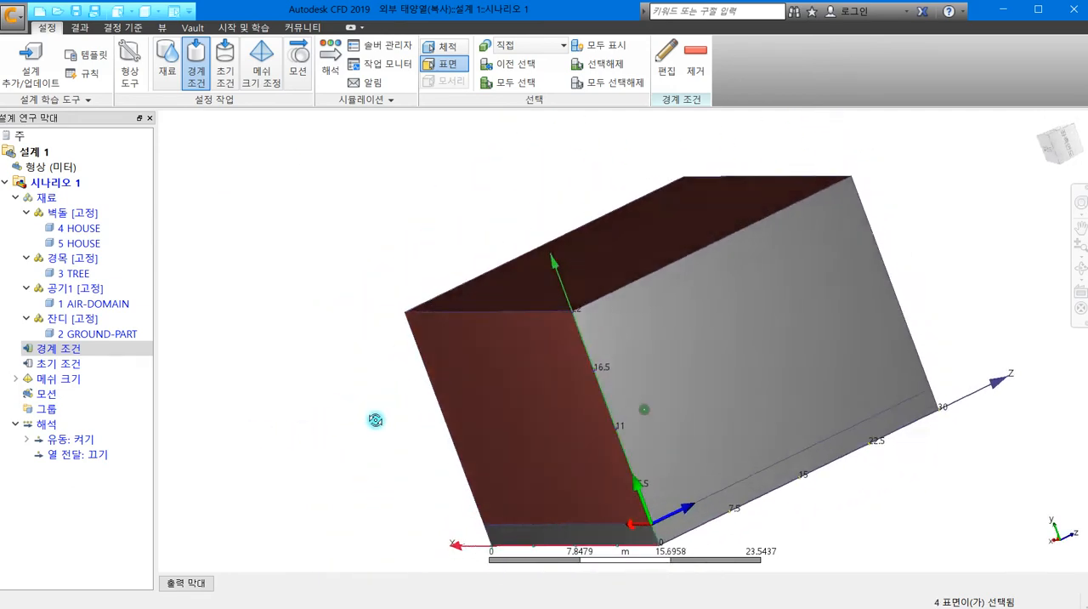
{"action": "left_click", "coordinate": [689, 376]}
{"action": "middle_click_drag", "start_coordinate": [688, 371], "coordinate": [545, 400], "text": "shift"}
- Assign a steady-state temperature (온도) boundary condition of 25 Celsius to the five selected air domain faces
{"action": "left_click", "coordinate": [669, 61]}
{"action": "left_click_drag", "start_coordinate": [818, 439], "coordinate": [746, 127]}
{"action": "left_click", "coordinate": [756, 162]}
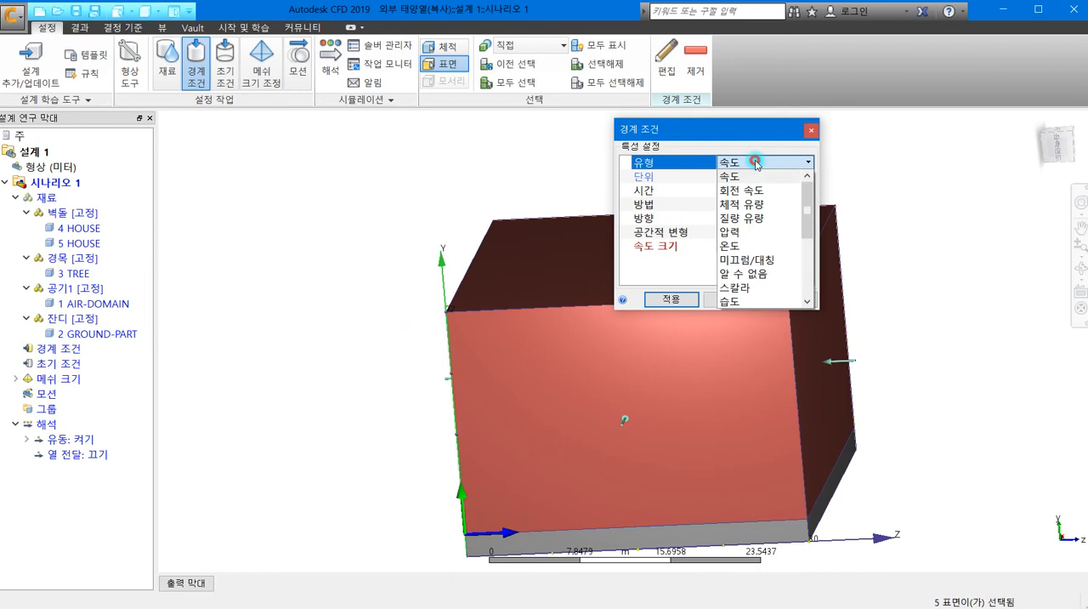
{"action": "left_click", "coordinate": [751, 244]}
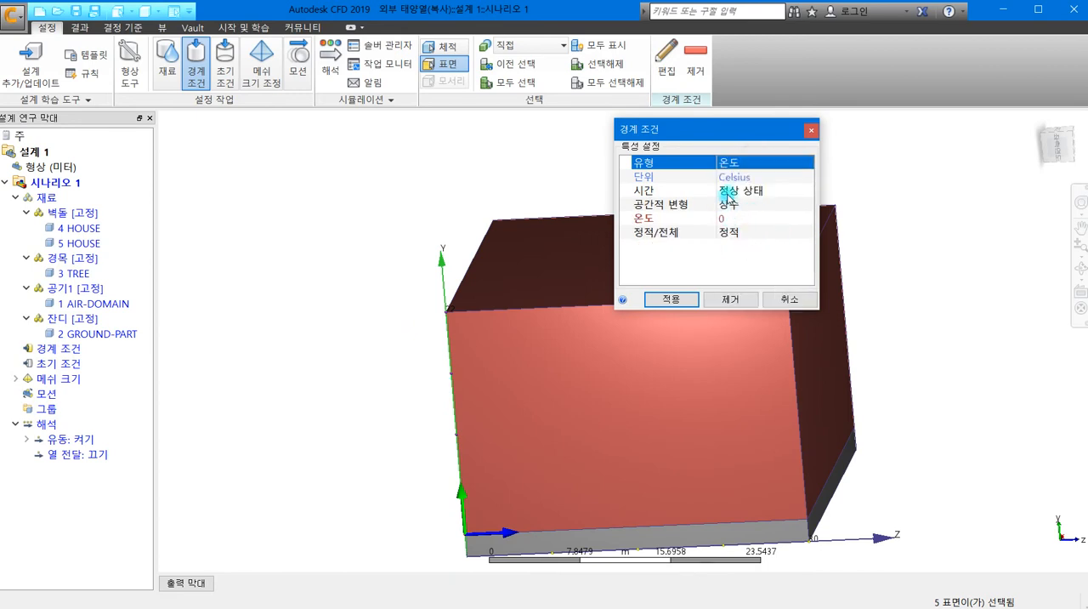
{"action": "left_click", "coordinate": [730, 220]}
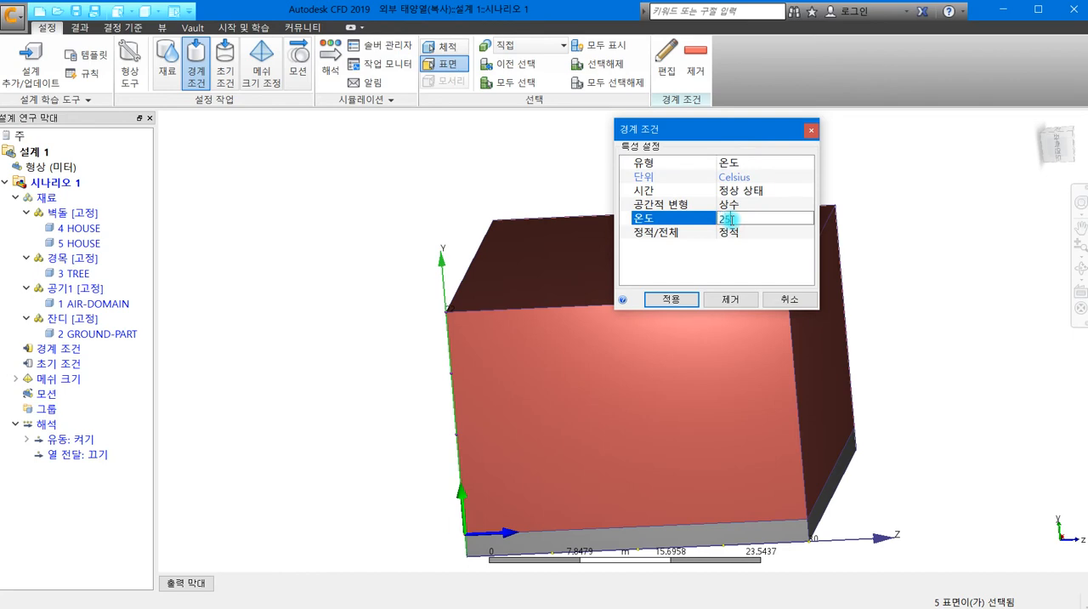
{"action": "type", "text": "25"}
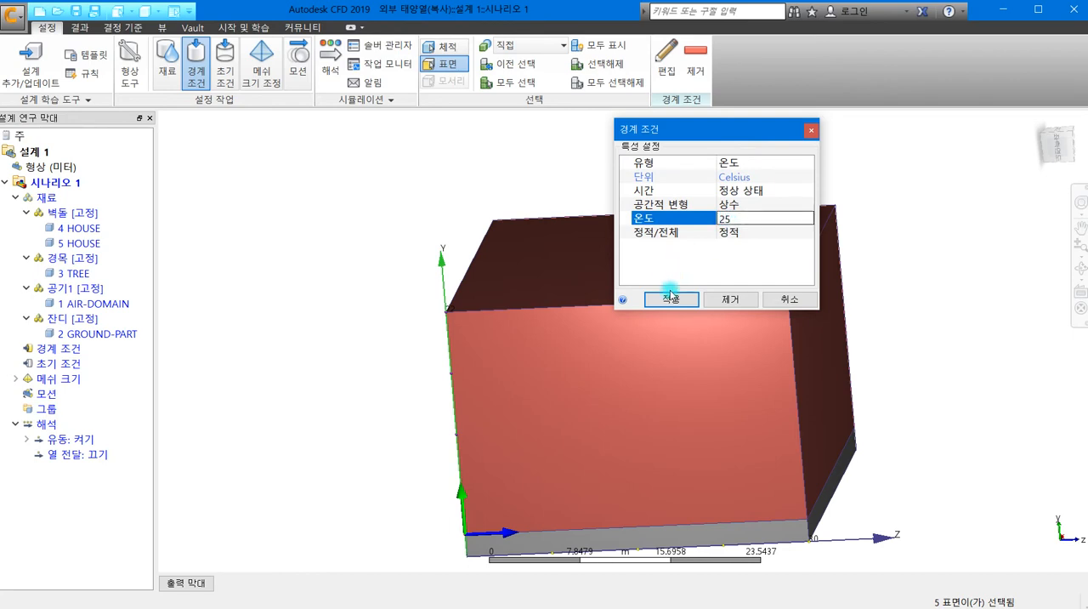
{"action": "left_click", "coordinate": [675, 298]}
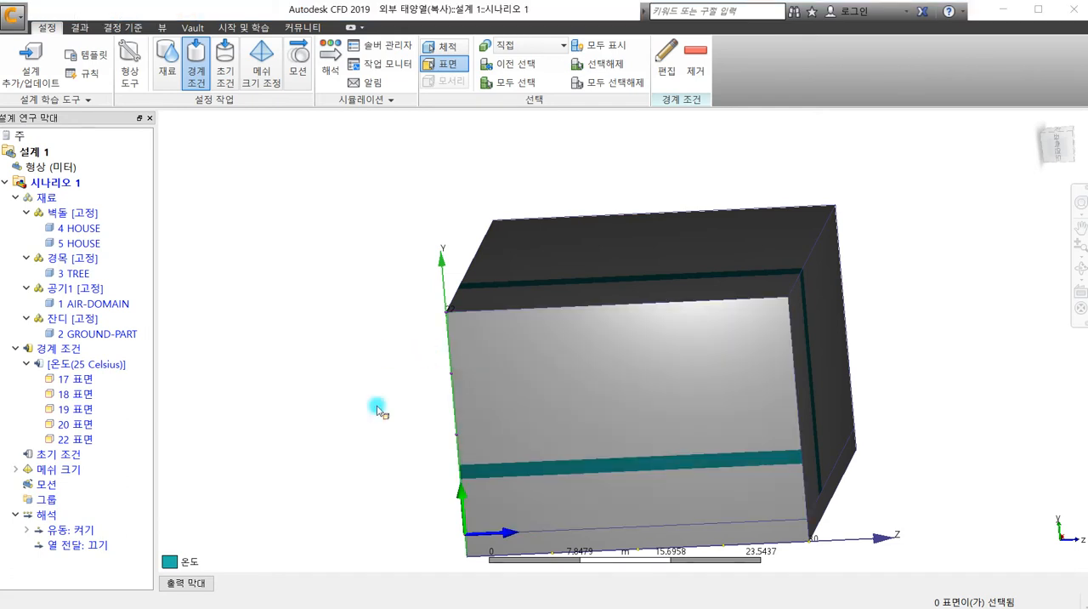
- Assign a steady-state temperature (온도) boundary condition of 20 Celsius to the underside of the ground volume
{"action": "middle_click_drag", "start_coordinate": [342, 418], "coordinate": [548, 388], "text": "shift"}
{"action": "left_click", "coordinate": [548, 388]}
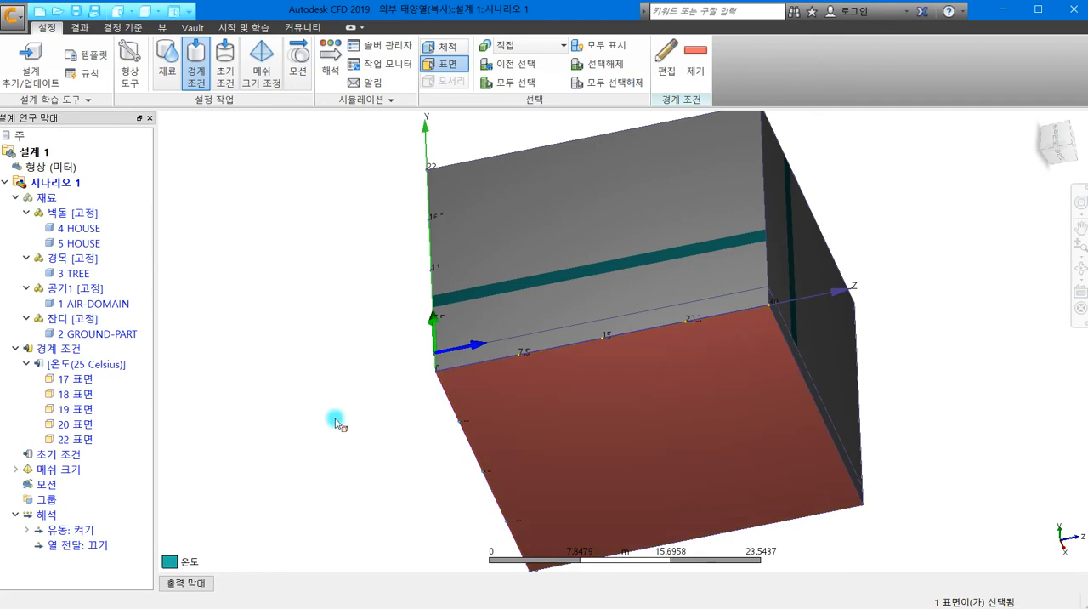
{"action": "left_click", "coordinate": [666, 52]}
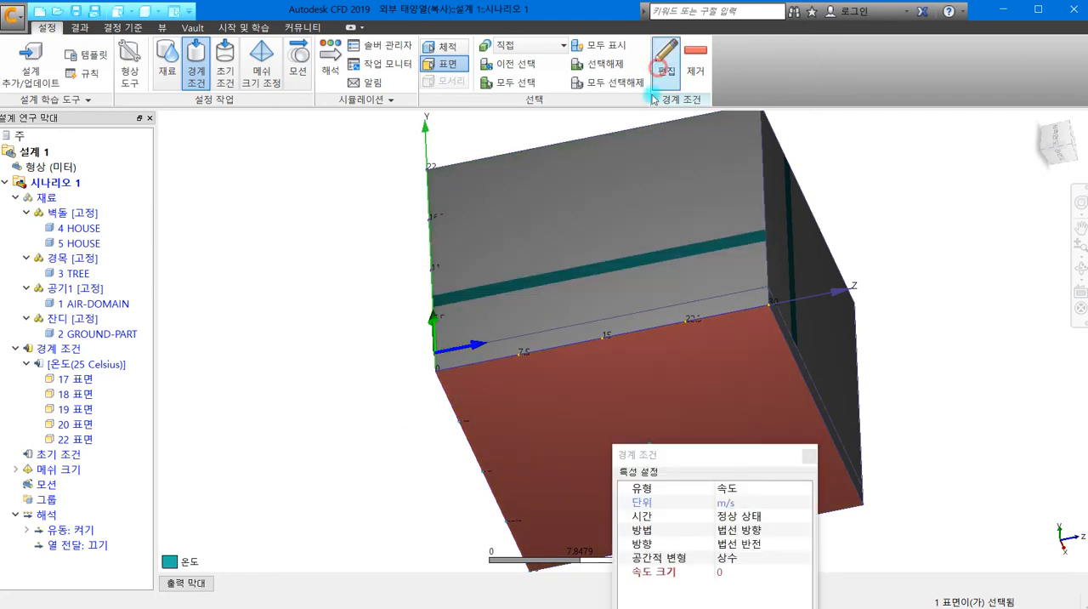
{"action": "left_click_drag", "start_coordinate": [673, 456], "coordinate": [491, 140]}
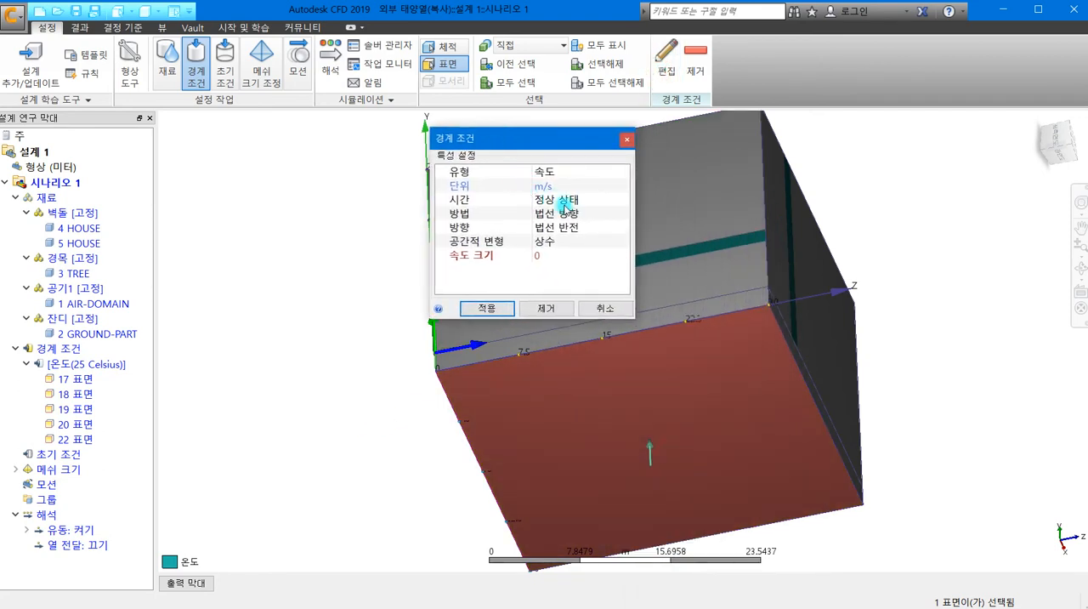
{"action": "left_click", "coordinate": [562, 181]}
{"action": "left_click", "coordinate": [554, 262]}
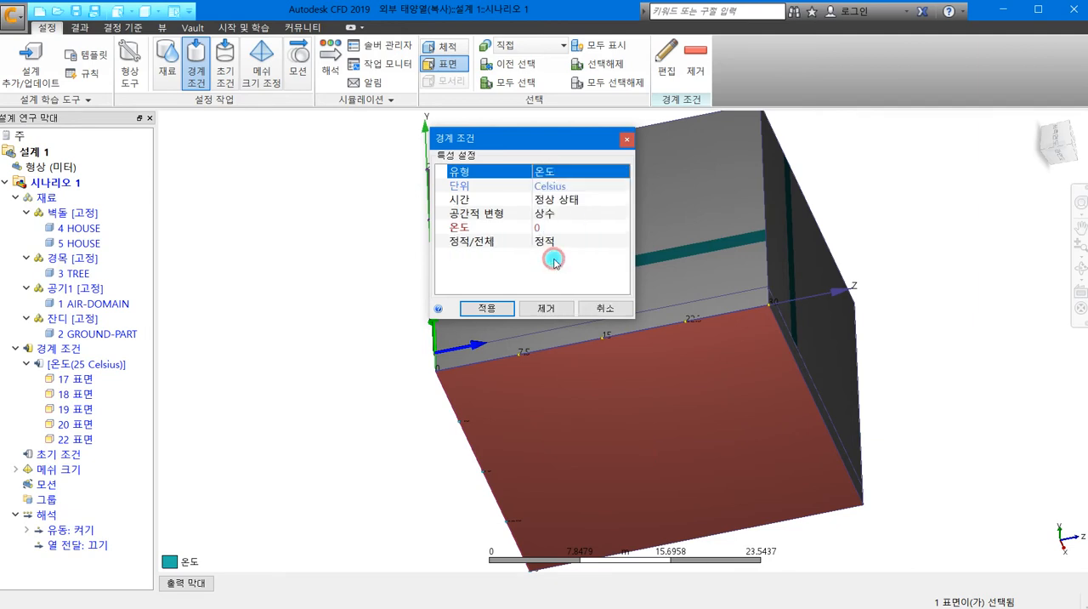
{"action": "left_click", "coordinate": [551, 228]}
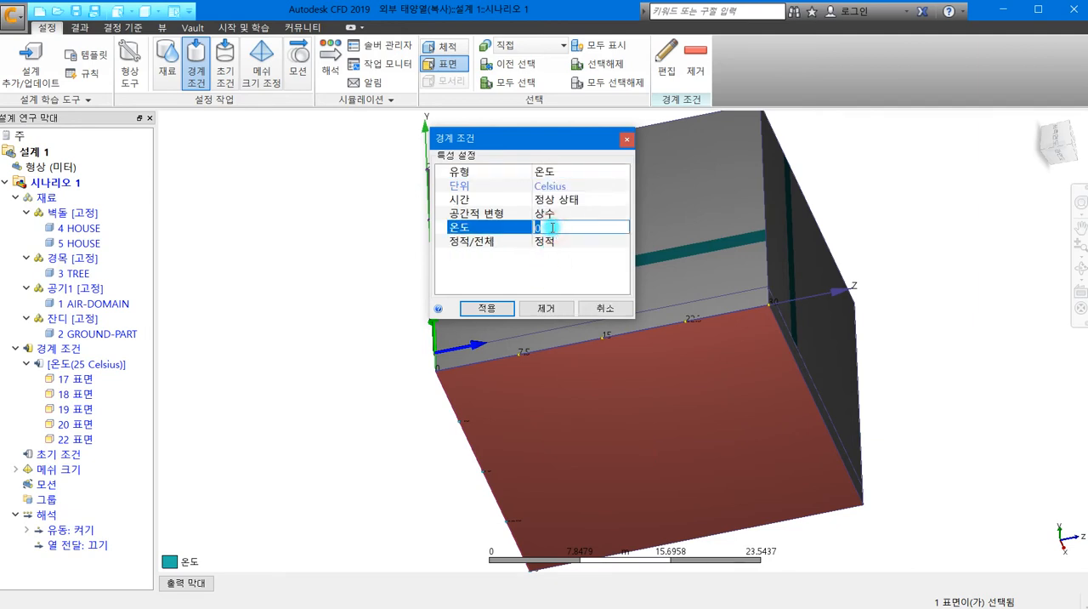
{"action": "left_click", "coordinate": [486, 308]}
- Set the selection type to volumes (체적) and hide the air domain so the houses and tree can be picked
{"action": "middle_click_drag", "start_coordinate": [394, 303], "coordinate": [258, 406], "text": "shift"}
{"action": "middle_click_drag", "start_coordinate": [294, 368], "coordinate": [277, 317]}
{"action": "left_click", "coordinate": [444, 43]}
{"action": "left_click", "coordinate": [500, 321]}
{"action": "left_click", "coordinate": [571, 309]}
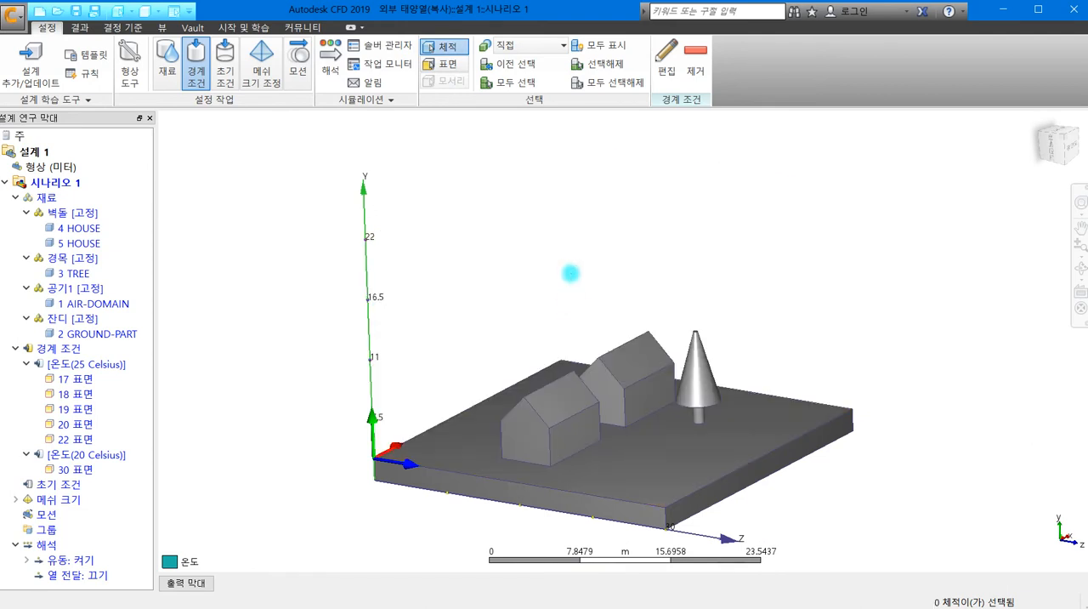
- Run automatic mesh sizing (자동 크기 조정) on the whole model in the mesh sizing task
{"action": "middle_click_drag", "start_coordinate": [466, 401], "coordinate": [329, 412], "text": "shift"}
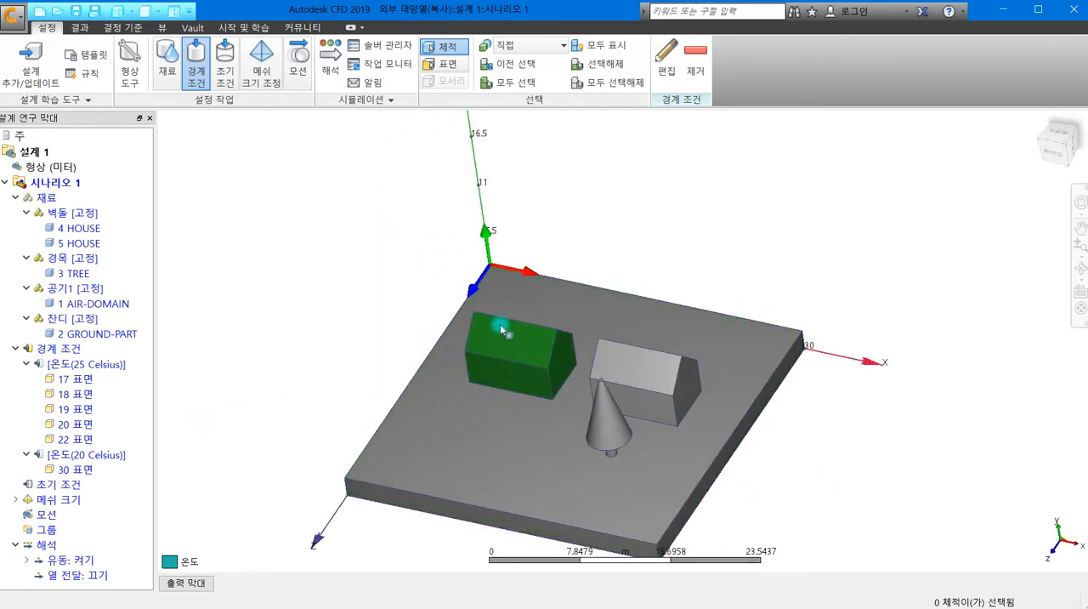
{"action": "middle_click_drag", "start_coordinate": [475, 486], "coordinate": [538, 440], "text": "shift"}
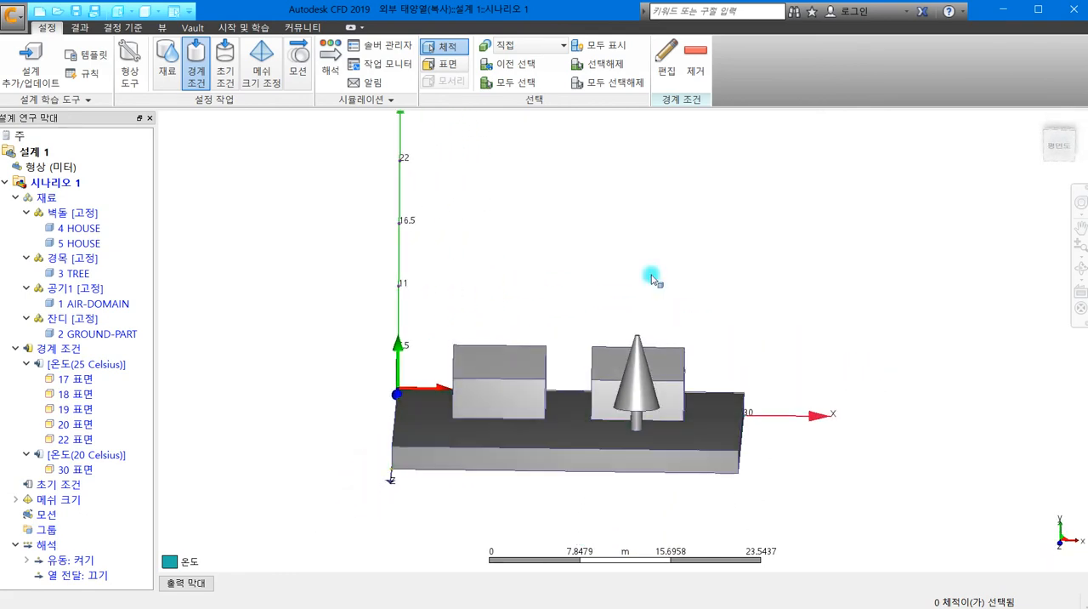
{"action": "middle_click_drag", "start_coordinate": [583, 344], "coordinate": [462, 365], "text": "shift"}
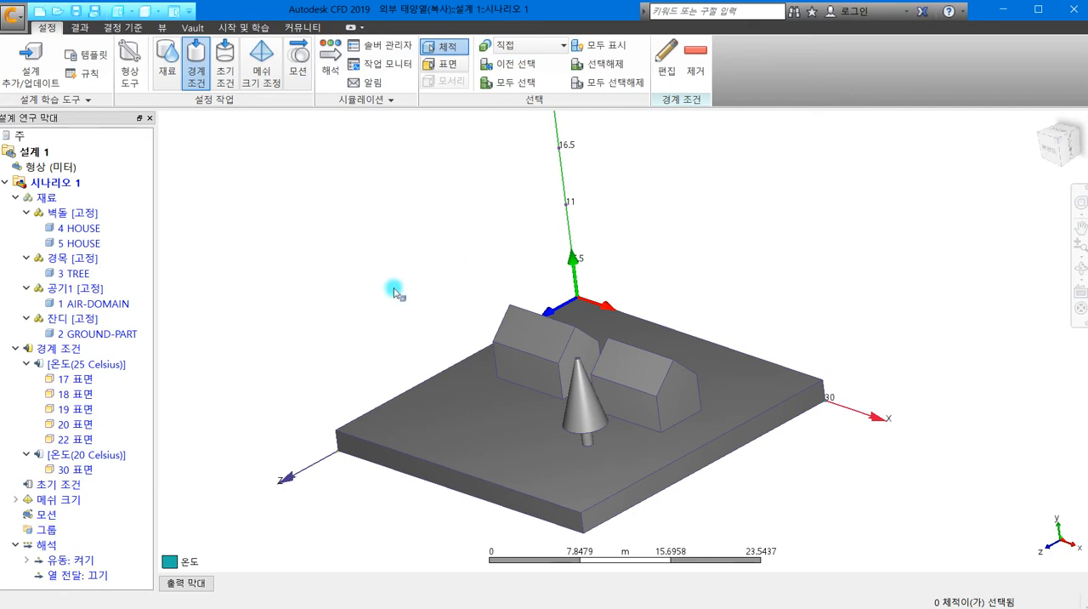
{"action": "left_click", "coordinate": [256, 59]}
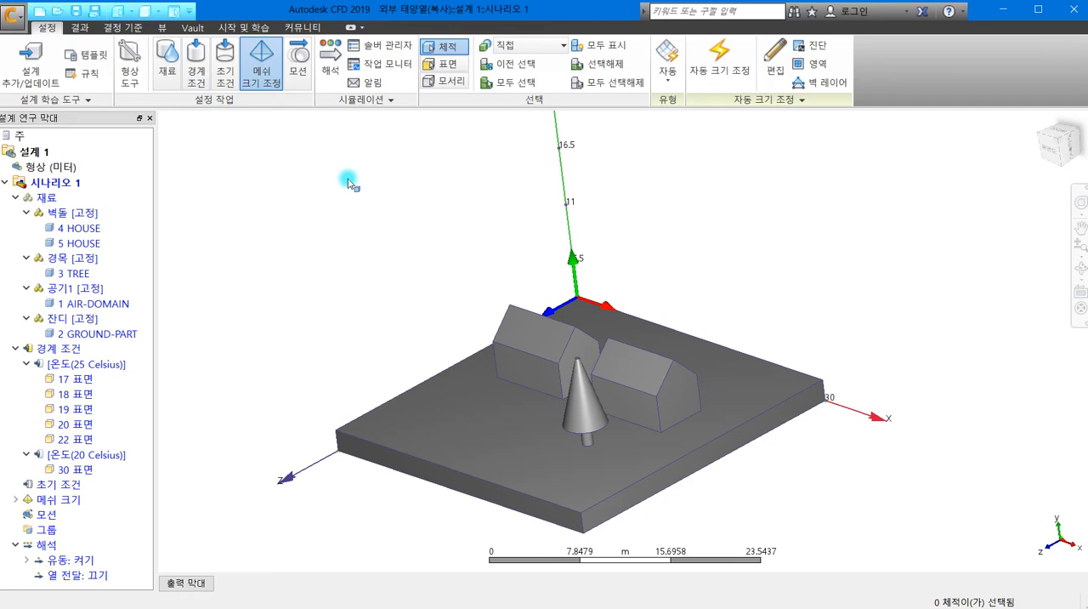
{"action": "left_click", "coordinate": [756, 53]}
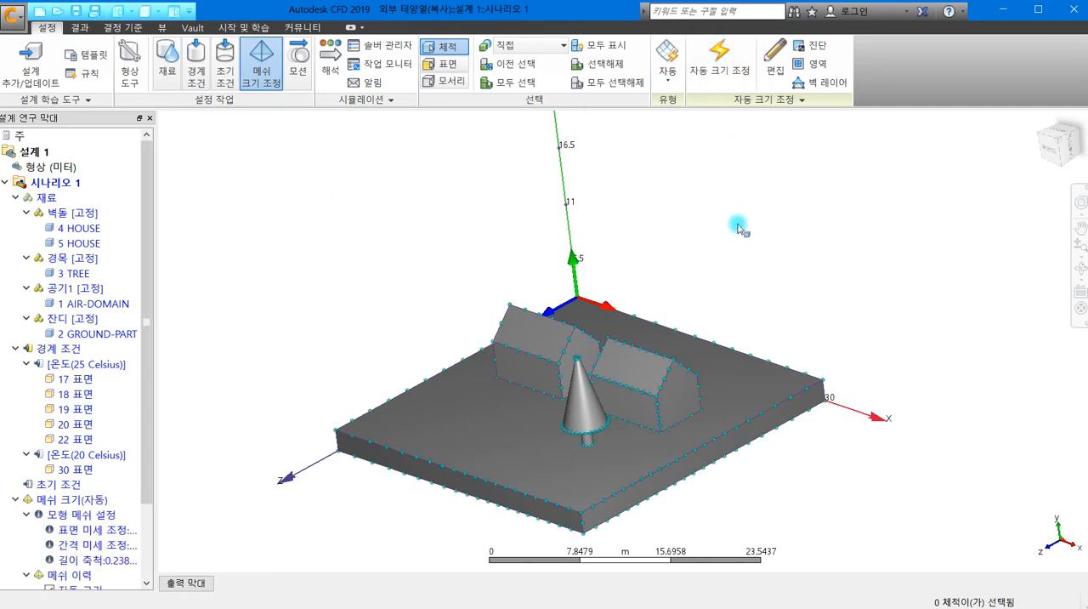
- Refine the mesh of the house nearer the origin to a size adjustment of about 0.33, apply and spread the changes
{"action": "left_click", "coordinate": [542, 347]}
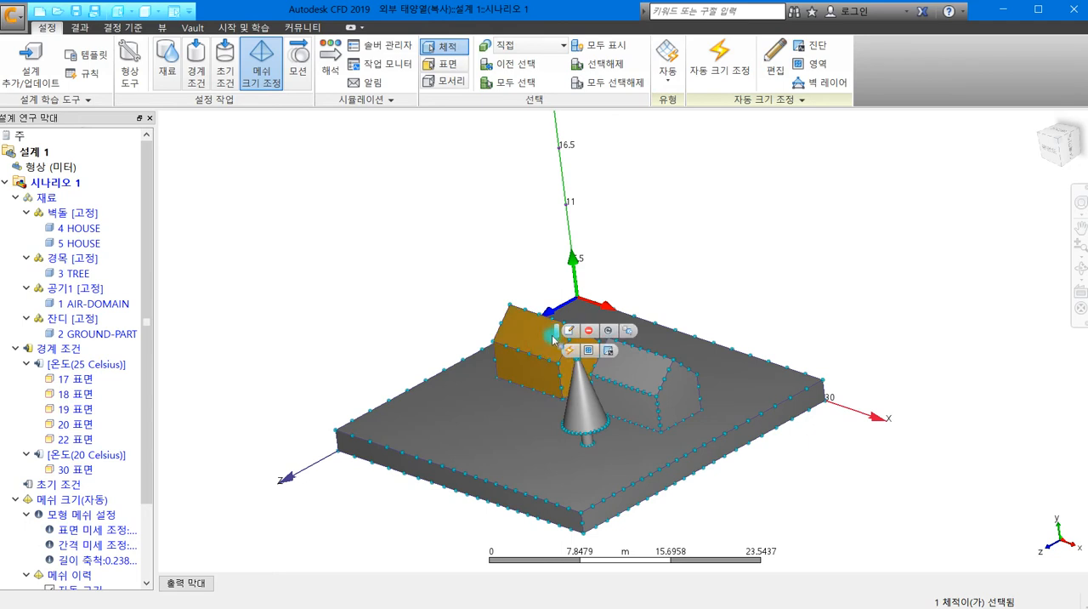
{"action": "left_click", "coordinate": [572, 331]}
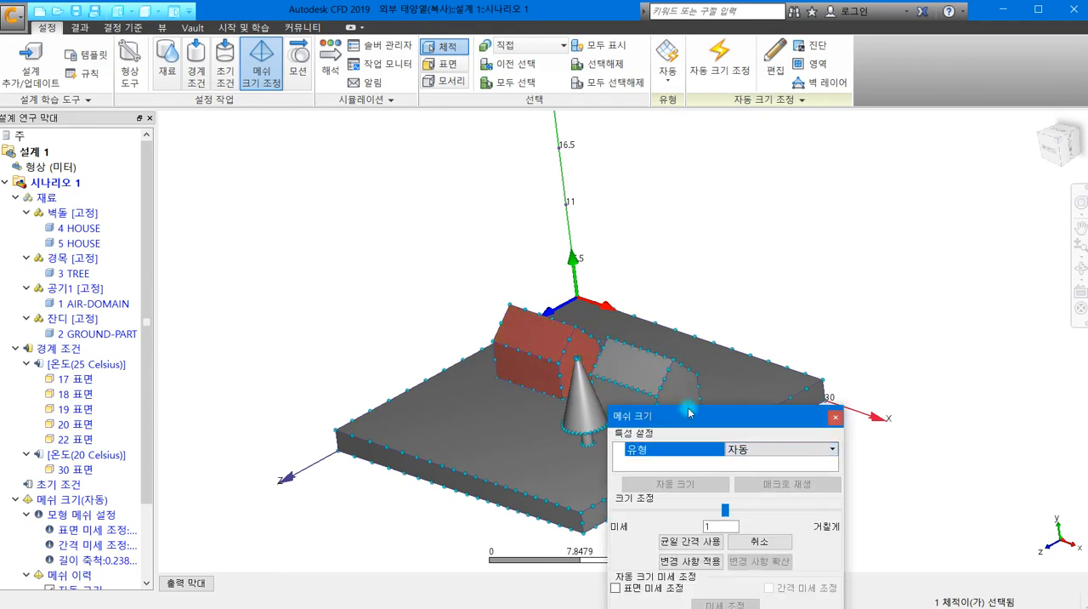
{"action": "left_click_drag", "start_coordinate": [702, 422], "coordinate": [715, 113]}
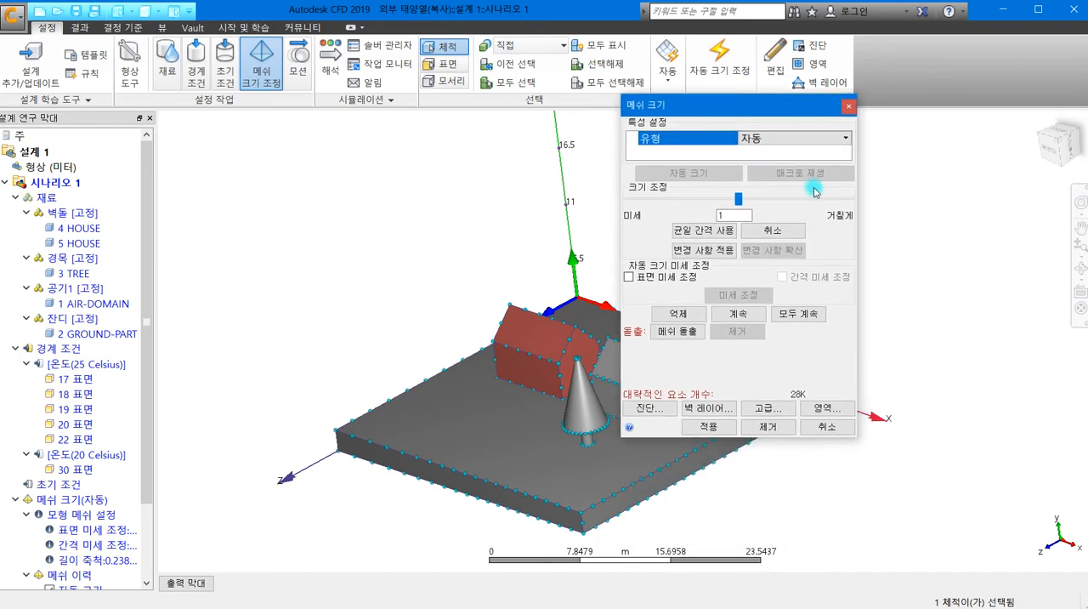
{"action": "left_click_drag", "start_coordinate": [738, 198], "coordinate": [681, 201]}
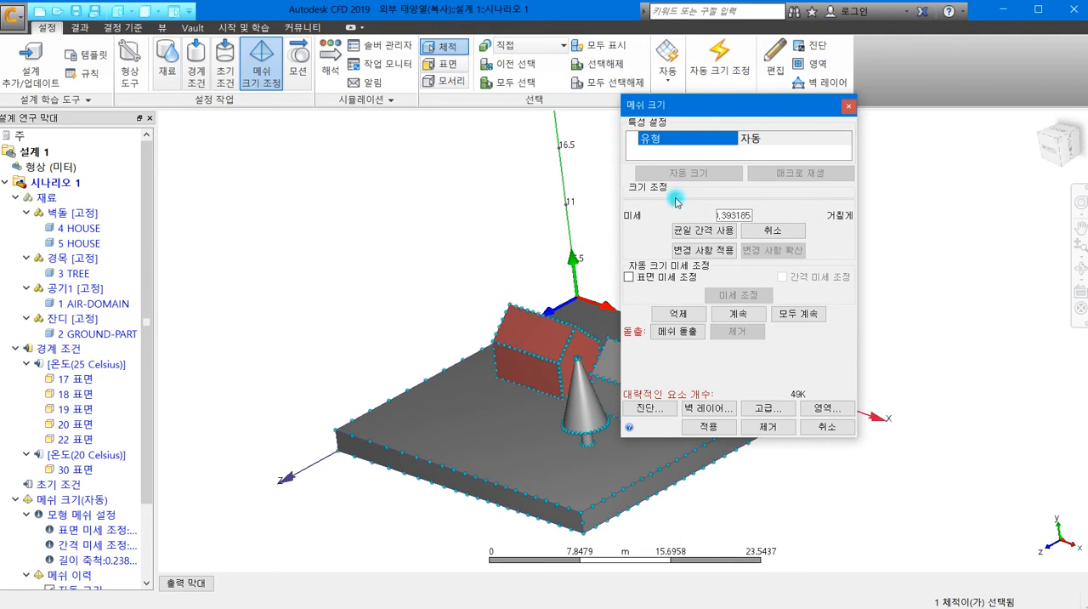
{"action": "left_click_drag", "start_coordinate": [670, 201], "coordinate": [666, 201]}
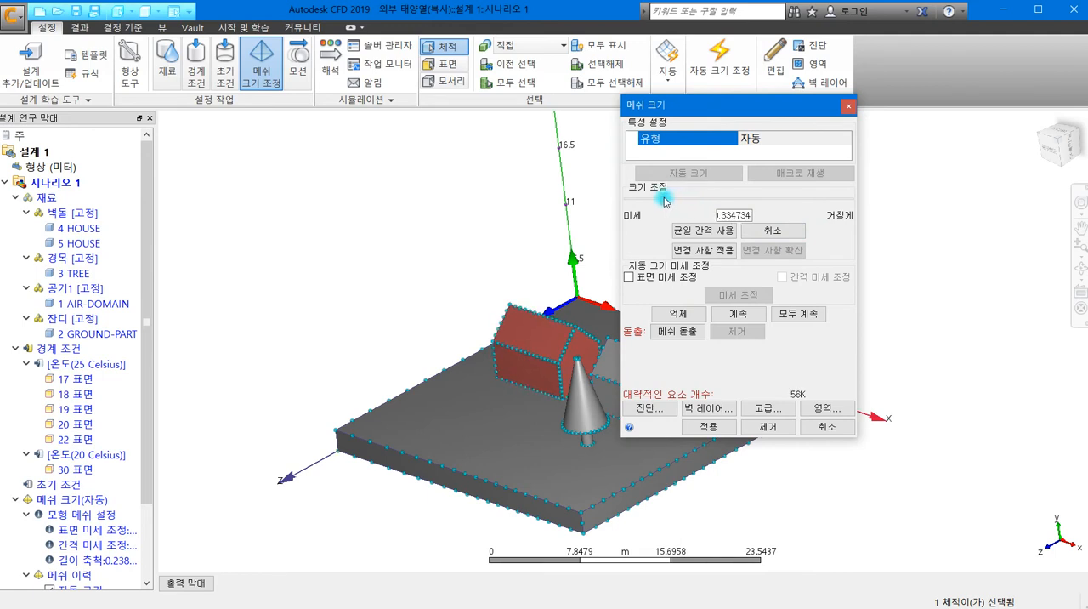
{"action": "left_click", "coordinate": [701, 251]}
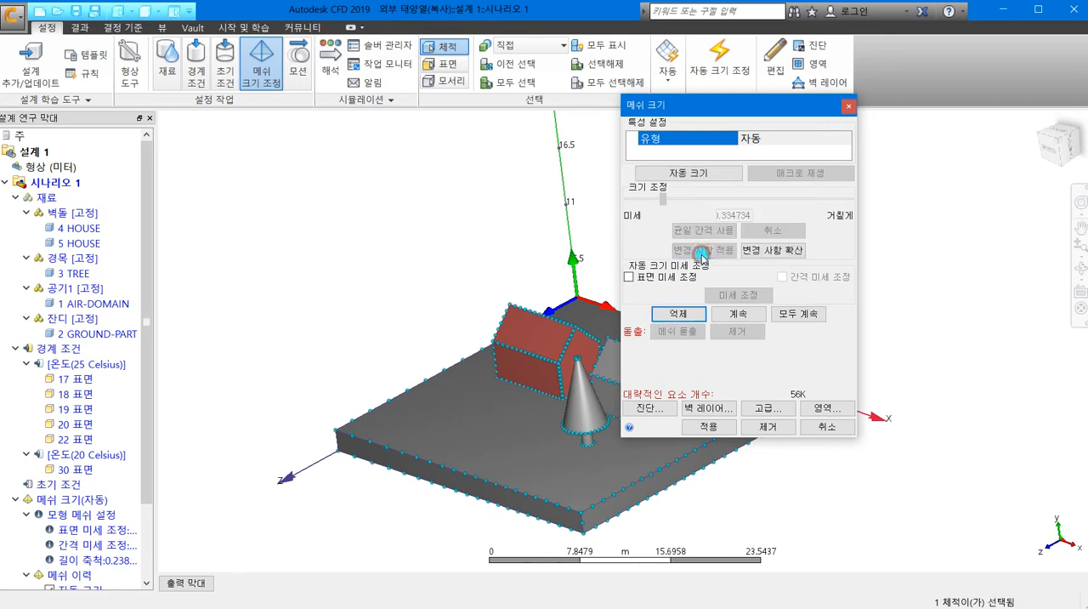
{"action": "left_click", "coordinate": [779, 251]}
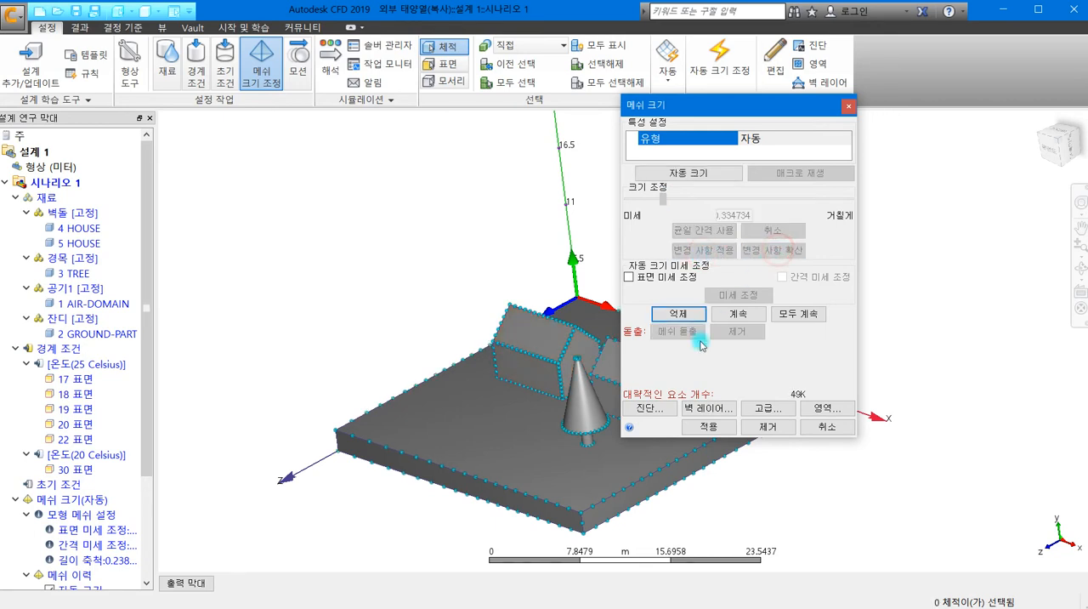
{"action": "left_click", "coordinate": [708, 426]}
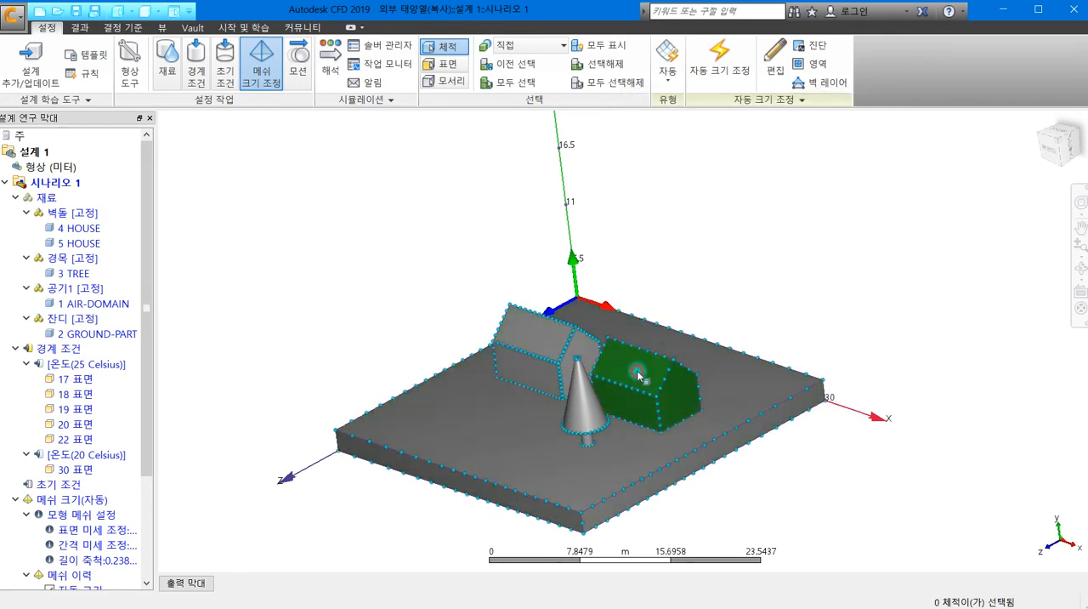
- Refine the mesh of the house behind the tree to a size adjustment of about 0.62, apply and spread the changes
{"action": "left_click", "coordinate": [628, 375]}
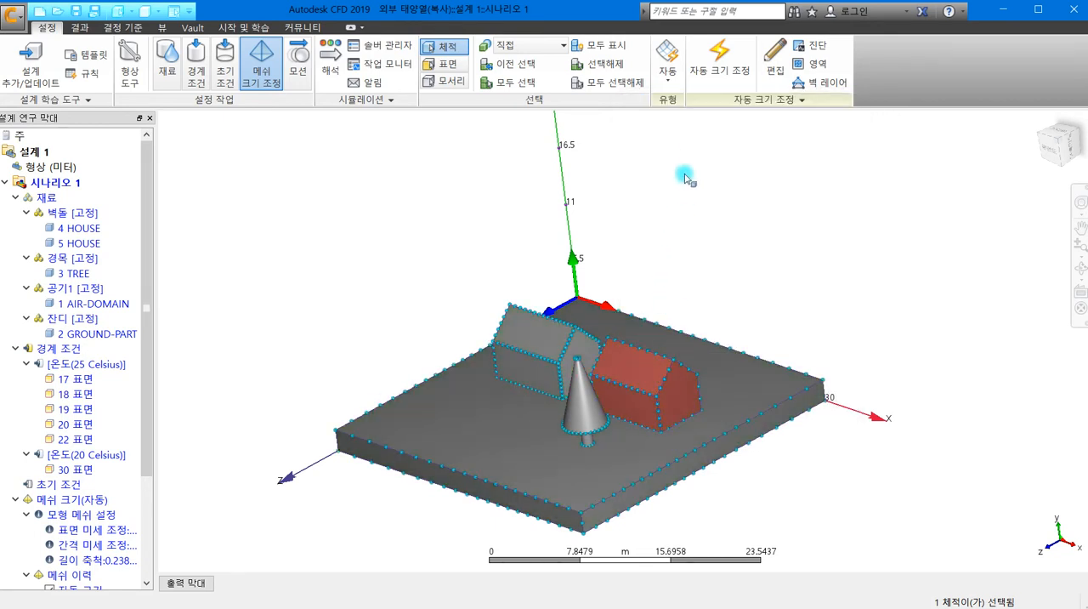
{"action": "left_click", "coordinate": [773, 68]}
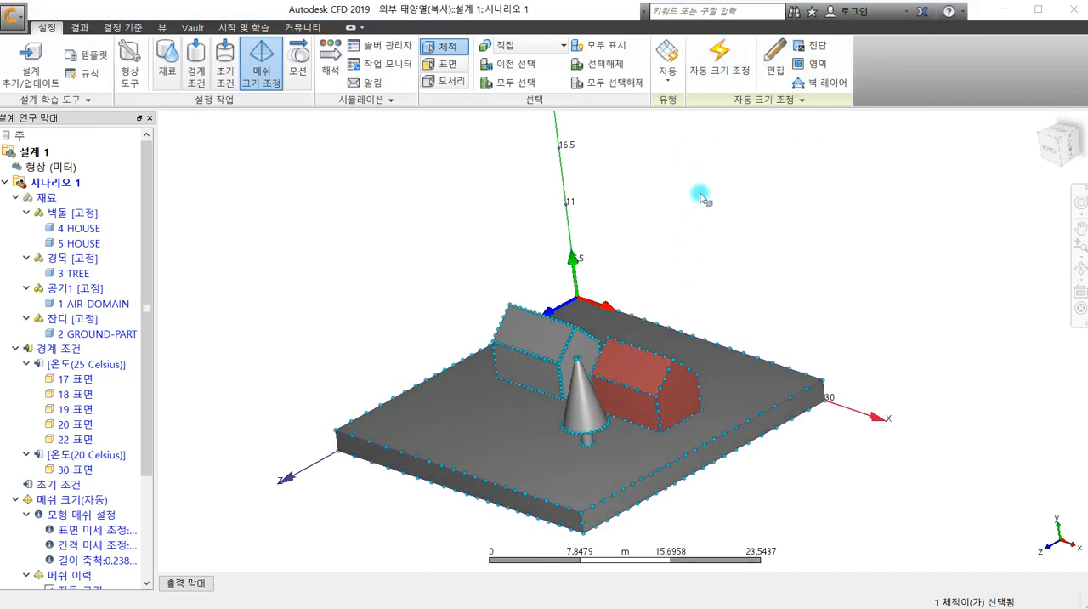
{"action": "left_click", "coordinate": [772, 58]}
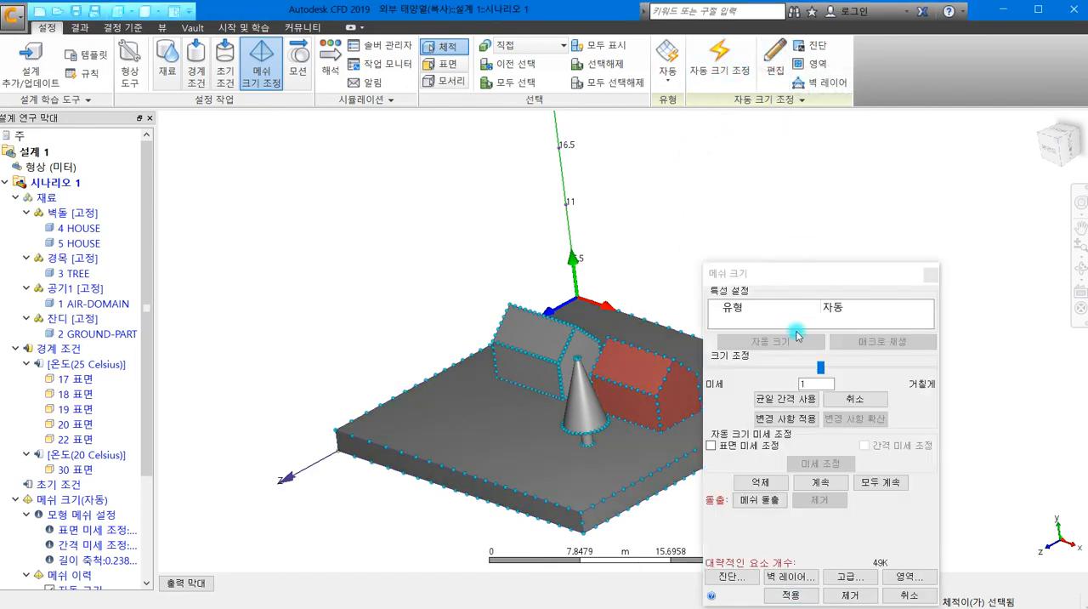
{"action": "left_click_drag", "start_coordinate": [819, 370], "coordinate": [792, 369]}
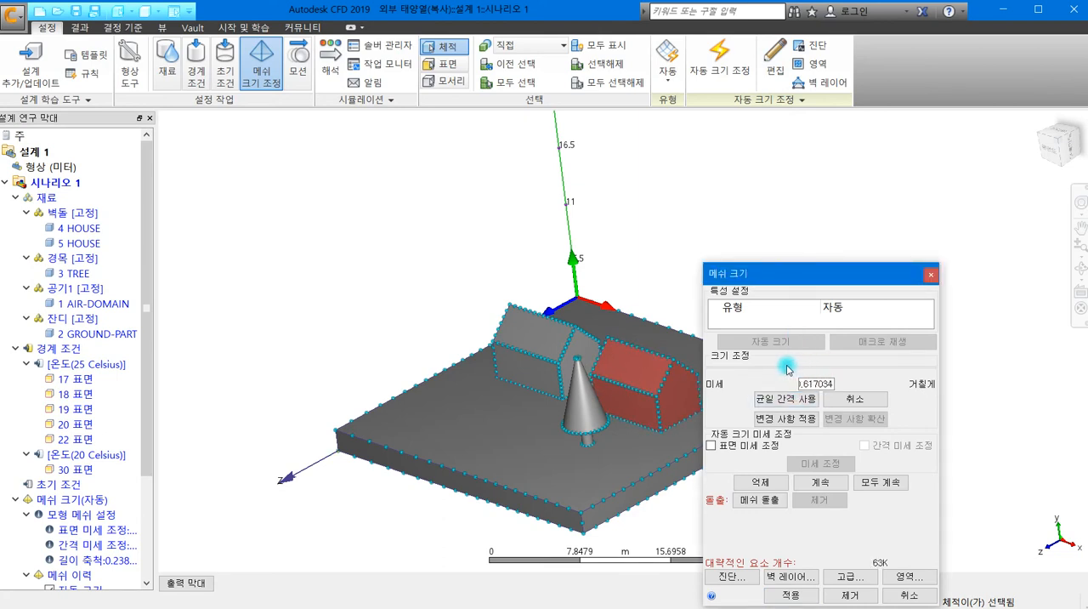
{"action": "left_click", "coordinate": [784, 416]}
{"action": "left_click", "coordinate": [847, 420]}
{"action": "left_click", "coordinate": [797, 595]}
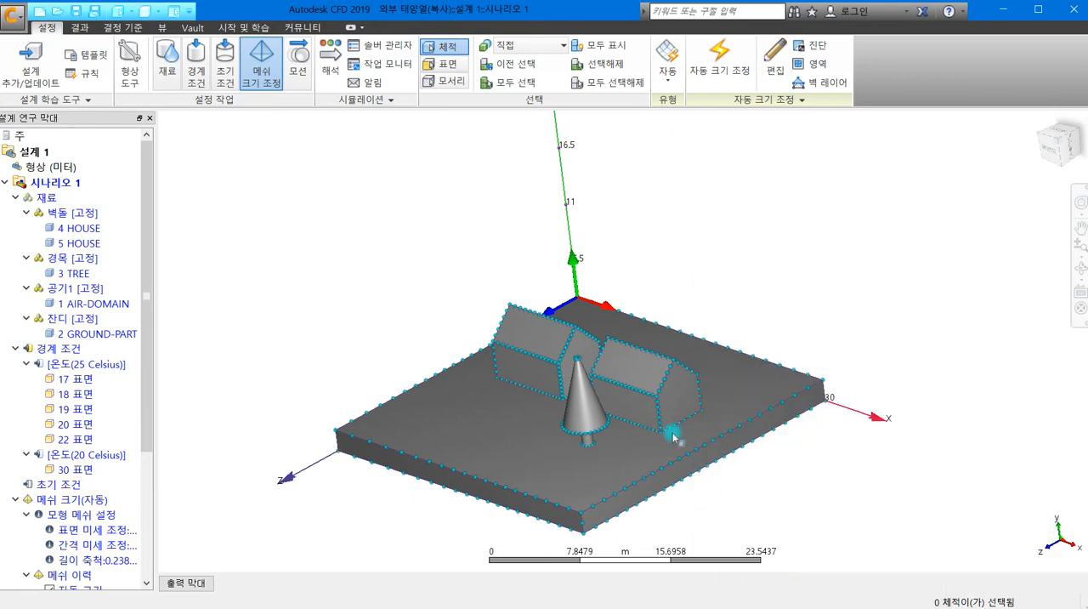
- Select all volumes and preview (미리보기) the surface mesh on the houses, tree and ground
{"action": "left_click", "coordinate": [411, 407]}
{"action": "middle_click_drag", "start_coordinate": [426, 398], "coordinate": [384, 449], "text": "shift"}
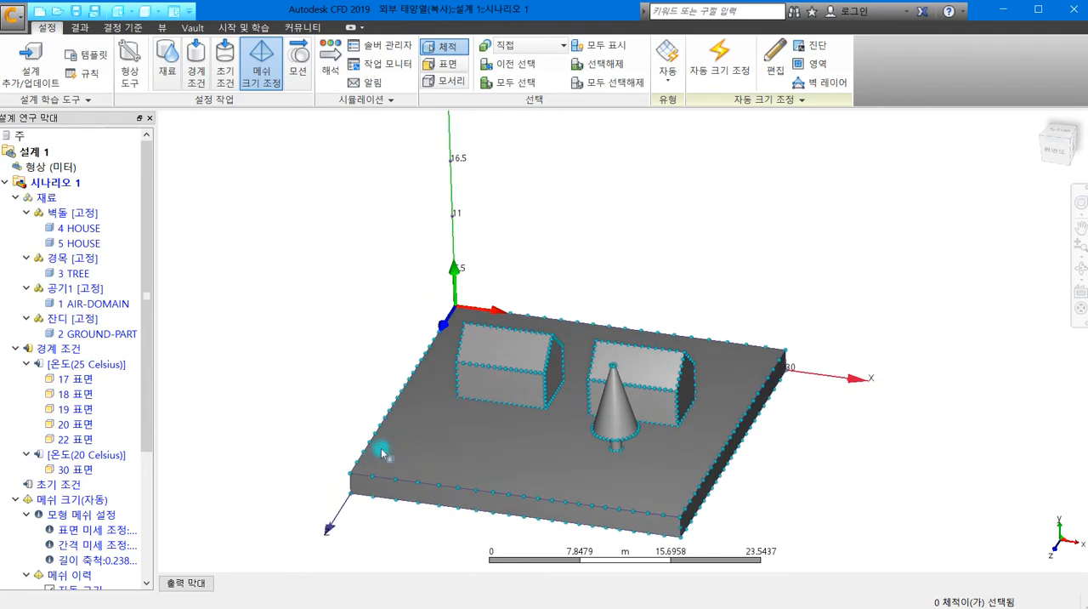
{"action": "right_click", "coordinate": [770, 259]}
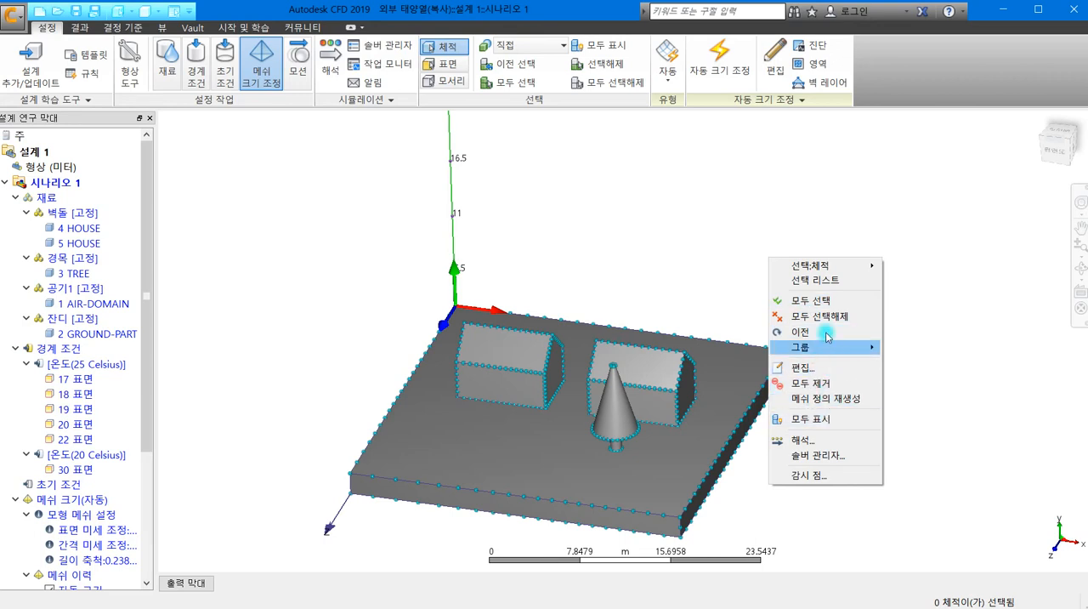
{"action": "left_click", "coordinate": [825, 301]}
{"action": "right_click", "coordinate": [751, 252]}
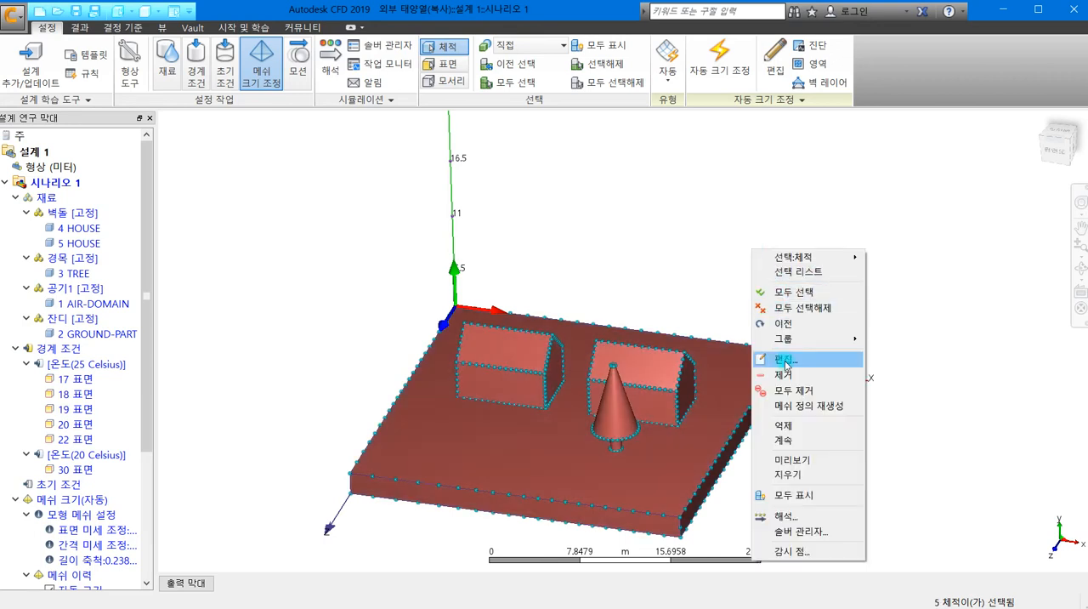
{"action": "left_click", "coordinate": [813, 461]}
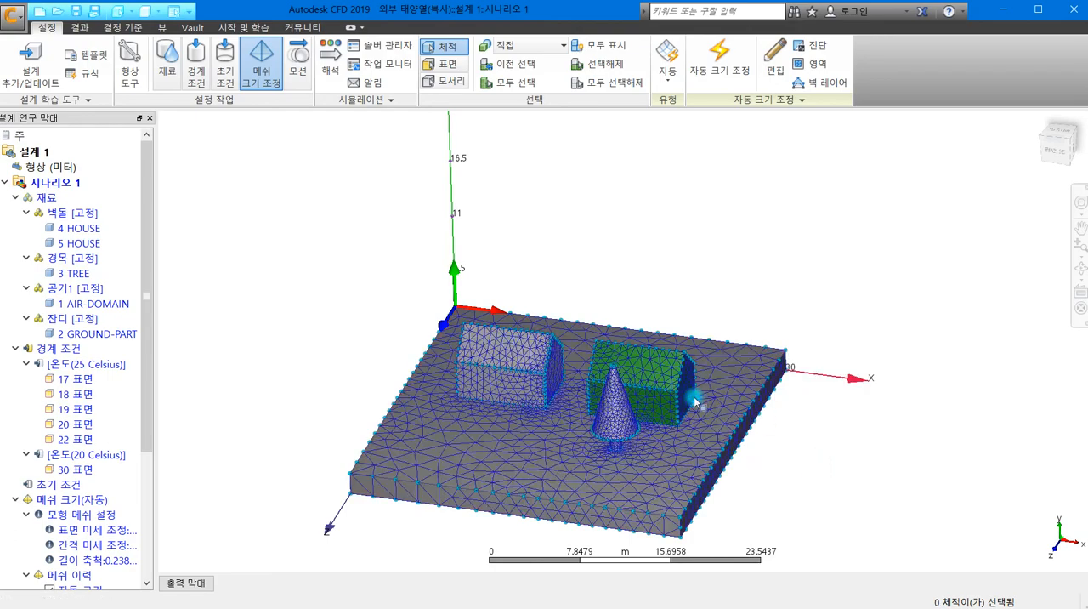
- Examine the previewed mesh density on the houses, the tree and the surrounding ground from several angles
{"action": "scroll", "coordinate": [670, 384], "scroll_direction": "up", "scroll_amount": 6}
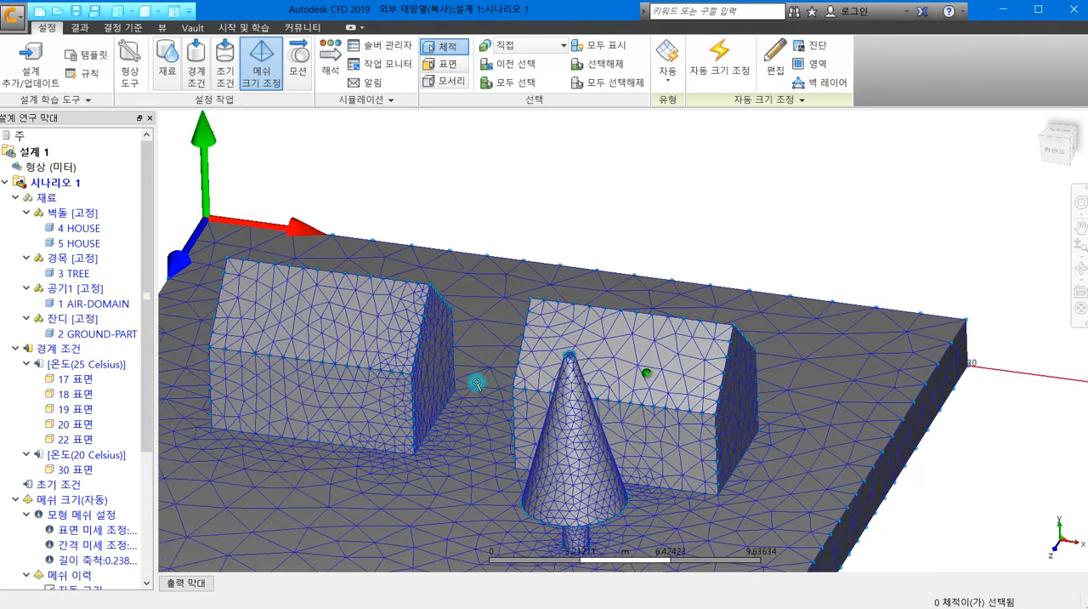
{"action": "middle_click_drag", "start_coordinate": [452, 368], "coordinate": [570, 321]}
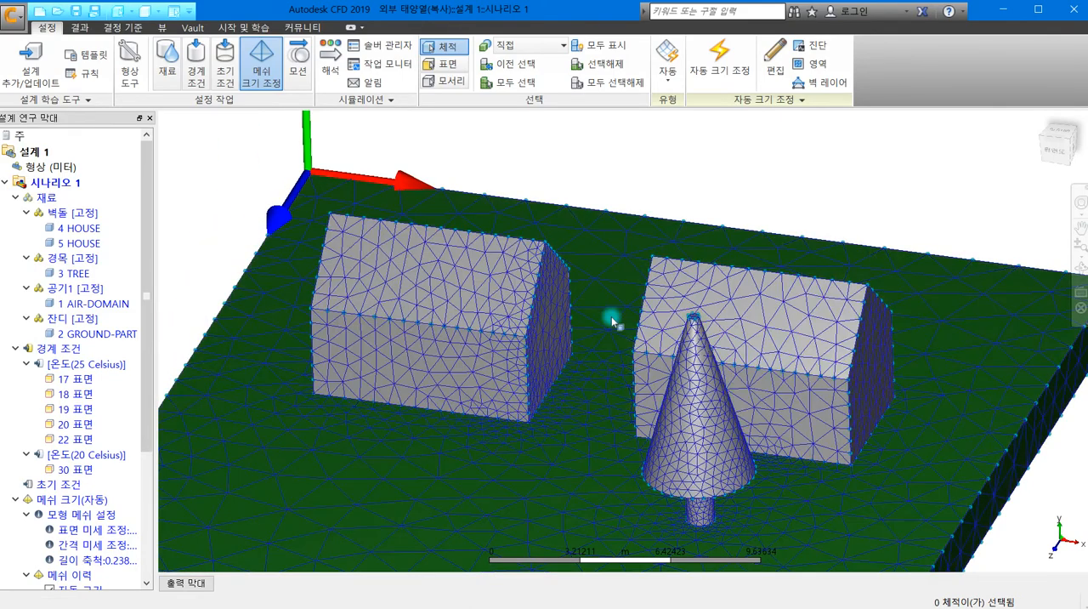
{"action": "middle_click_drag", "start_coordinate": [613, 322], "coordinate": [583, 359], "text": "shift"}
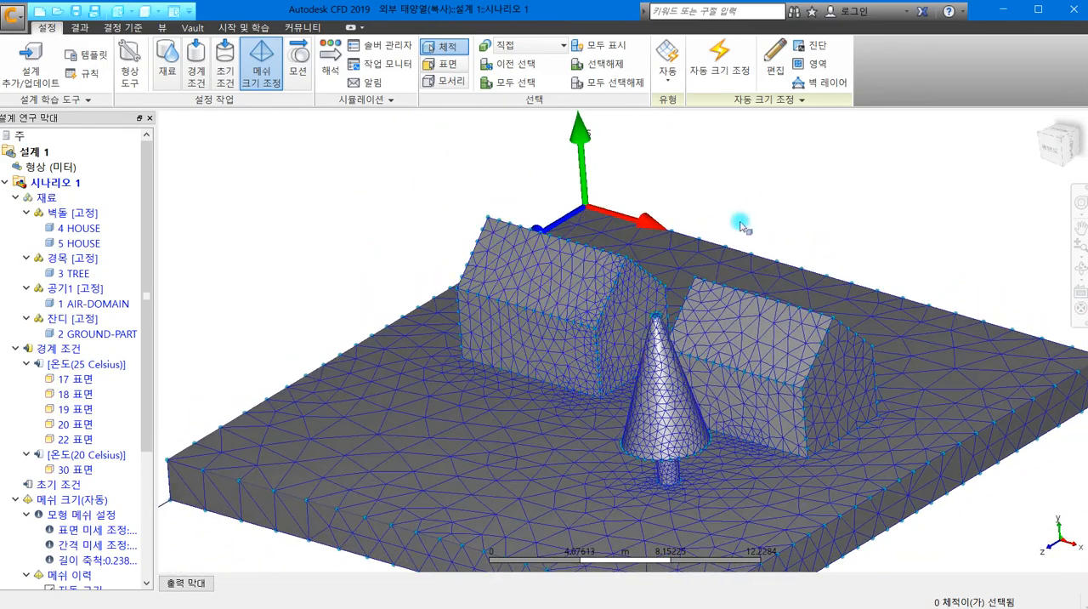
{"action": "scroll", "coordinate": [583, 306], "scroll_direction": "up", "scroll_amount": 5}
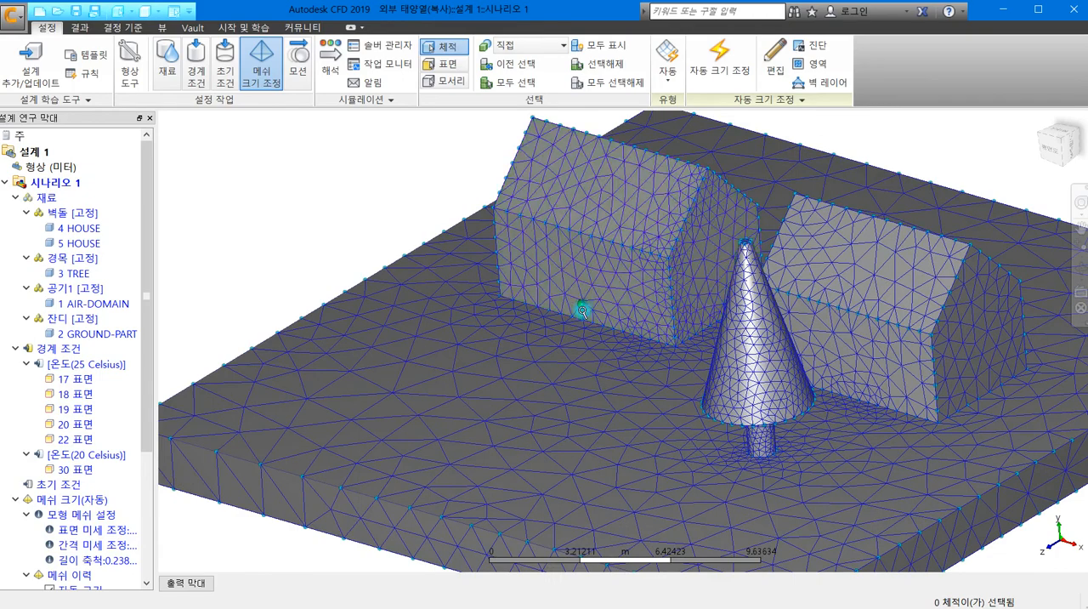
{"action": "scroll", "coordinate": [581, 297], "scroll_direction": "up", "scroll_amount": 2}
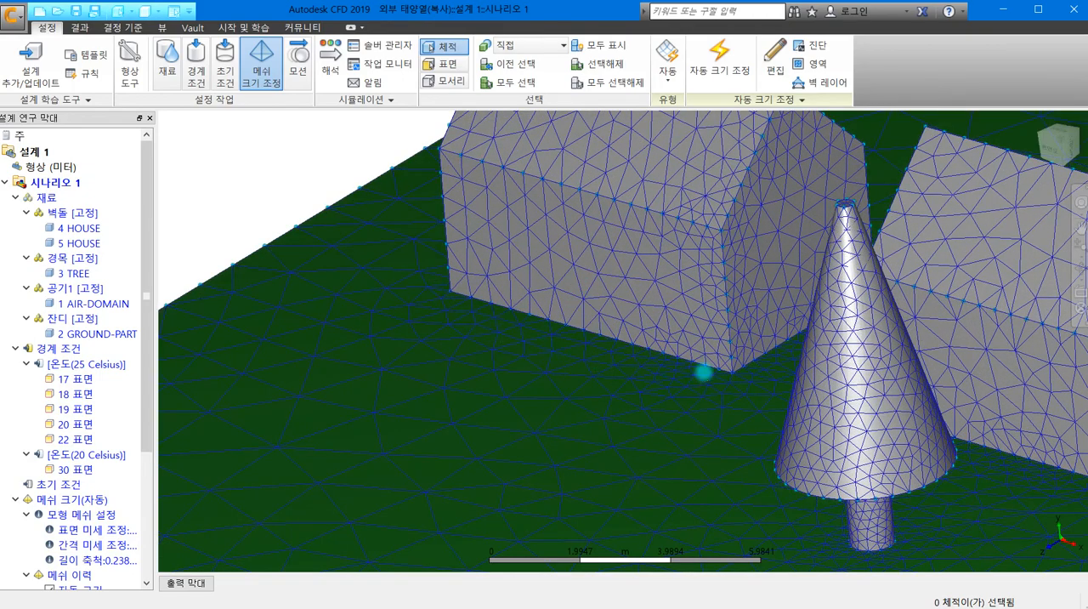
{"action": "scroll", "coordinate": [704, 366], "scroll_direction": "down", "scroll_amount": 3}
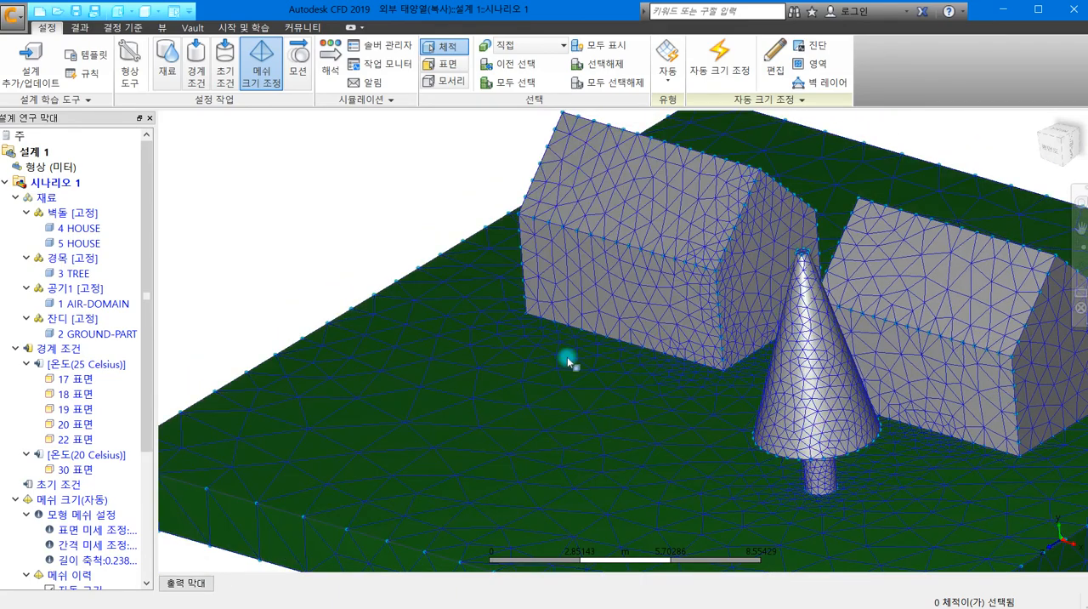
{"action": "scroll", "coordinate": [722, 312], "scroll_direction": "down", "scroll_amount": 2}
{"action": "middle_click_drag", "start_coordinate": [611, 320], "coordinate": [454, 306]}
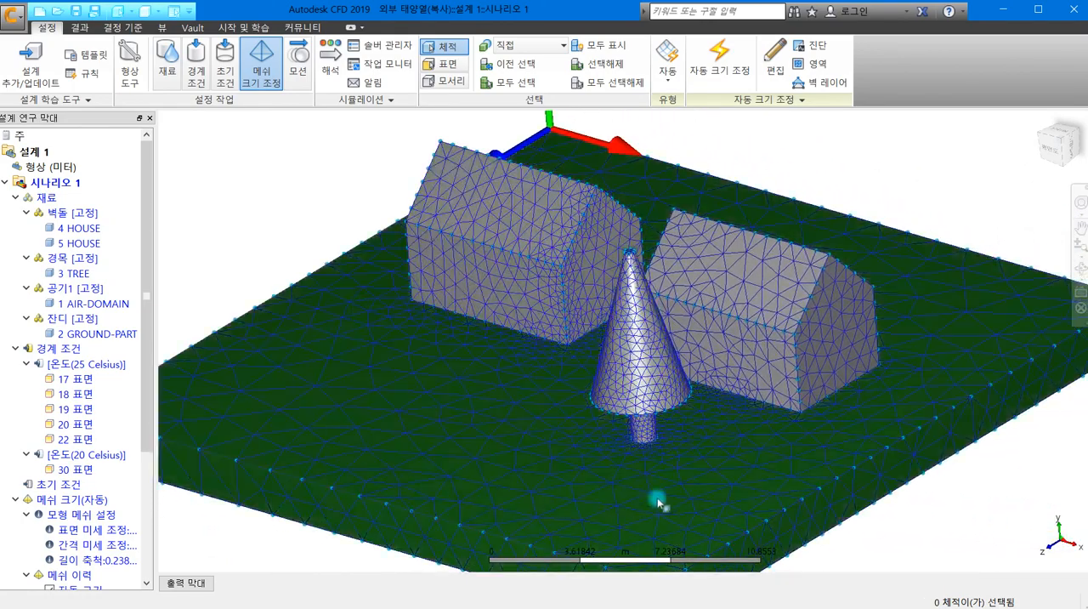
{"action": "scroll", "coordinate": [858, 344], "scroll_direction": "down", "scroll_amount": 3}
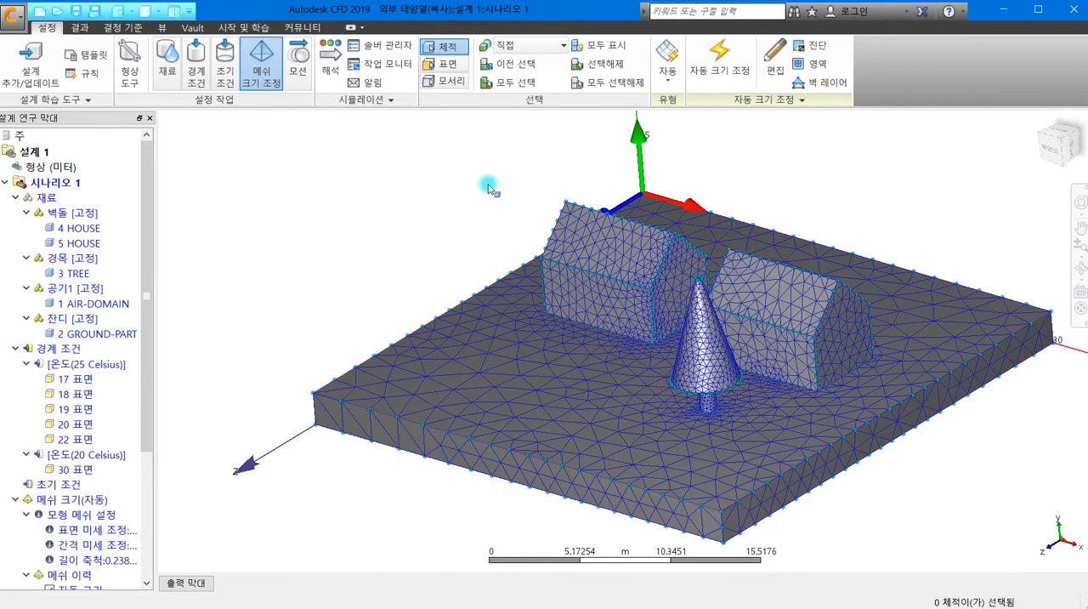
{"action": "middle_click_drag", "start_coordinate": [442, 284], "coordinate": [372, 338]}
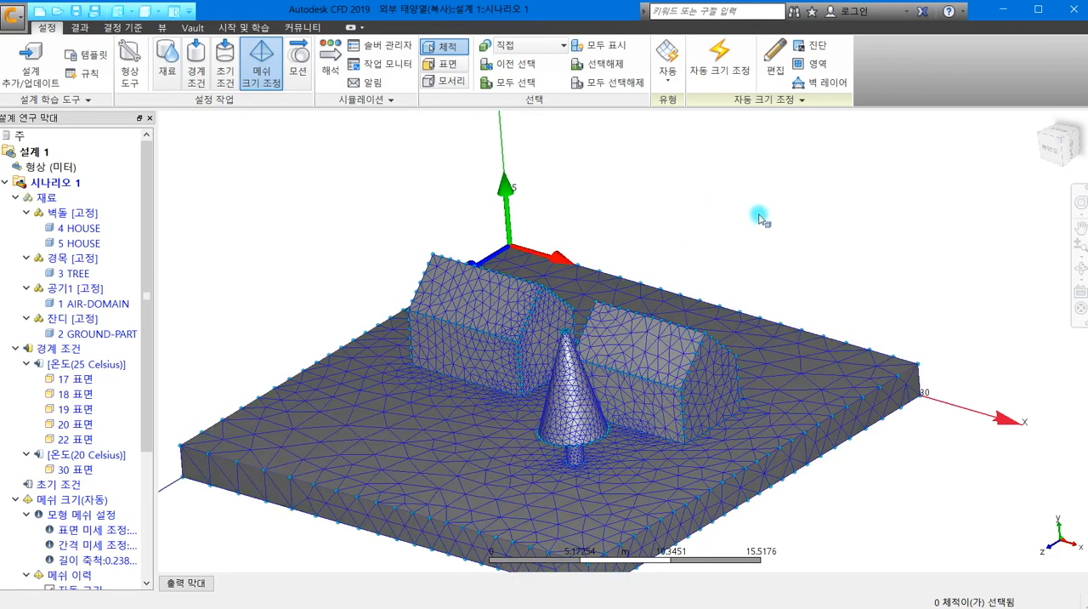
- Select all volumes and clear the mesh preview from them
{"action": "right_click", "coordinate": [759, 218]}
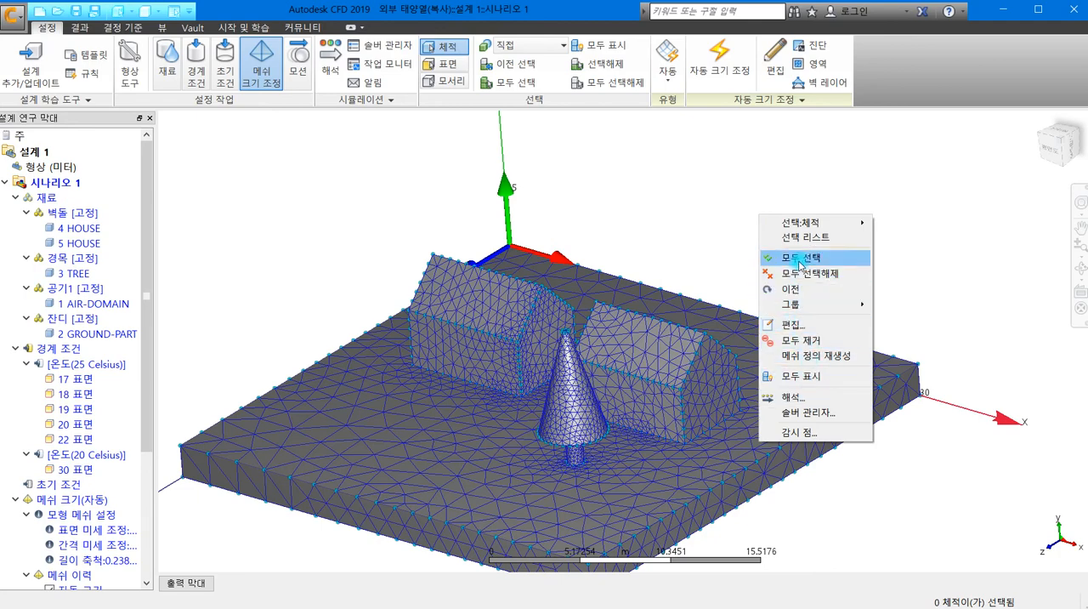
{"action": "left_click", "coordinate": [799, 256]}
{"action": "right_click", "coordinate": [804, 250]}
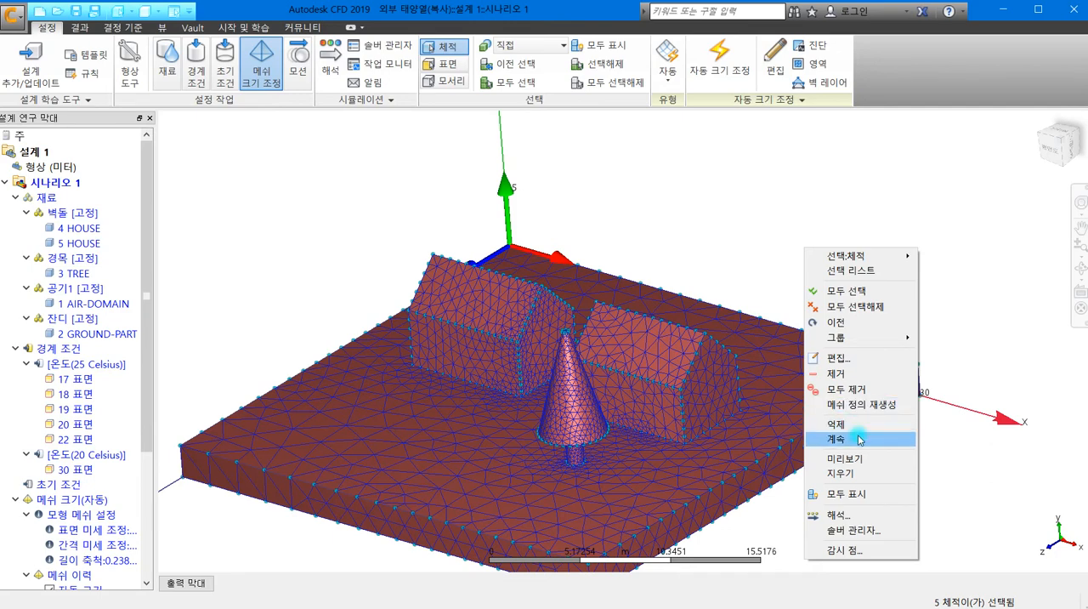
{"action": "left_click", "coordinate": [860, 439]}
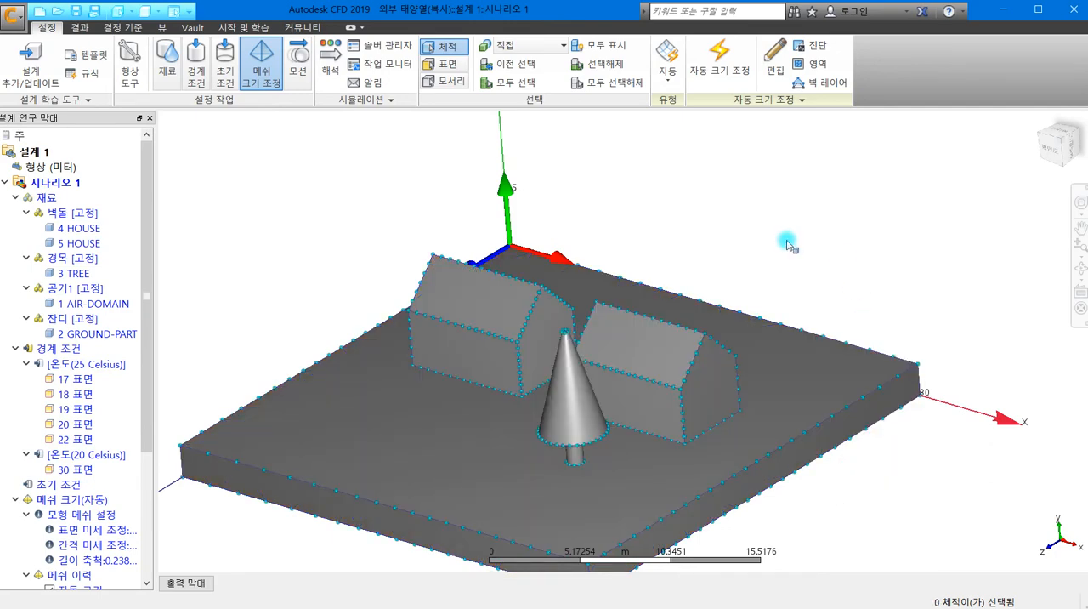
- Open the solve settings (해석) and, in the physics models, turn off flow (유동) and enable heat transfer (열 전달)
{"action": "scroll", "coordinate": [548, 234], "scroll_direction": "up", "scroll_amount": 4}
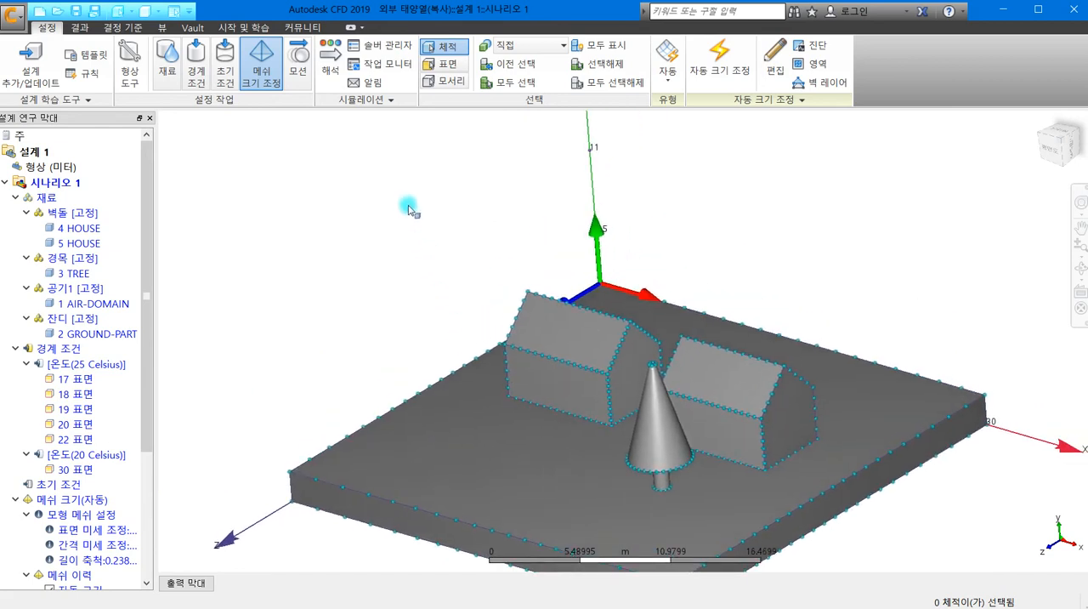
{"action": "left_click", "coordinate": [330, 61]}
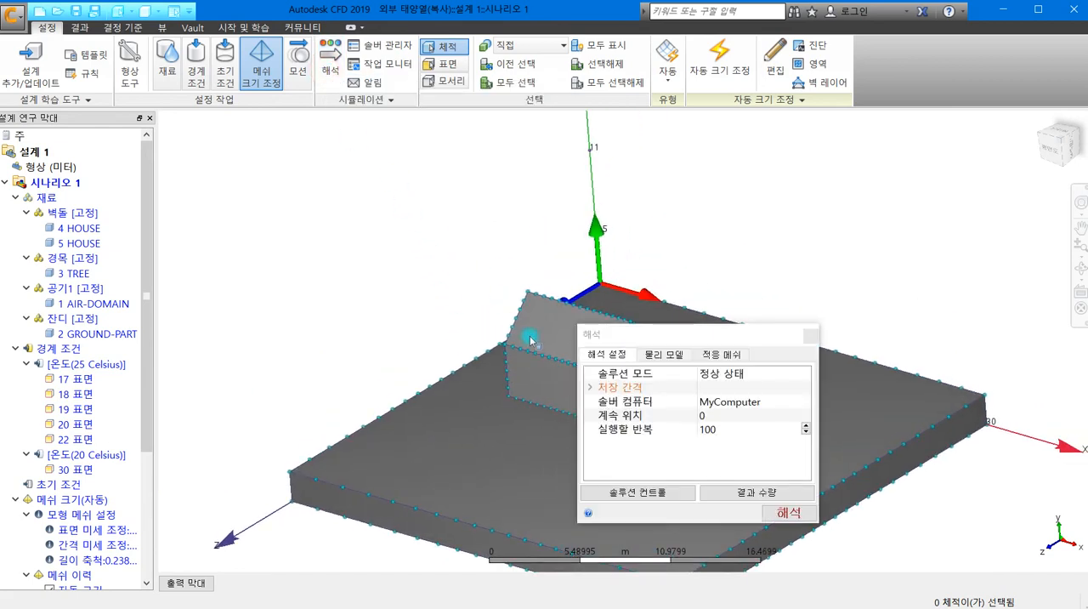
{"action": "left_click_drag", "start_coordinate": [625, 337], "coordinate": [331, 109]}
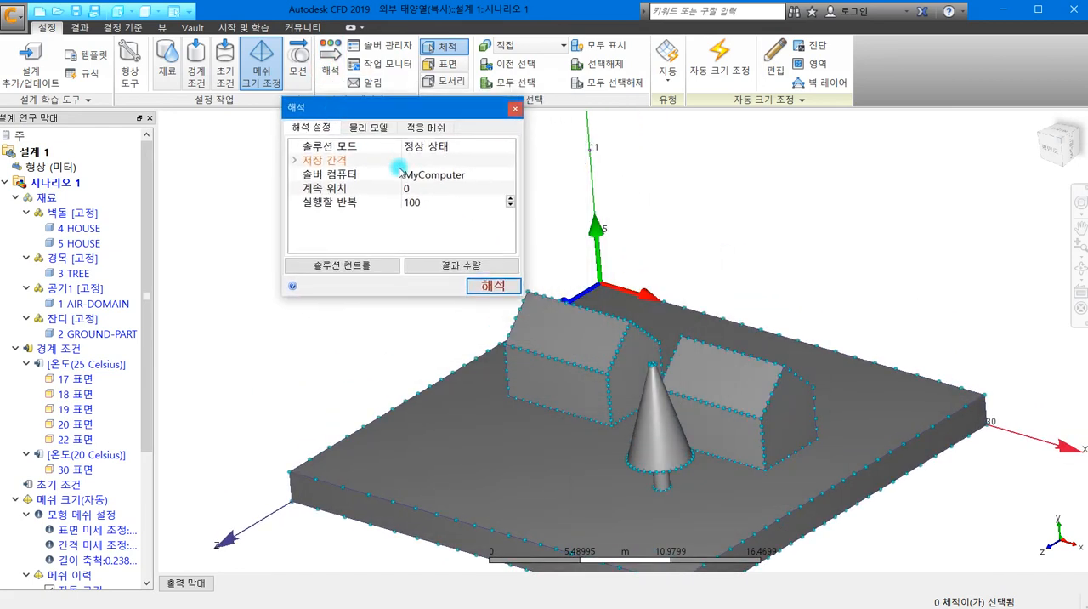
{"action": "left_click", "coordinate": [370, 130]}
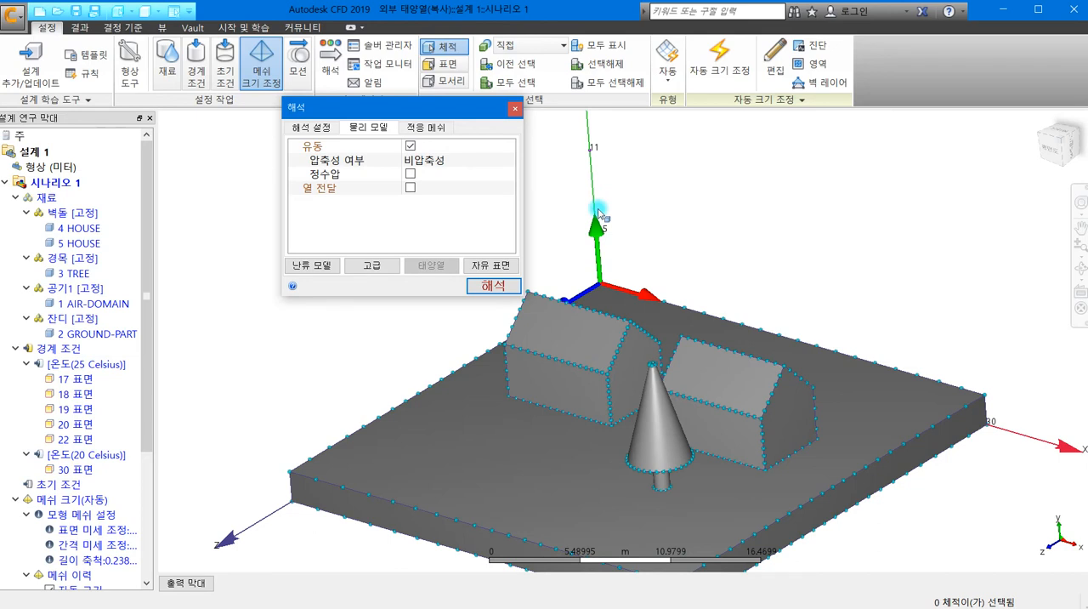
{"action": "left_click", "coordinate": [411, 148]}
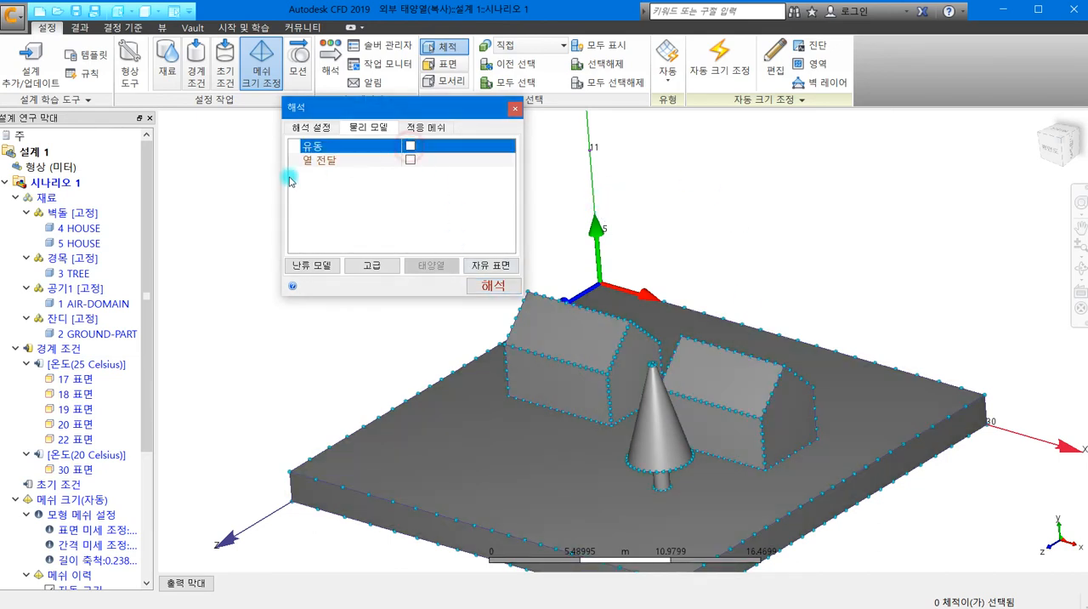
{"action": "left_click", "coordinate": [411, 161]}
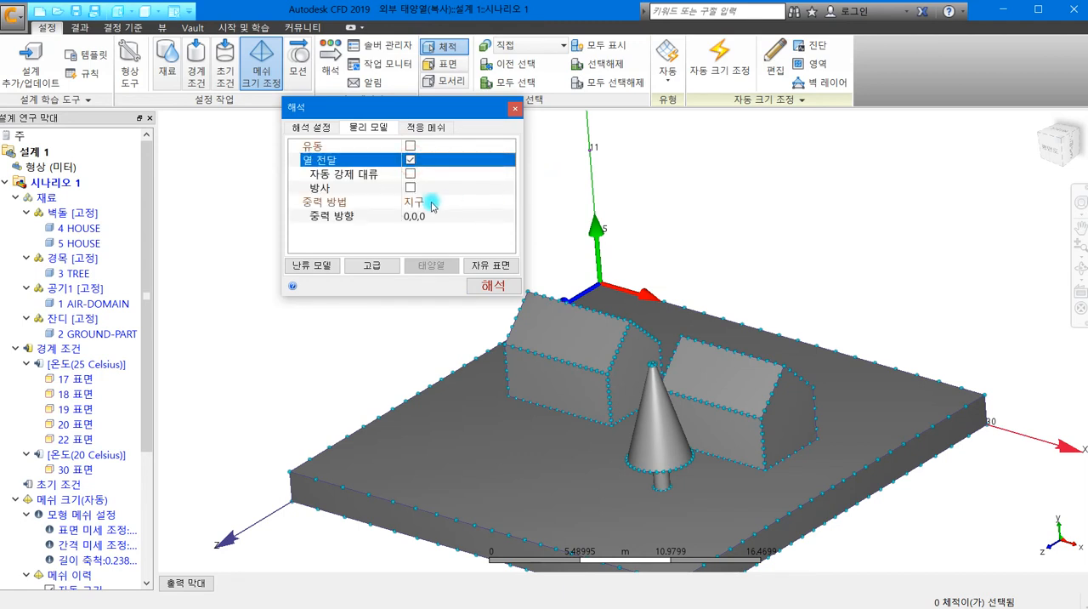
- Enable radiation (방사) in the physics models and set the gravity direction (중력 방향) to 0,-1,0
{"action": "left_click", "coordinate": [410, 187]}
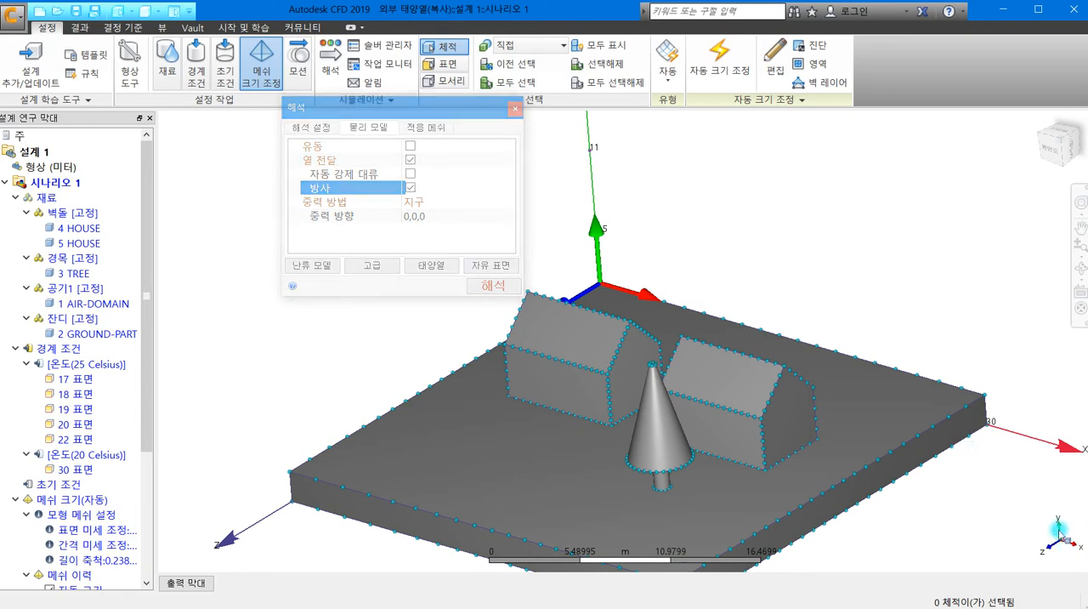
{"action": "left_click", "coordinate": [415, 216]}
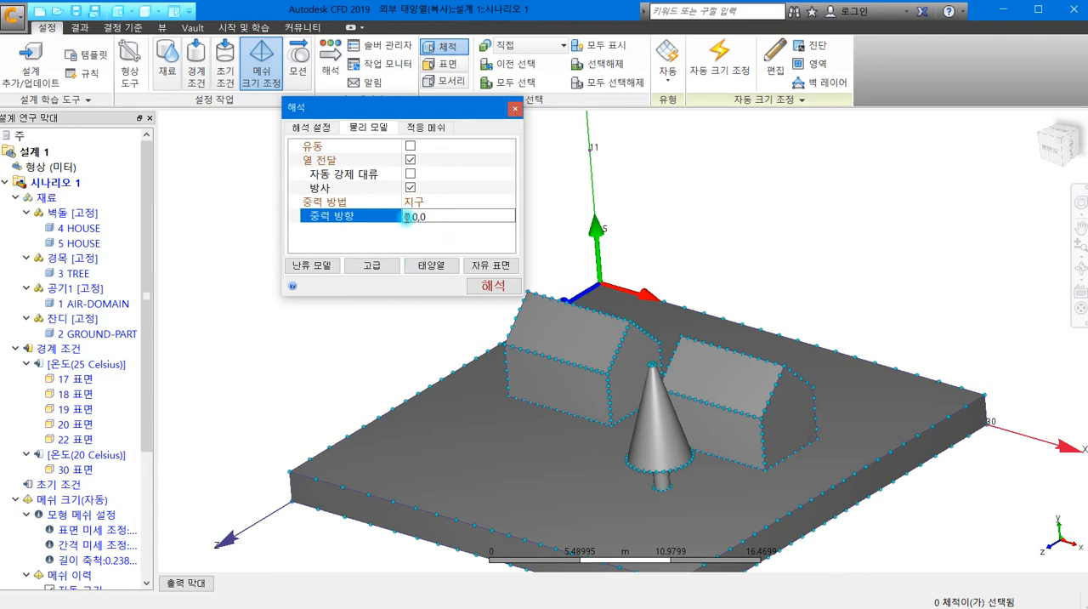
{"action": "left_click", "coordinate": [411, 217]}
{"action": "left_click", "coordinate": [411, 218]}
{"action": "left_click", "coordinate": [428, 264]}
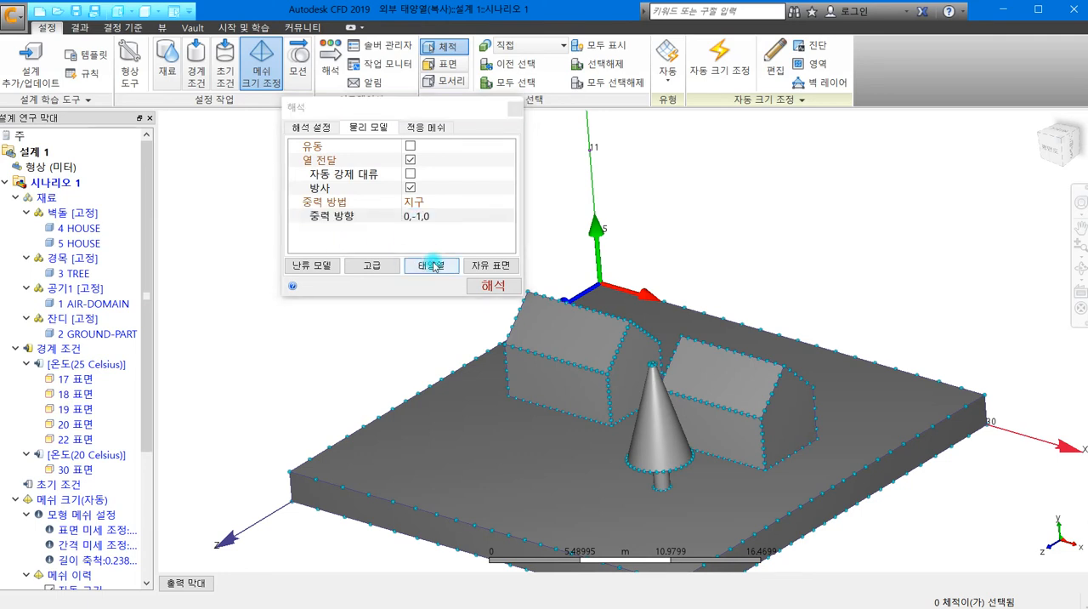
- Open the solar heating (태양열) settings, enable solar heating, and move the dialog lower over the model
{"action": "left_click", "coordinate": [434, 267]}
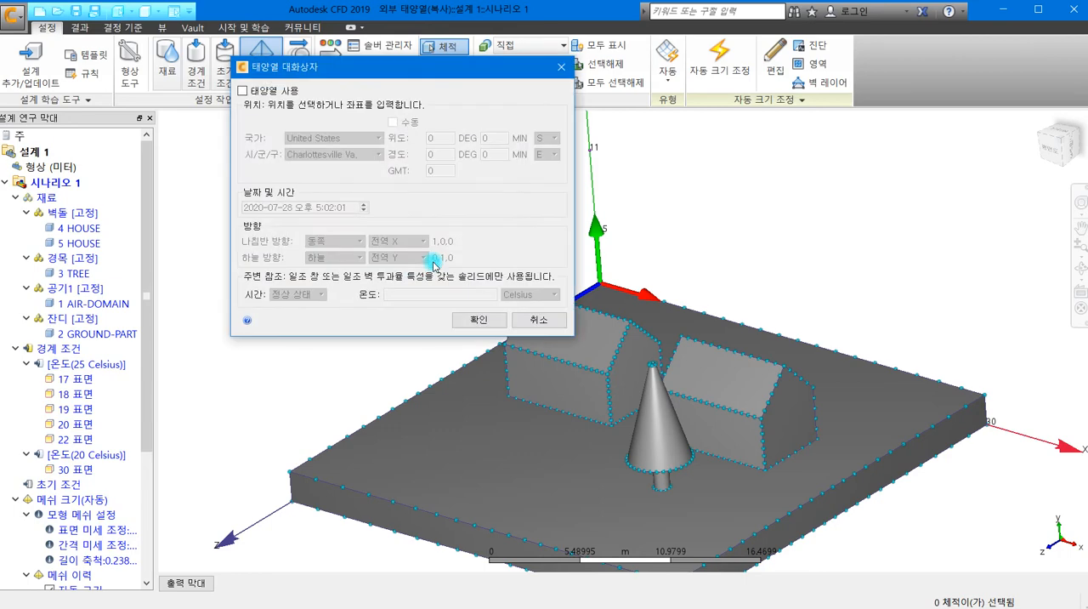
{"action": "left_click", "coordinate": [243, 90]}
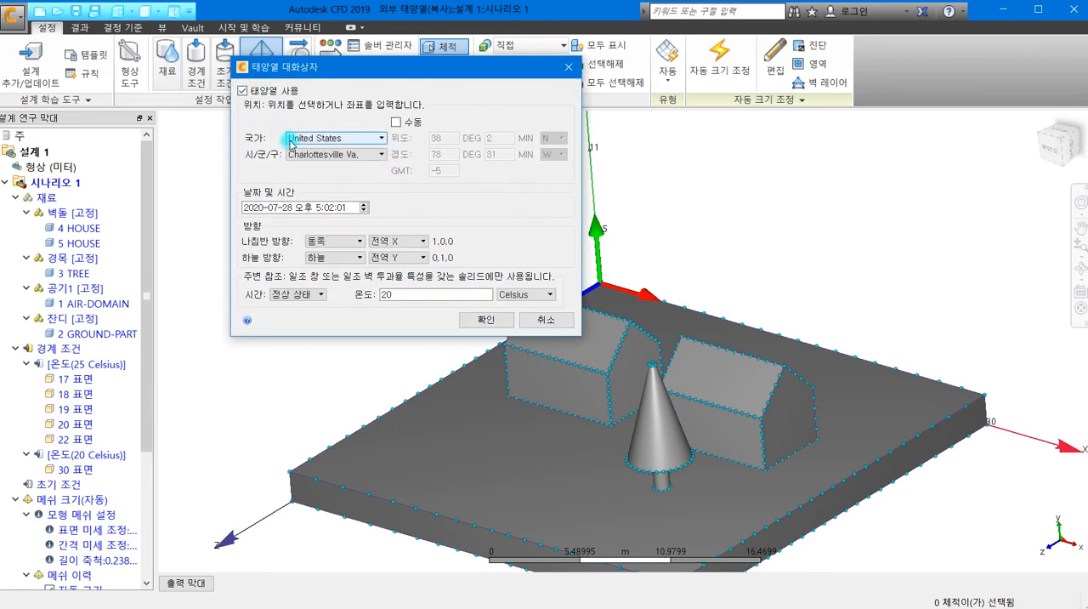
{"action": "left_click_drag", "start_coordinate": [396, 67], "coordinate": [381, 148]}
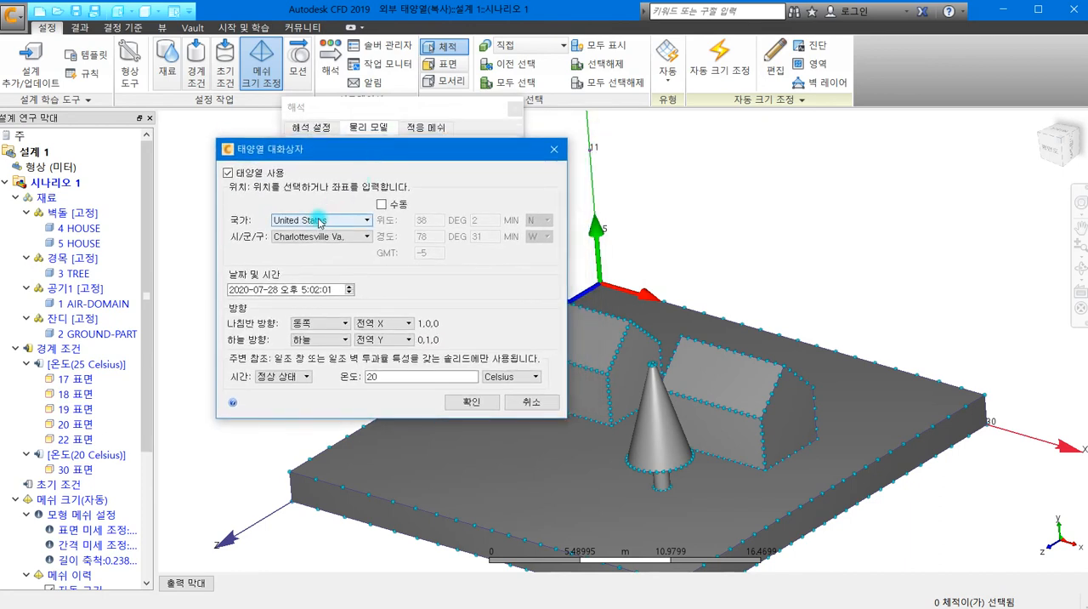
- Set the solar heating location to country South Korea and city Seoul
{"action": "left_click", "coordinate": [368, 222]}
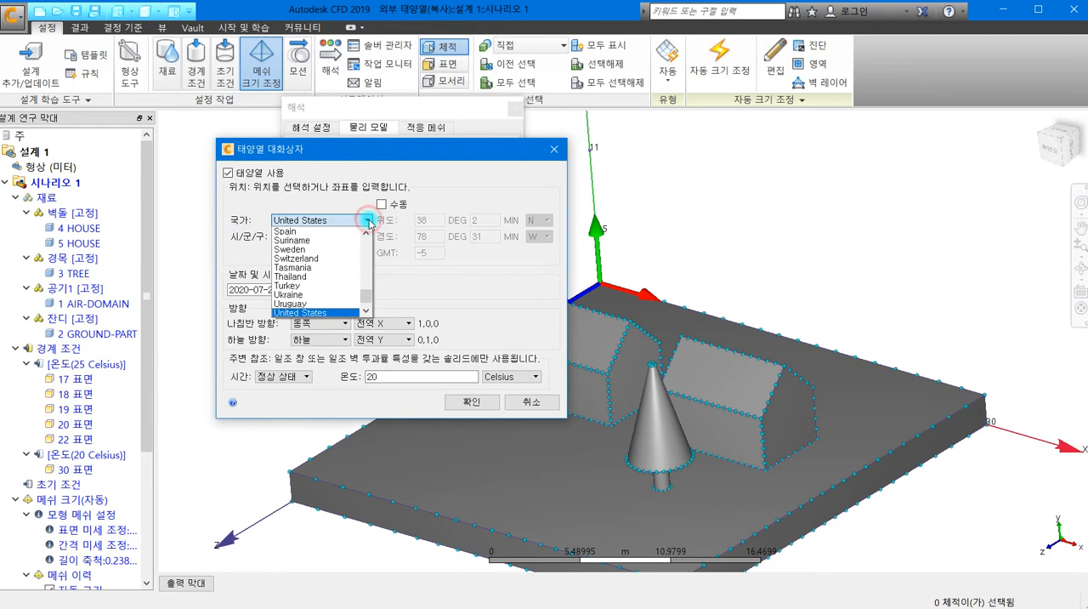
{"action": "scroll", "coordinate": [352, 255], "scroll_direction": "up", "scroll_amount": 15}
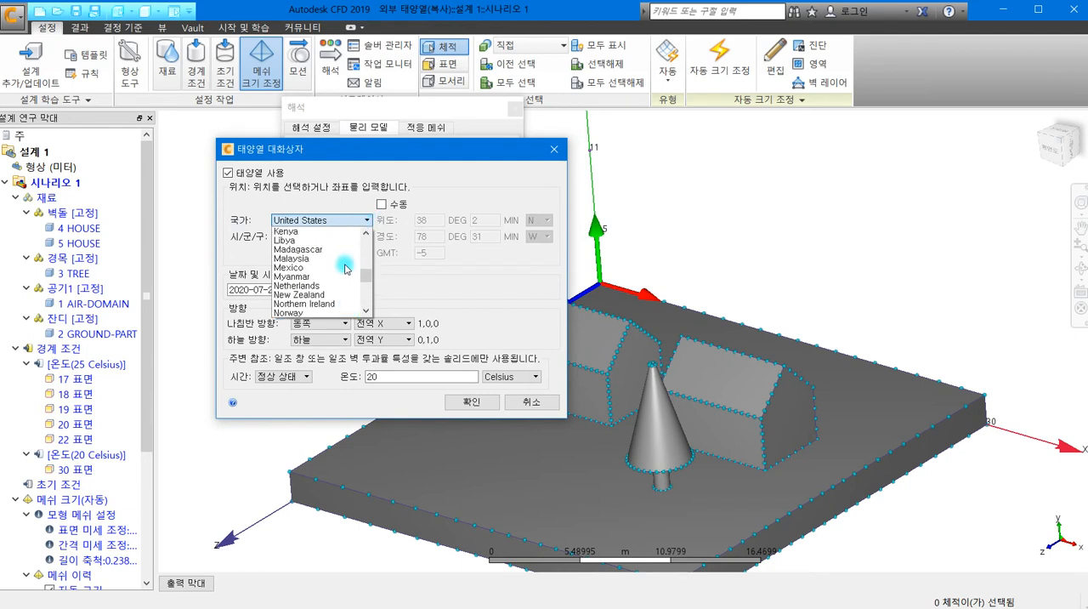
{"action": "scroll", "coordinate": [346, 272], "scroll_direction": "up", "scroll_amount": 3}
{"action": "scroll", "coordinate": [346, 272], "scroll_direction": "down", "scroll_amount": 6}
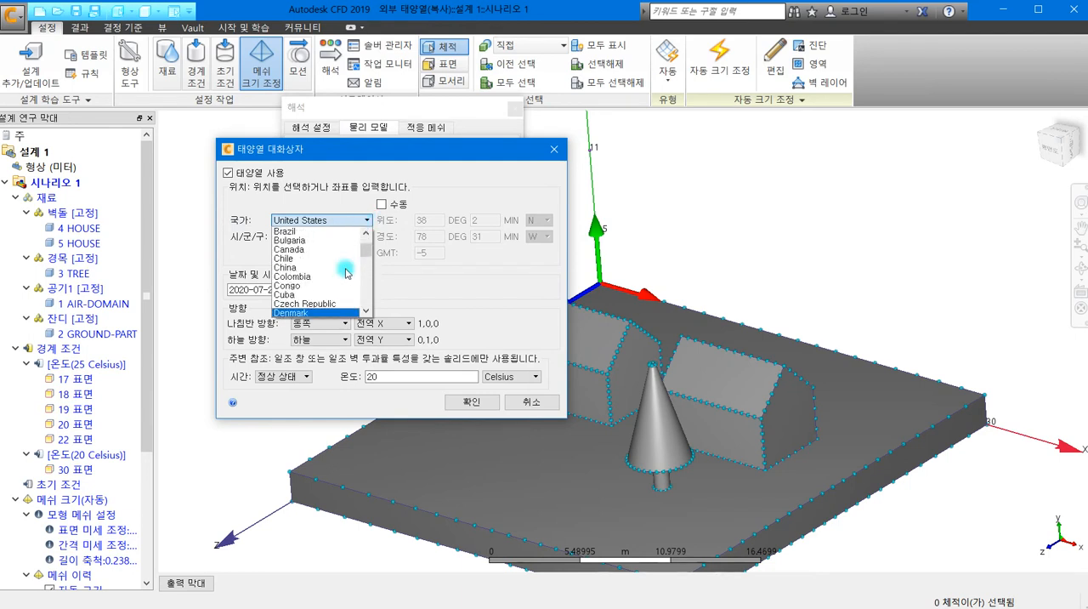
{"action": "scroll", "coordinate": [346, 272], "scroll_direction": "up", "scroll_amount": 4}
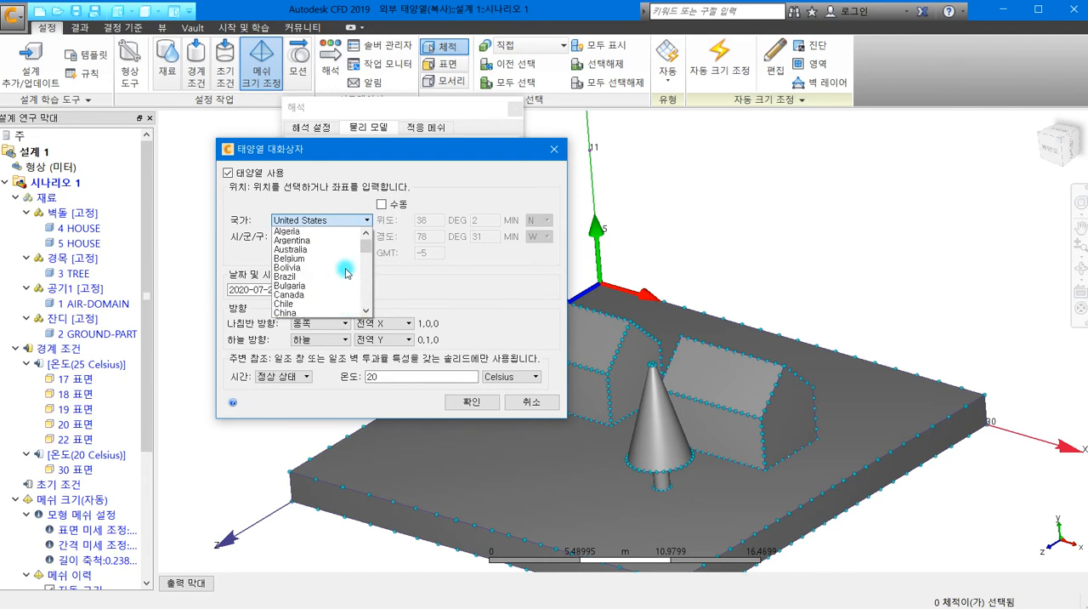
{"action": "scroll", "coordinate": [346, 272], "scroll_direction": "down", "scroll_amount": 20}
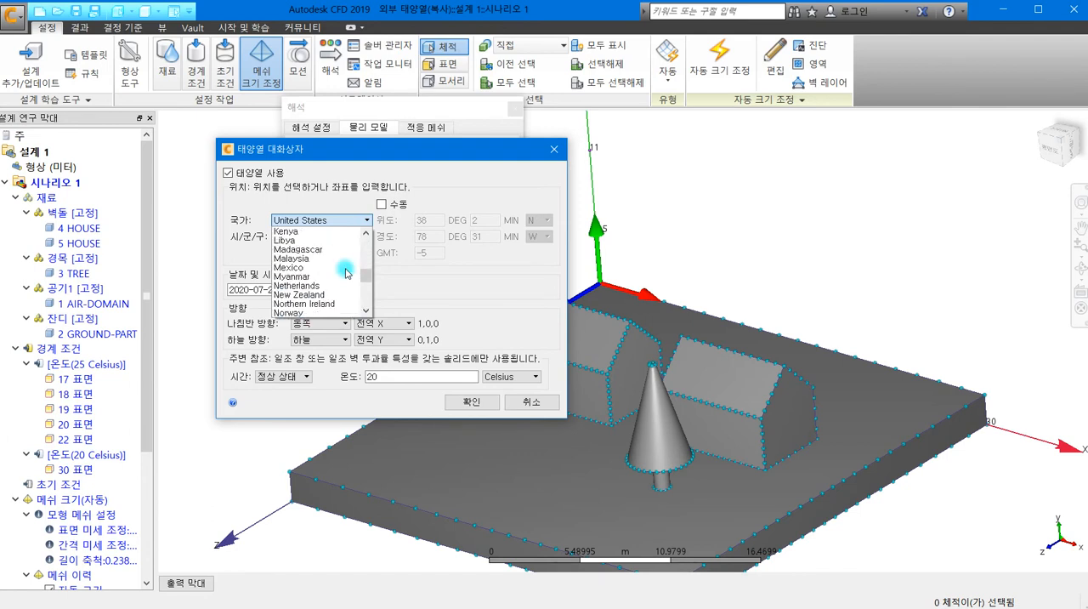
{"action": "scroll", "coordinate": [346, 272], "scroll_direction": "down", "scroll_amount": 2}
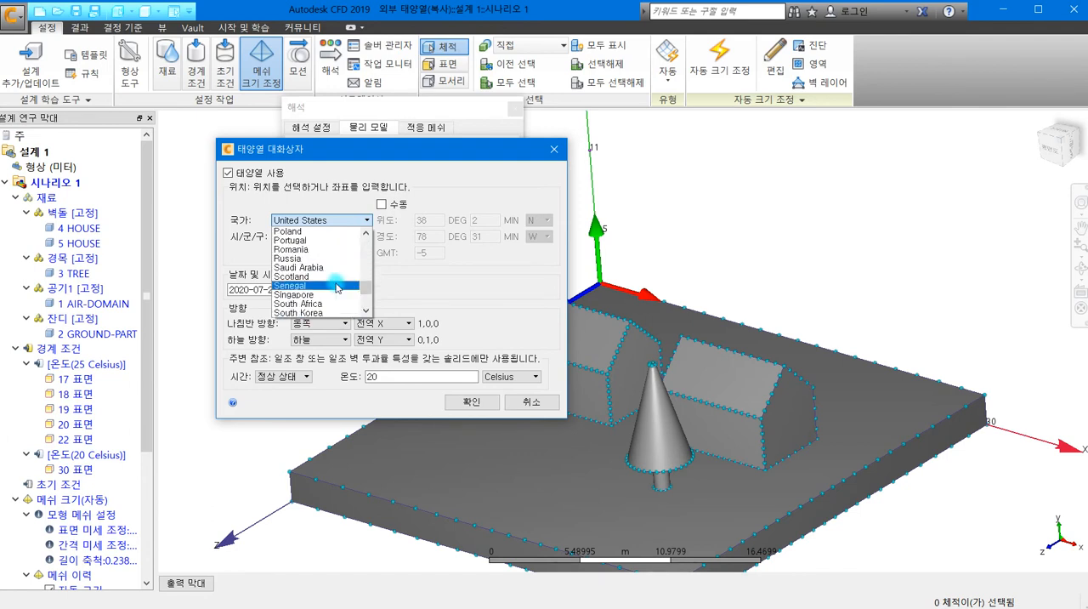
{"action": "left_click", "coordinate": [309, 314]}
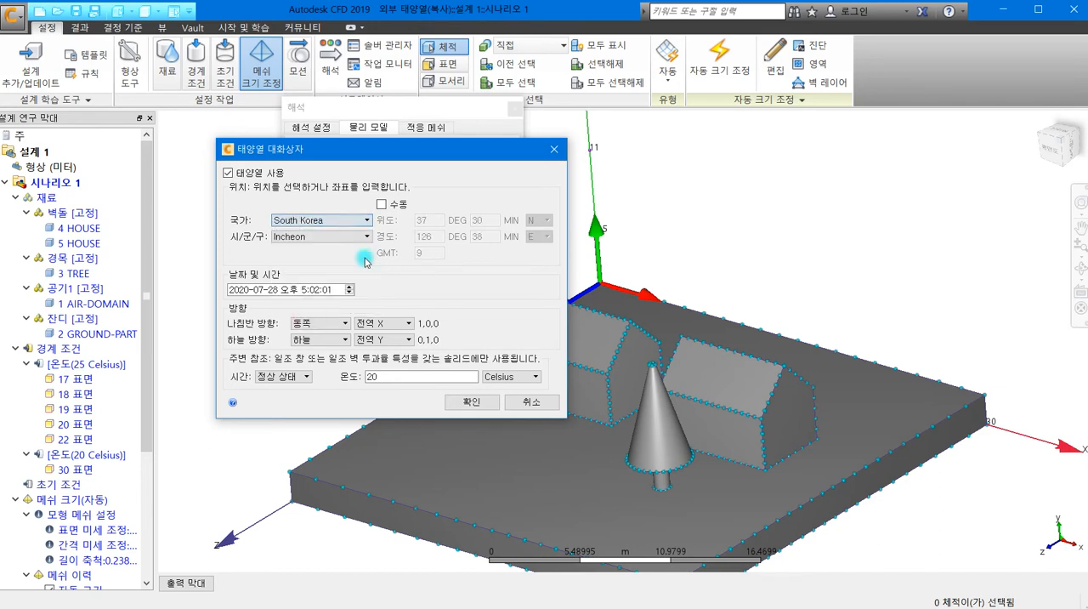
{"action": "left_click", "coordinate": [352, 236]}
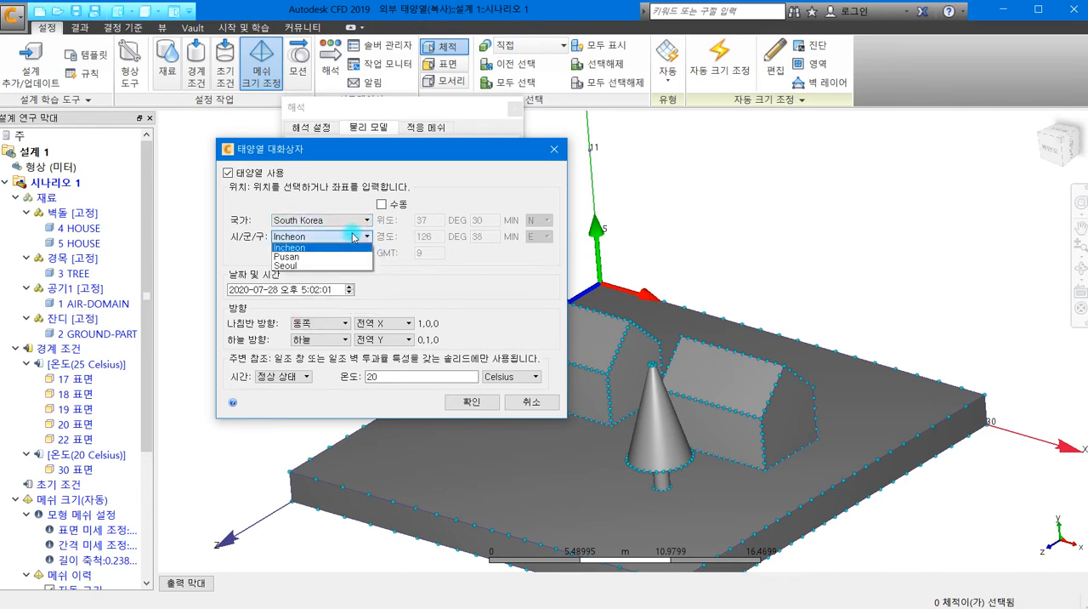
{"action": "left_click", "coordinate": [308, 265]}
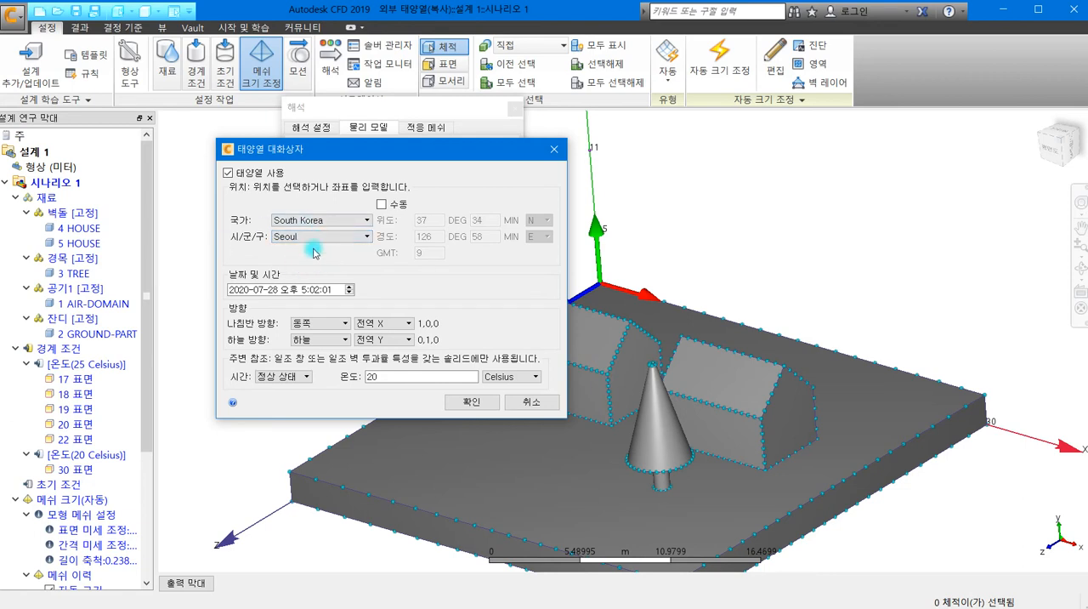
- Set the solar heating date to 2017-07-28 and the time to 오후 9:02:02
{"action": "left_click", "coordinate": [255, 287]}
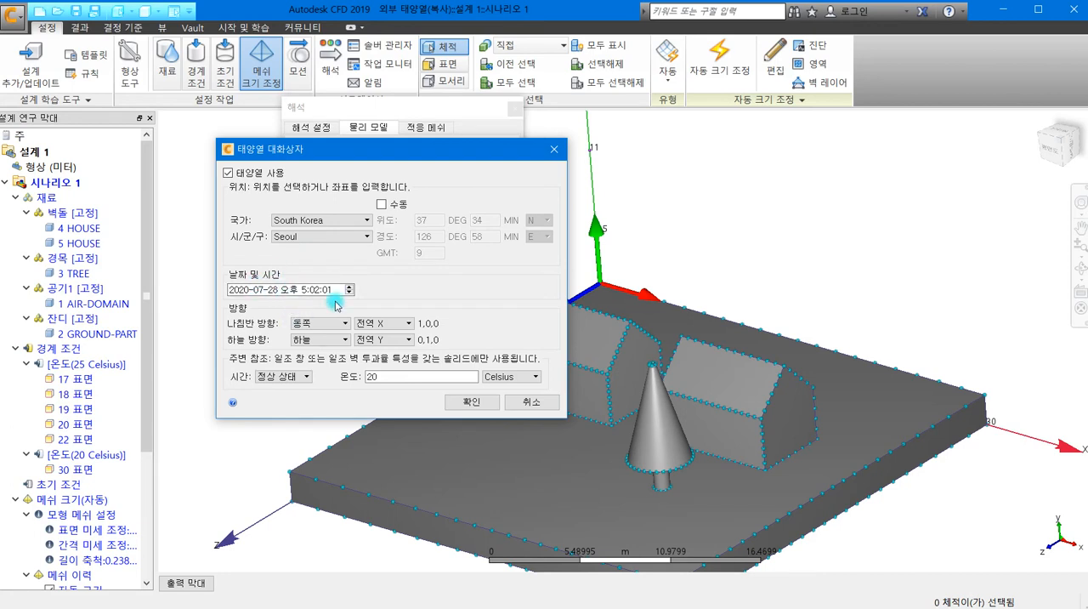
{"action": "left_click", "coordinate": [242, 289]}
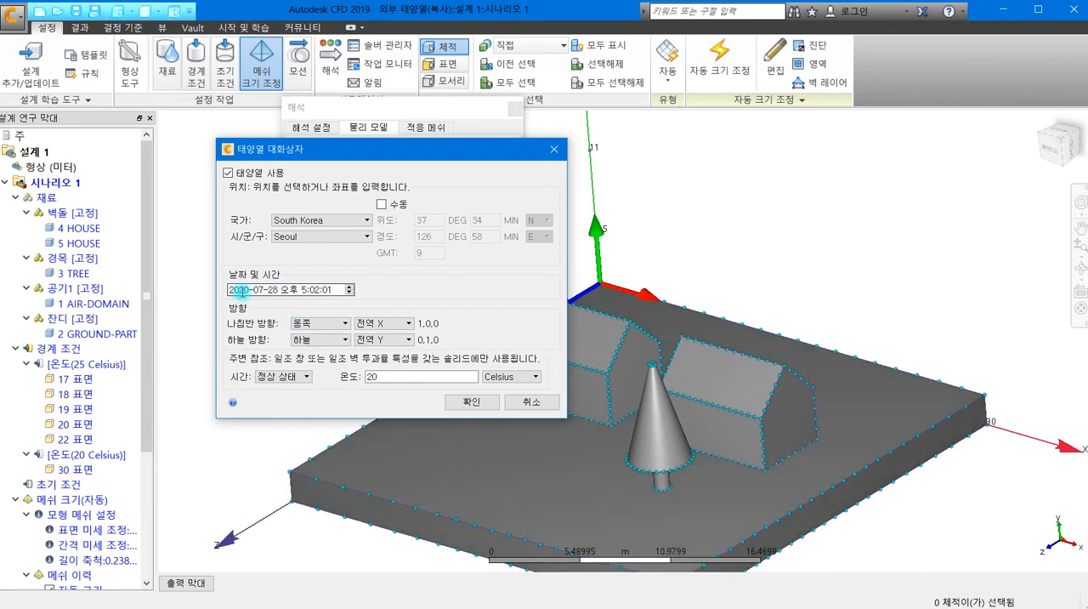
{"action": "left_click", "coordinate": [272, 289]}
{"action": "left_click", "coordinate": [348, 293]}
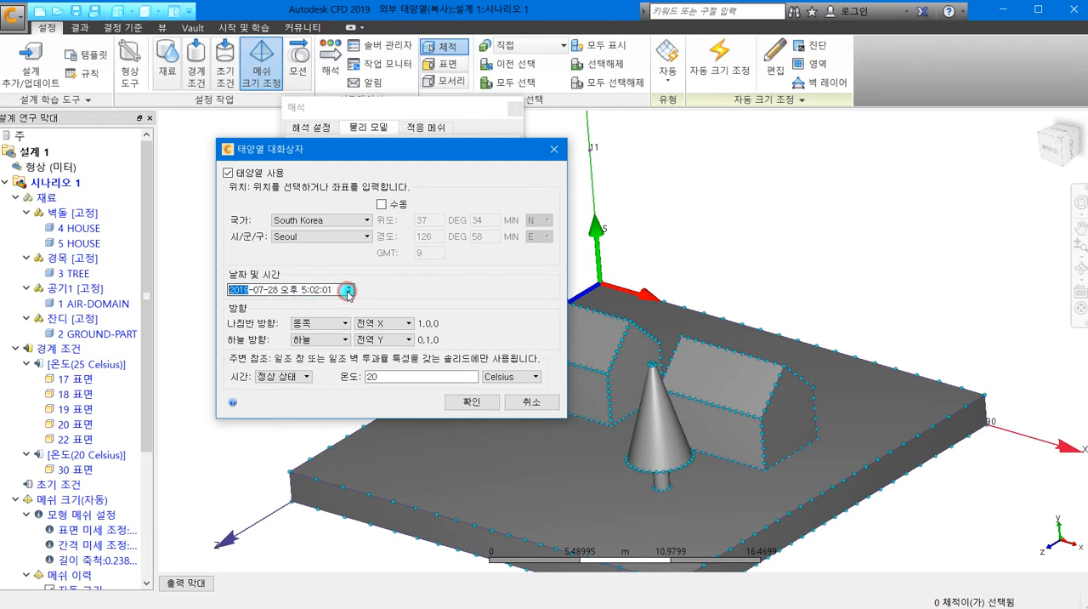
{"action": "left_click", "coordinate": [342, 290]}
{"action": "left_click", "coordinate": [349, 287]}
{"action": "left_click", "coordinate": [300, 290]}
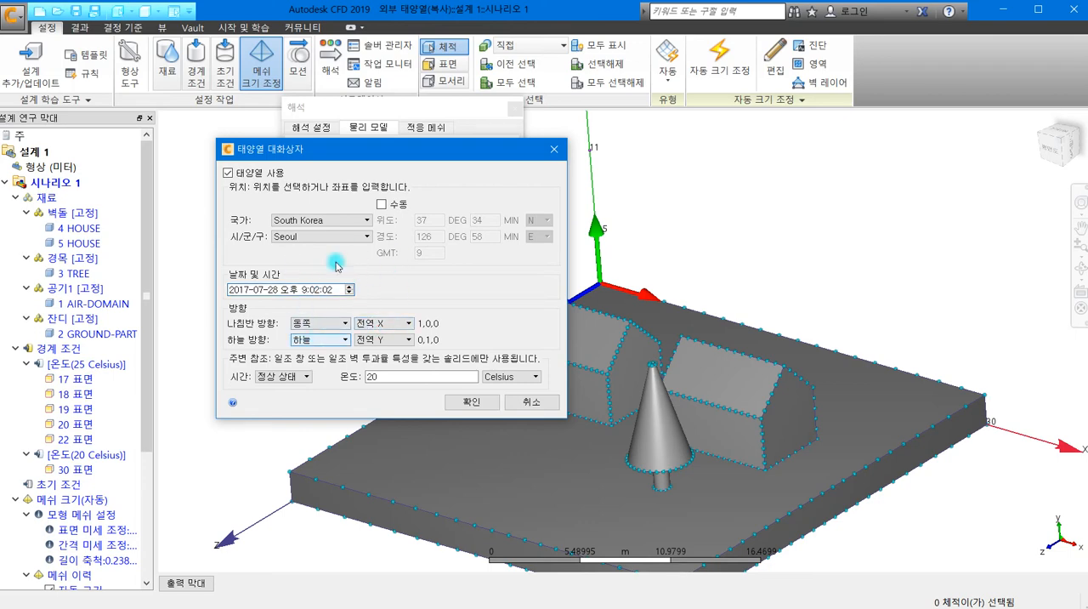
- Move the solar heating dialog clear of the houses and tree and change the time to 오전 9:02:02
{"action": "left_click_drag", "start_coordinate": [382, 156], "coordinate": [597, 82]}
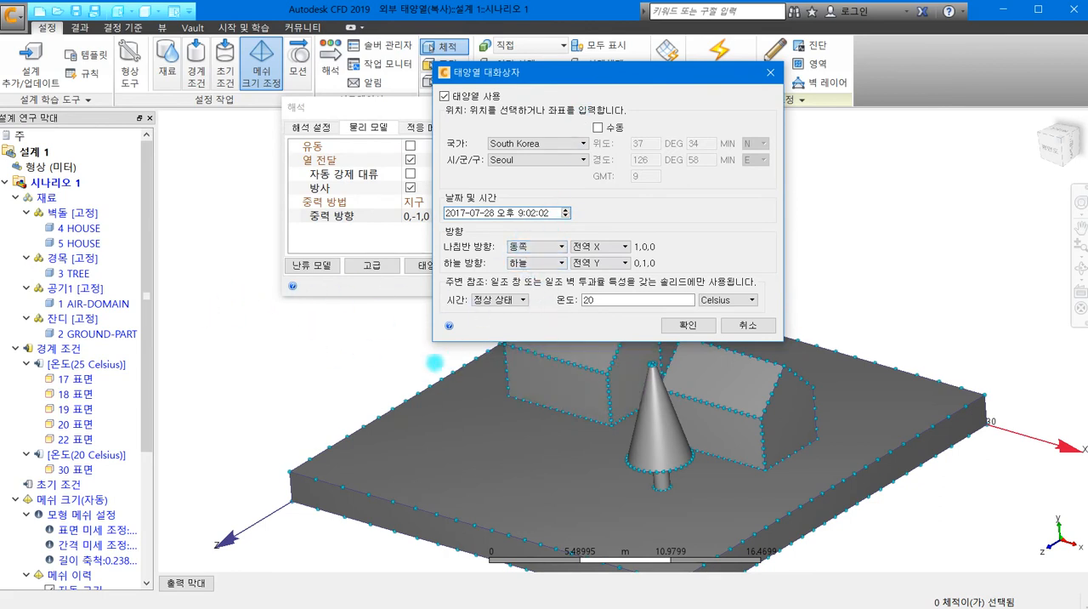
{"action": "scroll", "coordinate": [450, 417], "scroll_direction": "down", "scroll_amount": 3}
{"action": "middle_click_drag", "start_coordinate": [434, 432], "coordinate": [305, 418]}
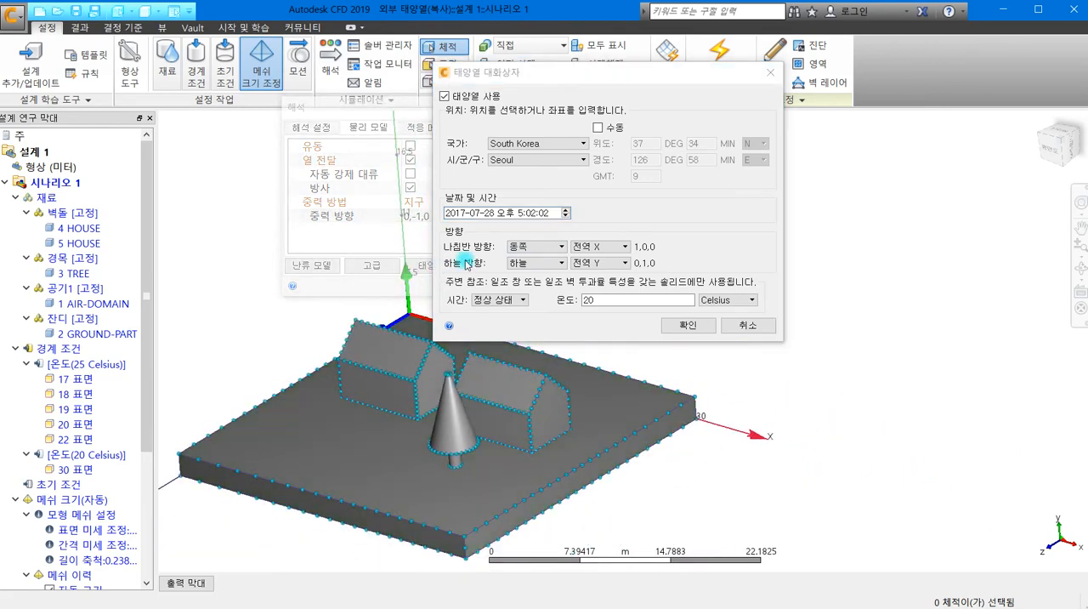
{"action": "middle_click_drag", "start_coordinate": [478, 371], "coordinate": [518, 503]}
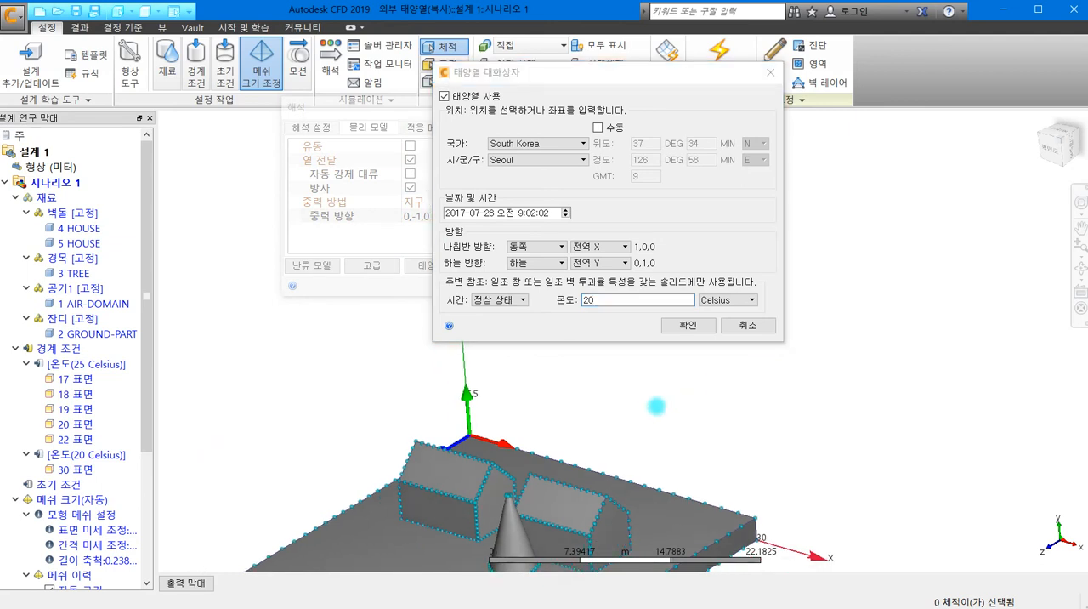
{"action": "middle_click_drag", "start_coordinate": [576, 426], "coordinate": [629, 362]}
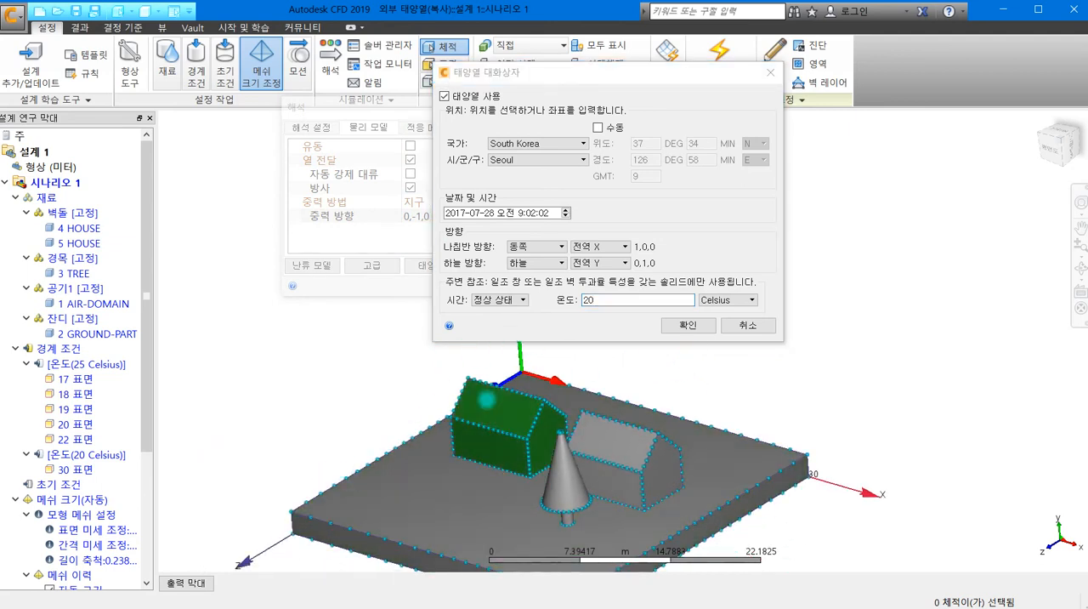
{"action": "left_click", "coordinate": [625, 248]}
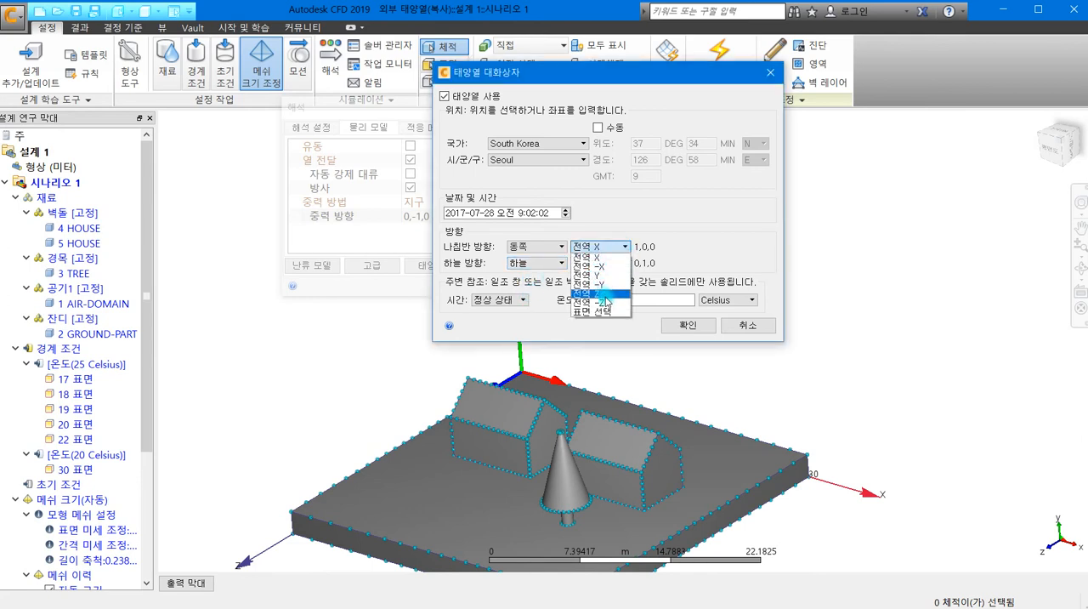
{"action": "left_click", "coordinate": [681, 244]}
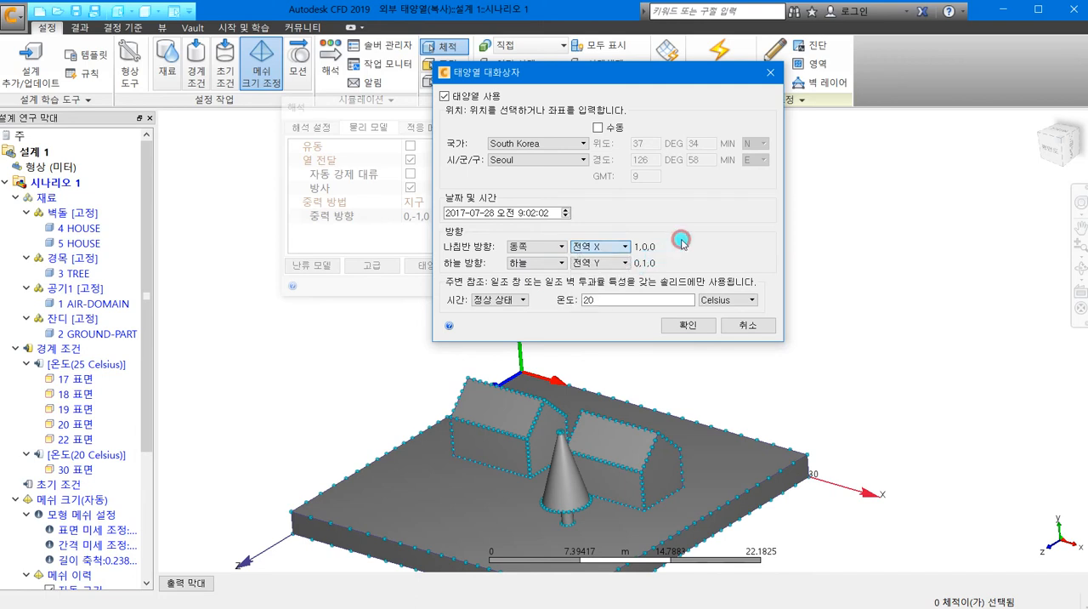
{"action": "left_click", "coordinate": [626, 246]}
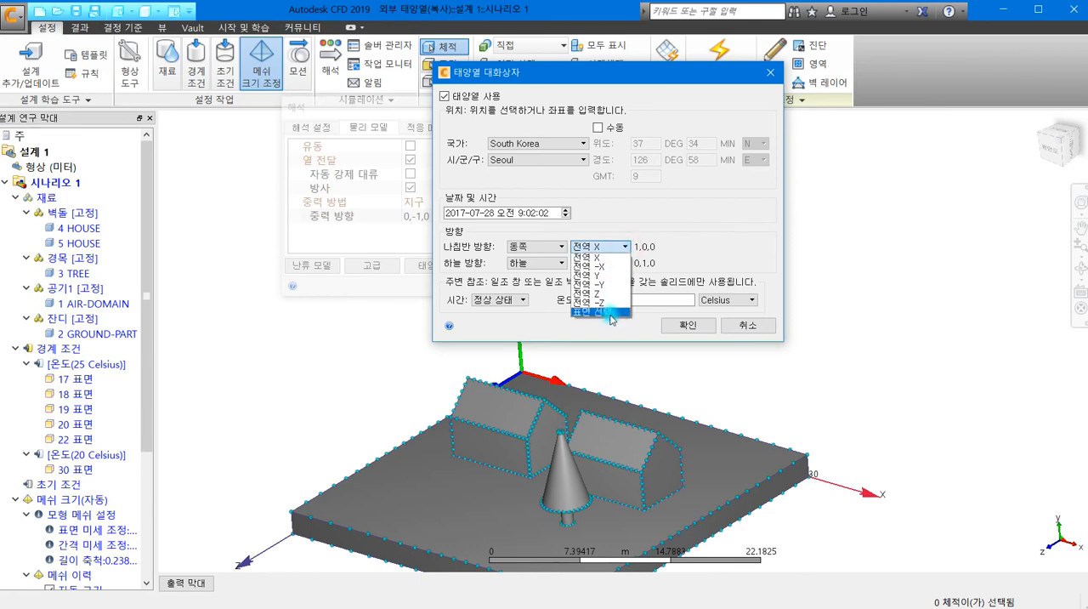
{"action": "left_click", "coordinate": [706, 225]}
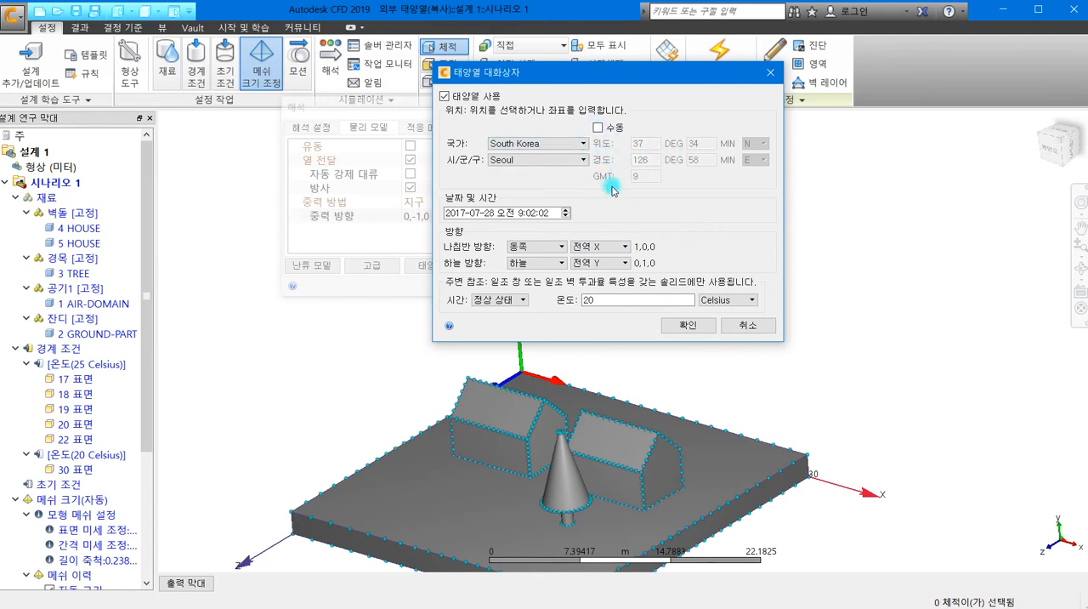
- Try Poland as the country of the solar heating location and restore it to South Korea, Seoul
{"action": "left_click", "coordinate": [598, 127]}
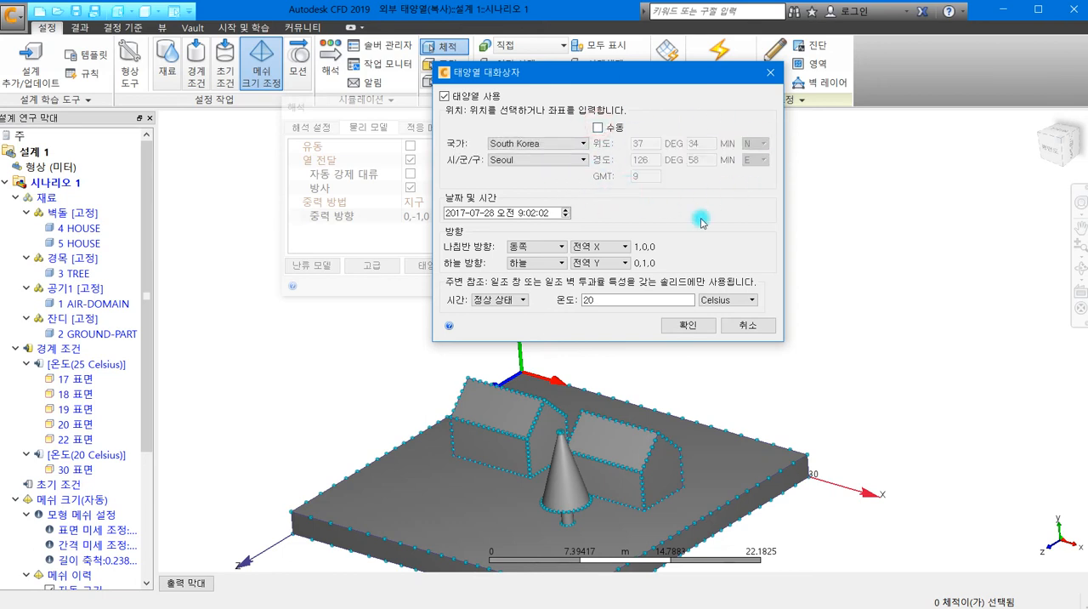
{"action": "left_click", "coordinate": [583, 145]}
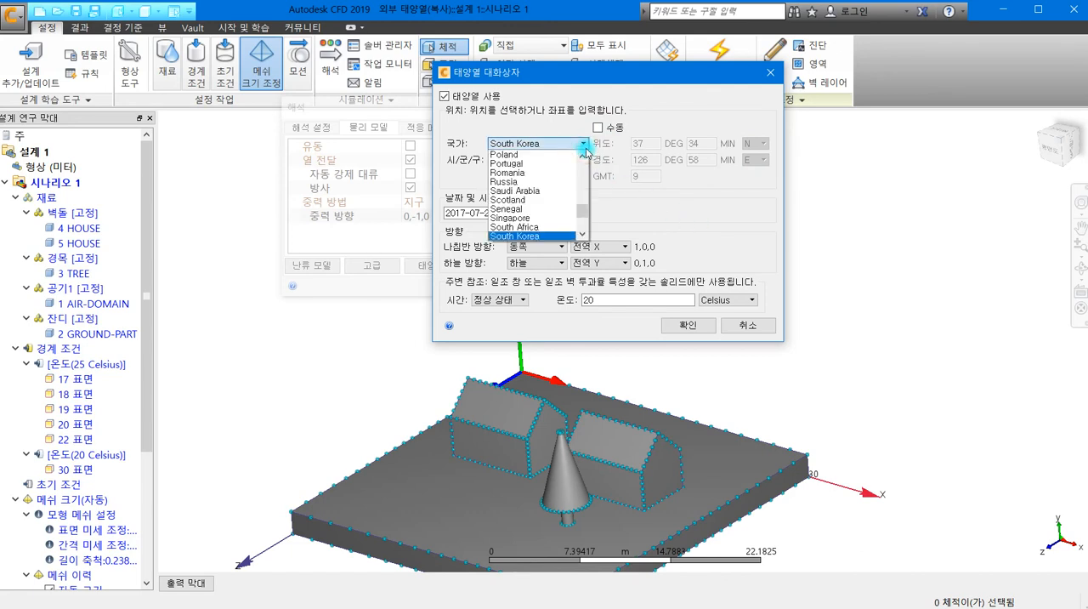
{"action": "left_click", "coordinate": [510, 154]}
{"action": "left_click", "coordinate": [640, 143]}
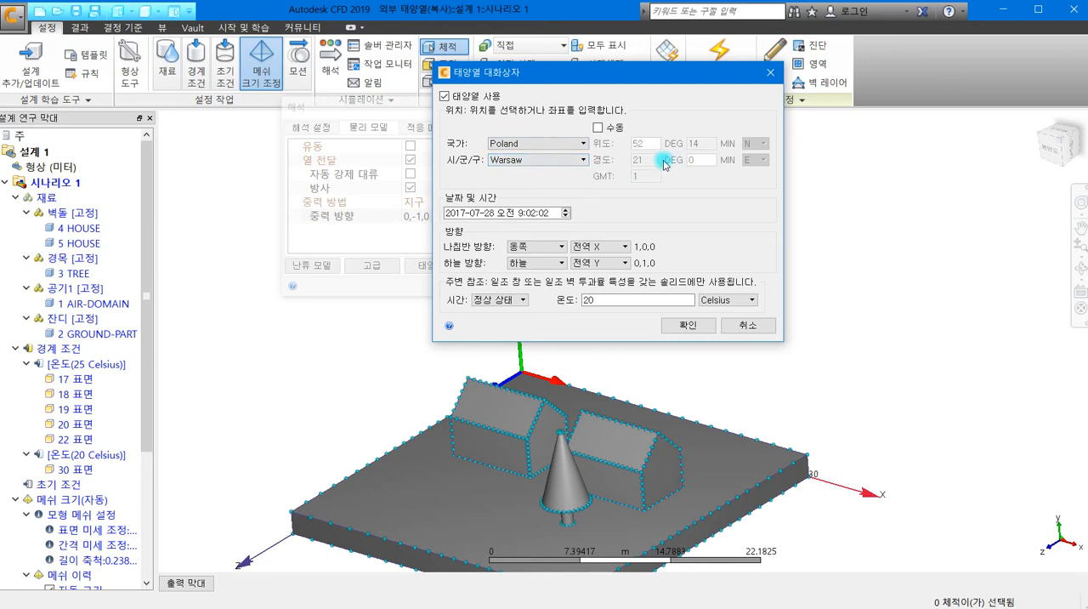
{"action": "left_click", "coordinate": [570, 143]}
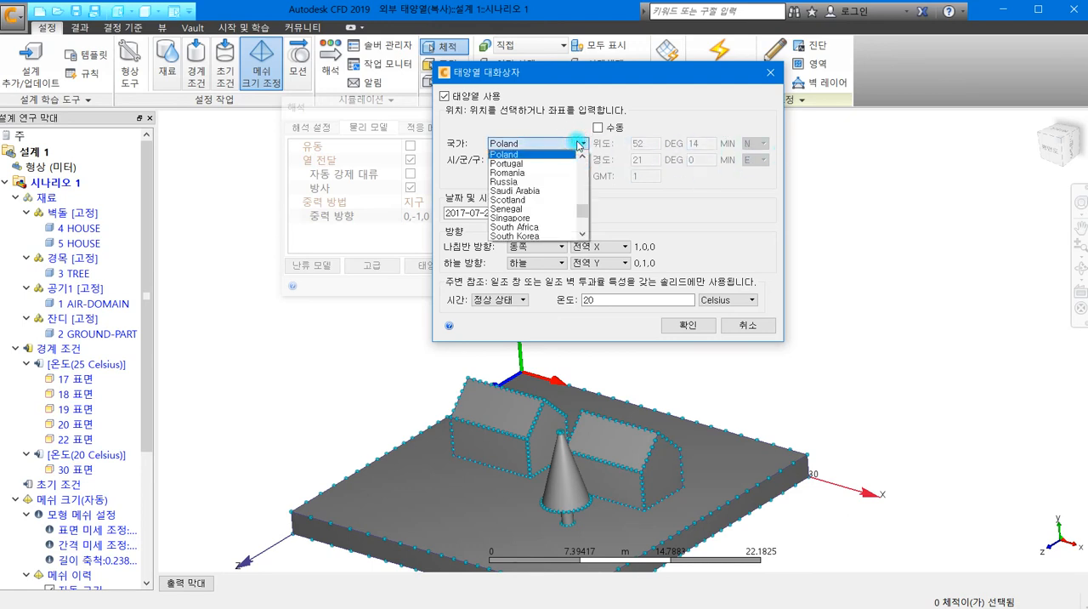
{"action": "left_click", "coordinate": [548, 235]}
{"action": "left_click", "coordinate": [572, 162]}
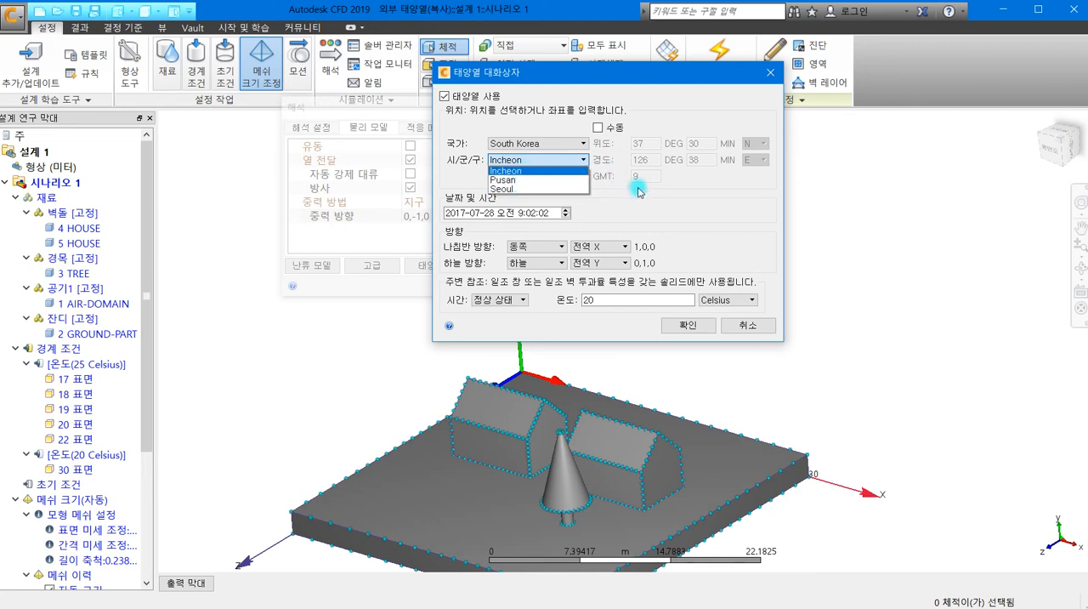
{"action": "left_click", "coordinate": [516, 189]}
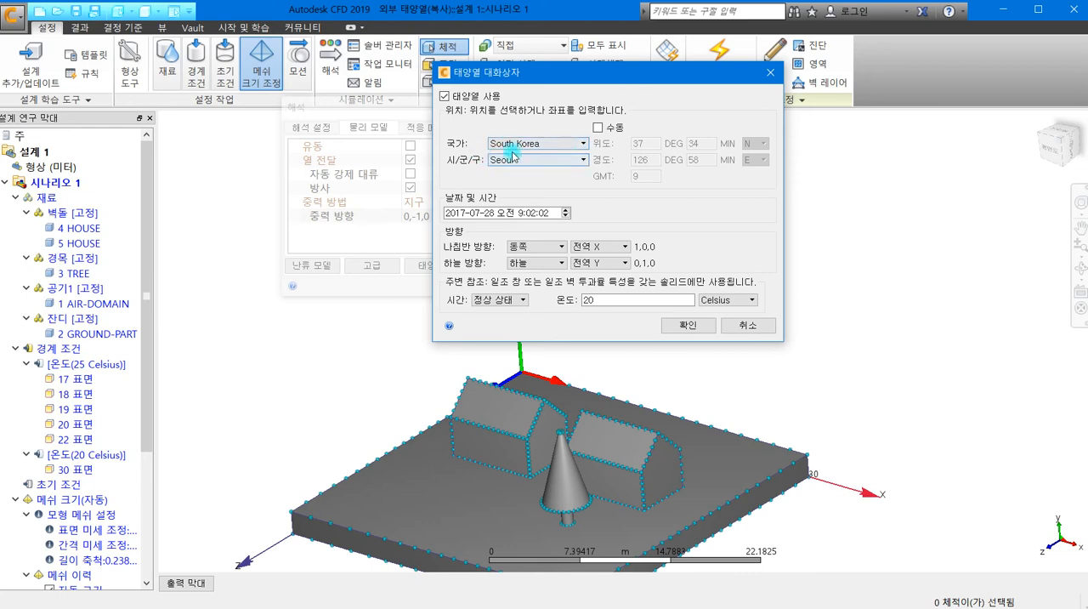
- Try China as the country of the solar heating location and view its available cities
{"action": "left_click", "coordinate": [561, 159]}
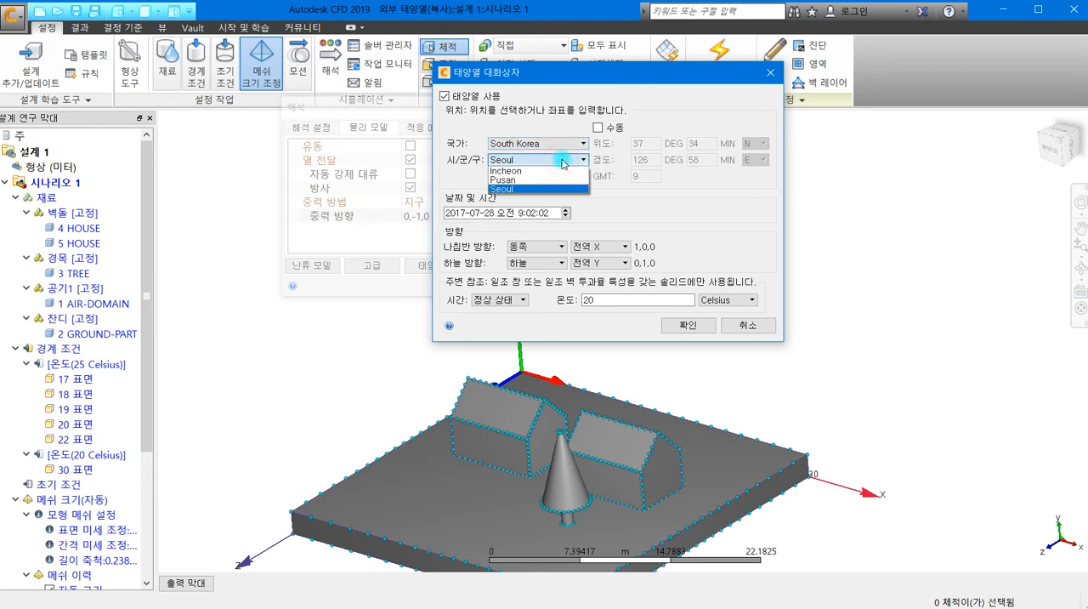
{"action": "left_click", "coordinate": [573, 144]}
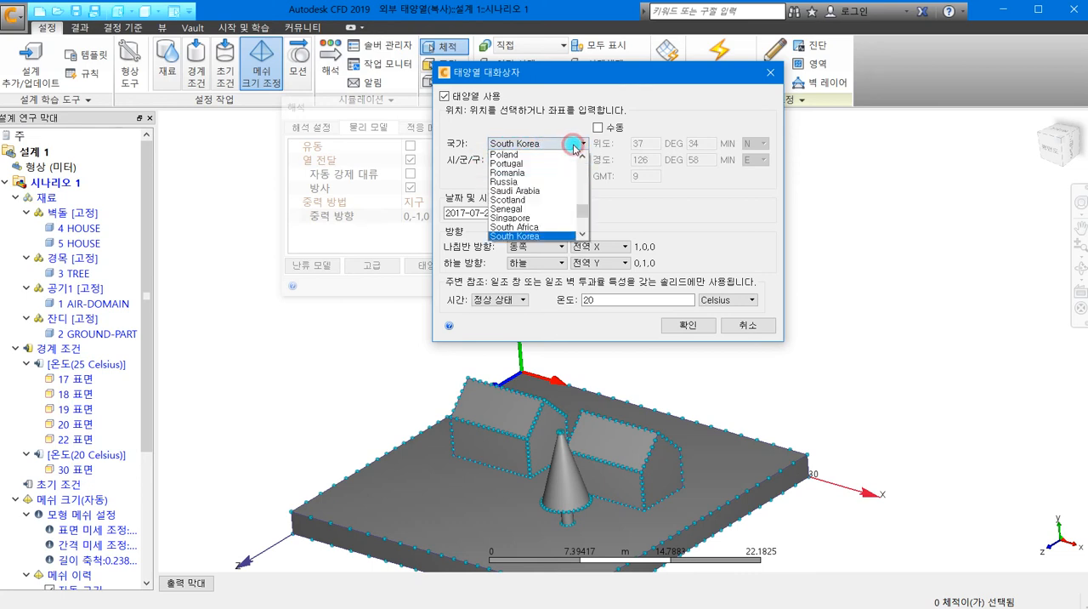
{"action": "scroll", "coordinate": [551, 189], "scroll_direction": "up", "scroll_amount": 10}
{"action": "scroll", "coordinate": [551, 188], "scroll_direction": "up", "scroll_amount": 8}
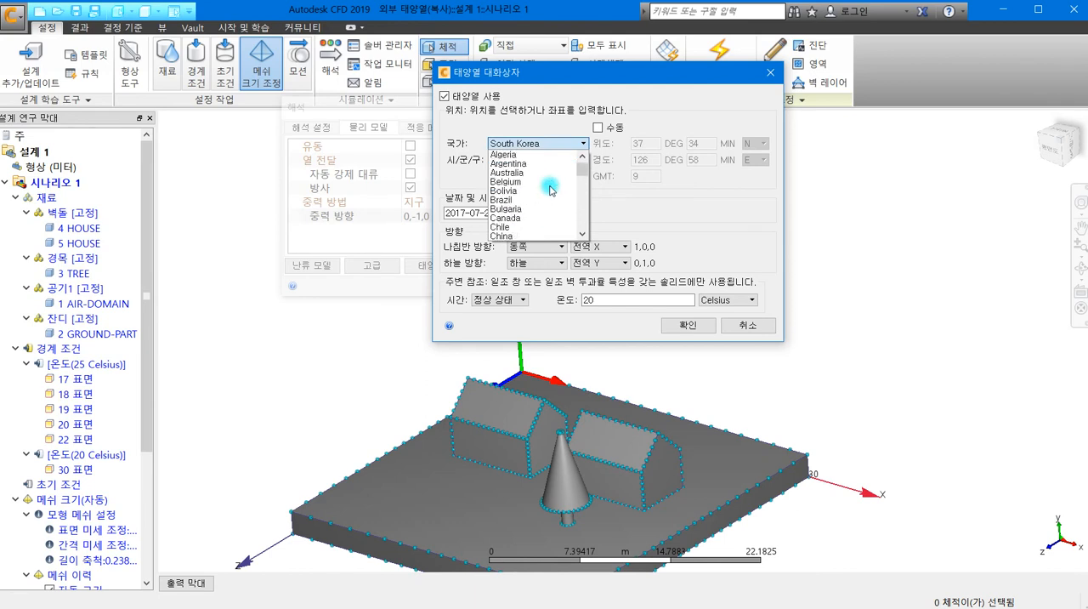
{"action": "scroll", "coordinate": [527, 208], "scroll_direction": "down", "scroll_amount": 3}
{"action": "scroll", "coordinate": [525, 216], "scroll_direction": "up", "scroll_amount": 3}
{"action": "left_click", "coordinate": [525, 236]}
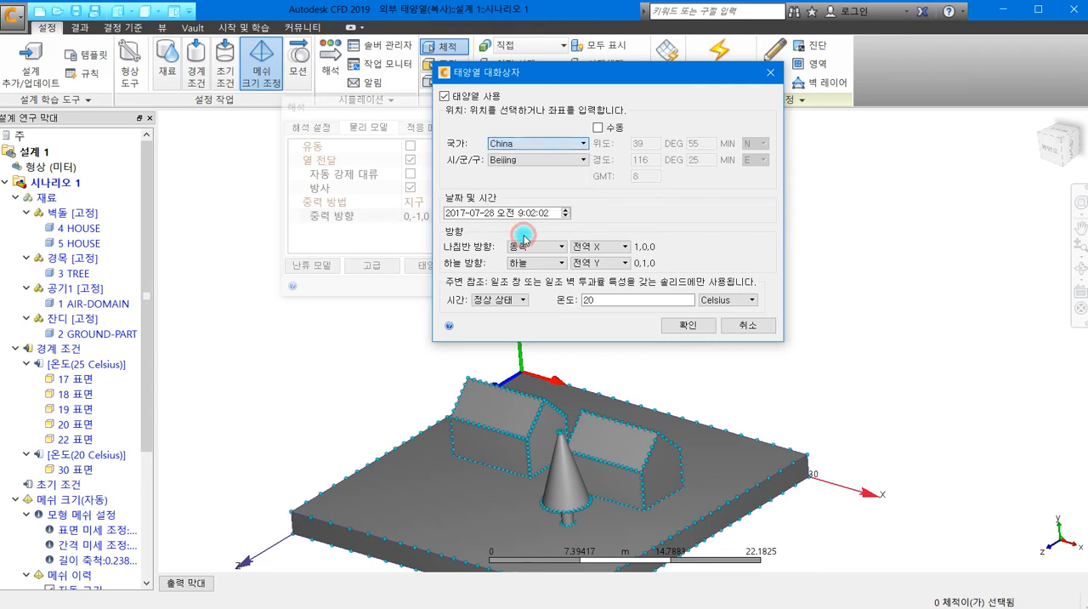
{"action": "left_click", "coordinate": [552, 160]}
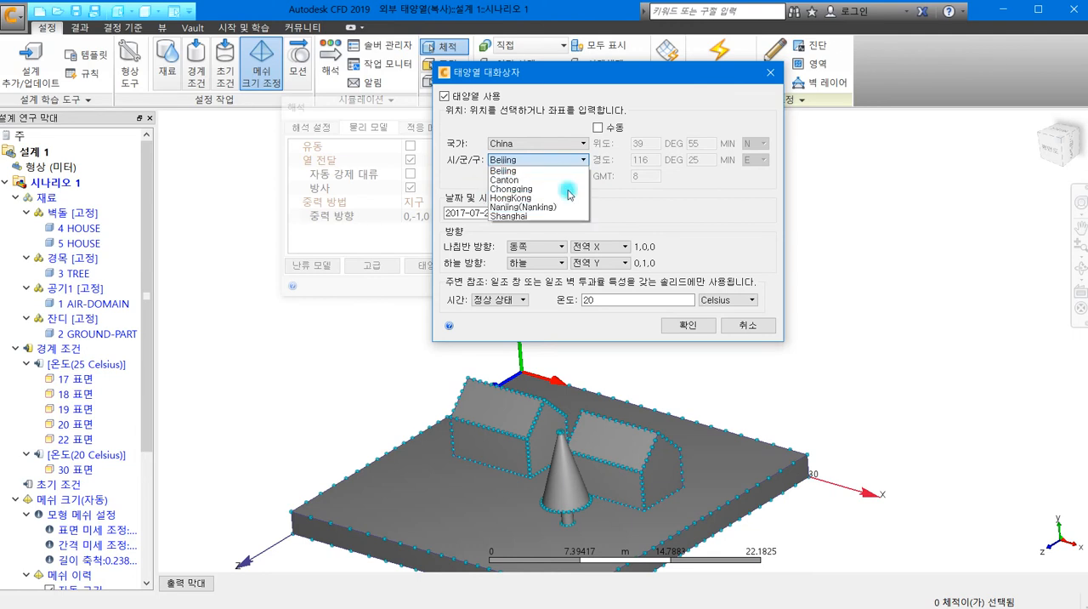
- Try United States as the country of the solar heating location and browse its available cities
{"action": "left_click", "coordinate": [561, 144]}
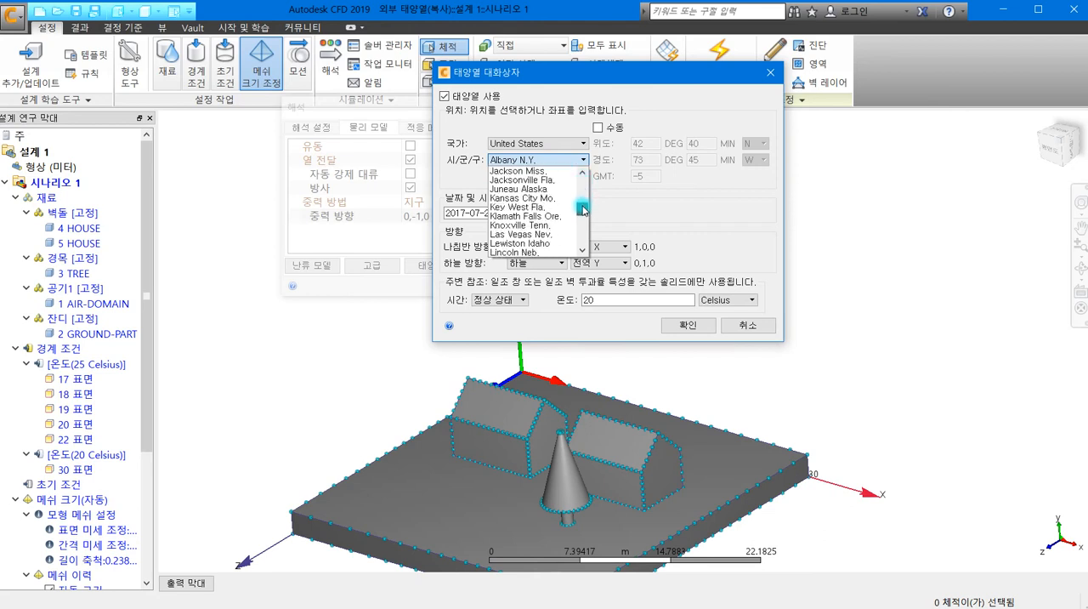
{"action": "left_click_drag", "start_coordinate": [585, 252], "coordinate": [585, 224]}
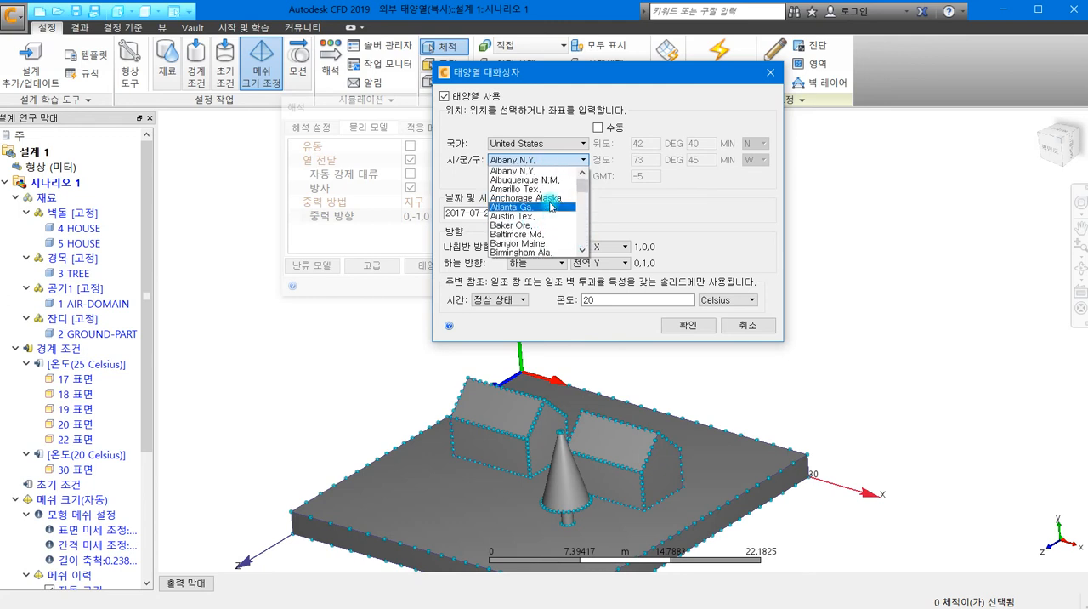
{"action": "left_click", "coordinate": [650, 214]}
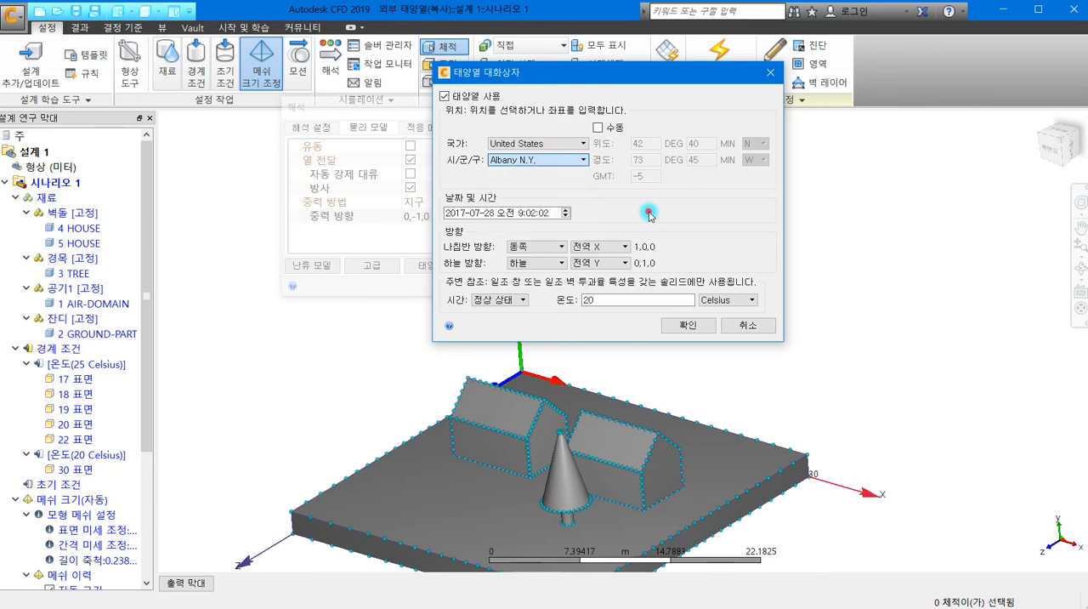
- Set the solar heating location back to country South Korea and city Seoul
{"action": "left_click", "coordinate": [582, 143]}
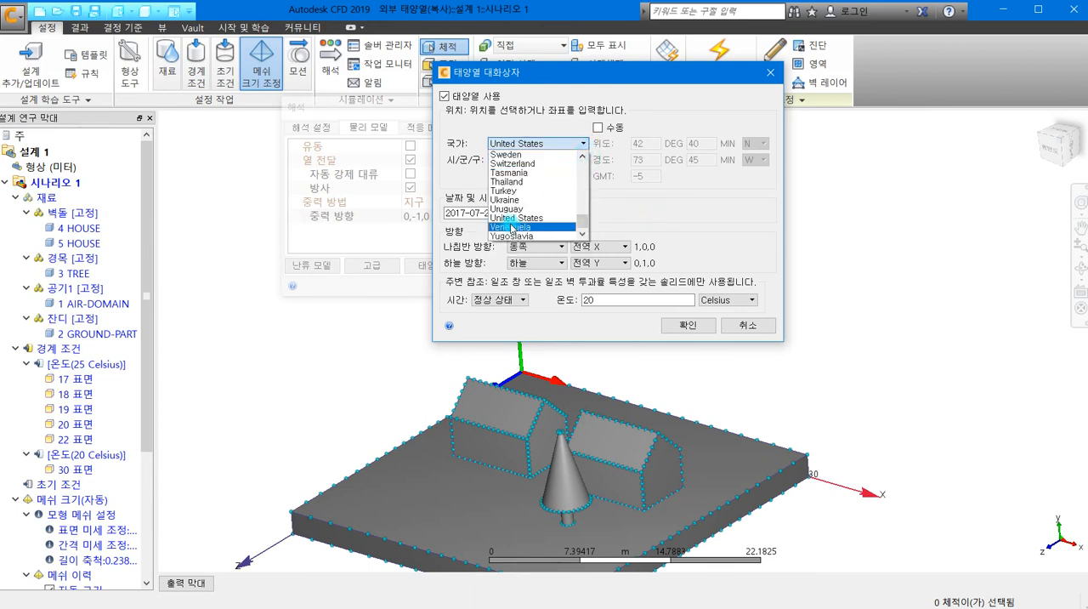
{"action": "scroll", "coordinate": [518, 224], "scroll_direction": "up", "scroll_amount": 5}
{"action": "scroll", "coordinate": [527, 224], "scroll_direction": "down", "scroll_amount": 3}
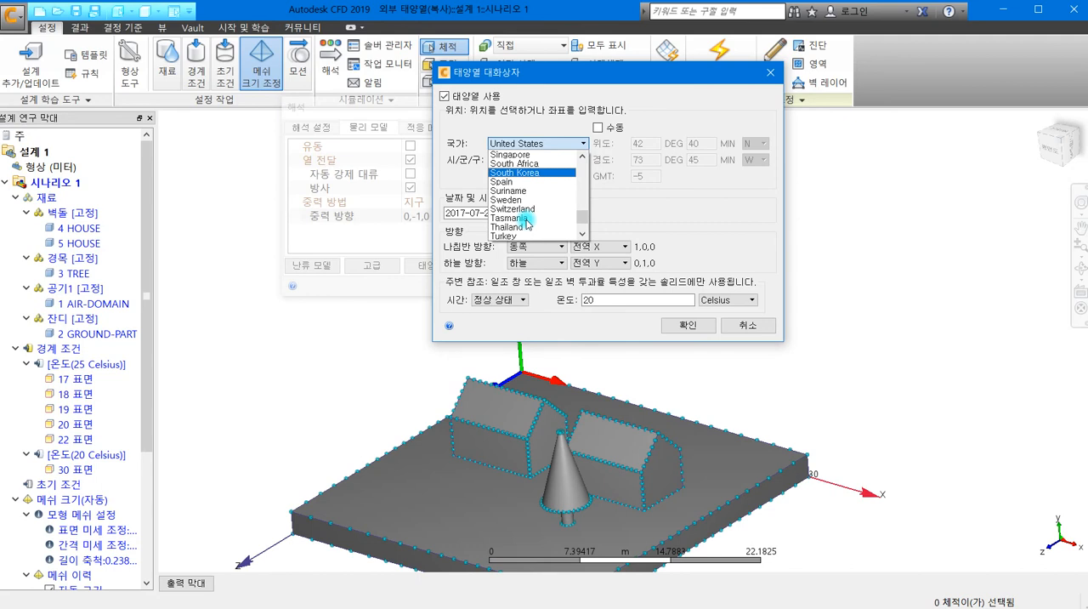
{"action": "scroll", "coordinate": [528, 223], "scroll_direction": "down", "scroll_amount": 2}
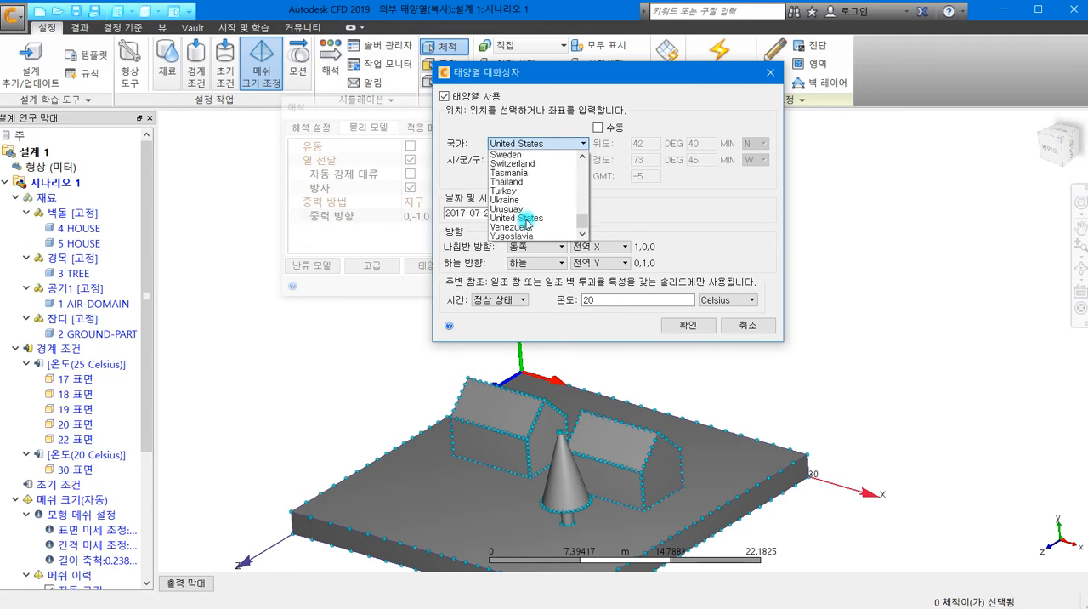
{"action": "scroll", "coordinate": [528, 223], "scroll_direction": "up", "scroll_amount": 10}
{"action": "scroll", "coordinate": [528, 222], "scroll_direction": "up", "scroll_amount": 9}
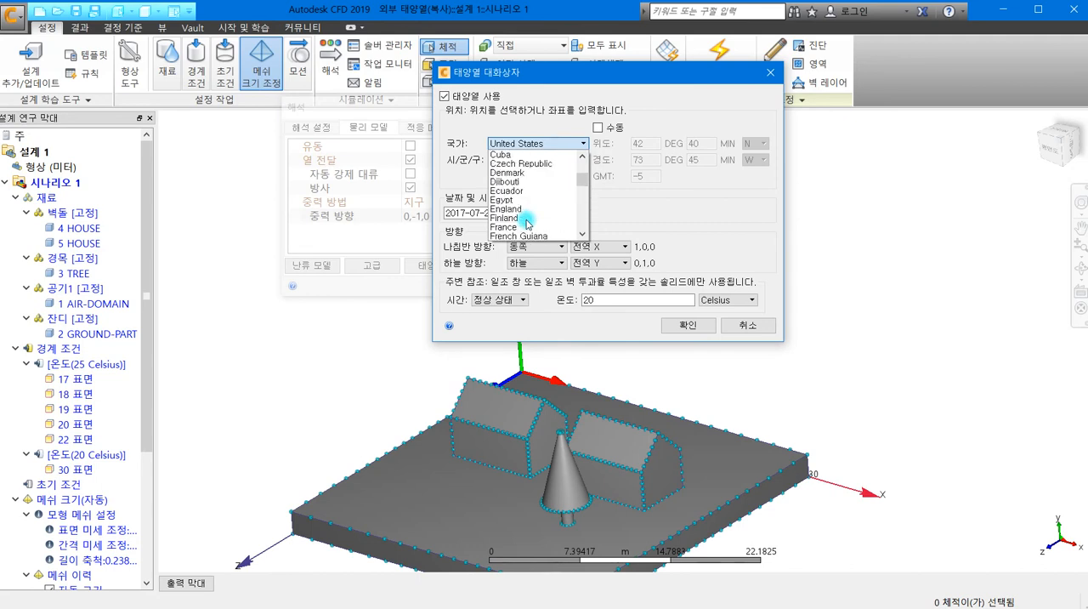
{"action": "scroll", "coordinate": [528, 223], "scroll_direction": "down", "scroll_amount": 10}
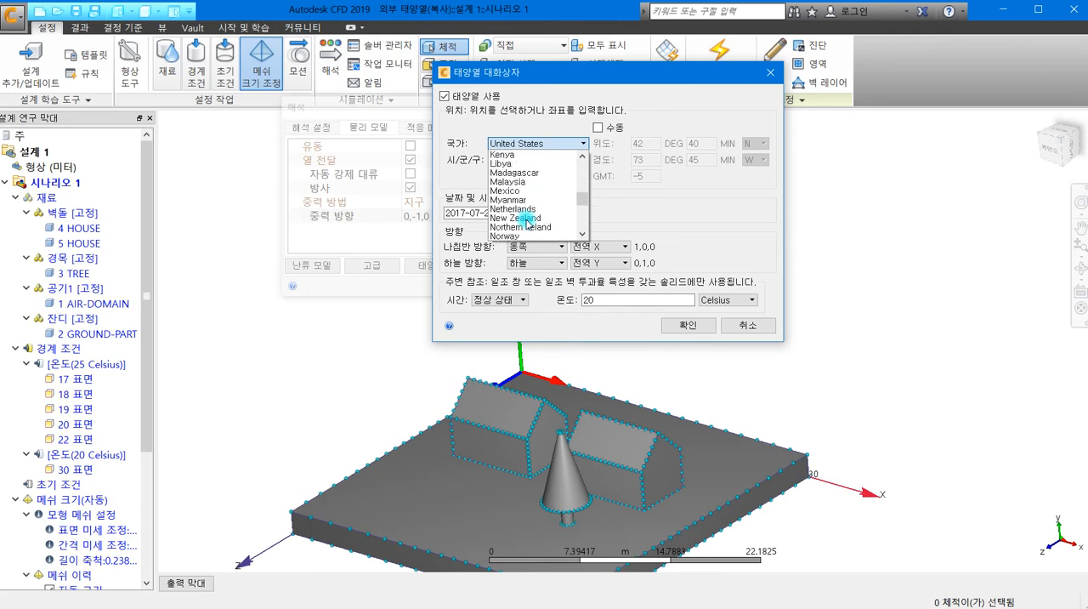
{"action": "scroll", "coordinate": [528, 223], "scroll_direction": "down", "scroll_amount": 7}
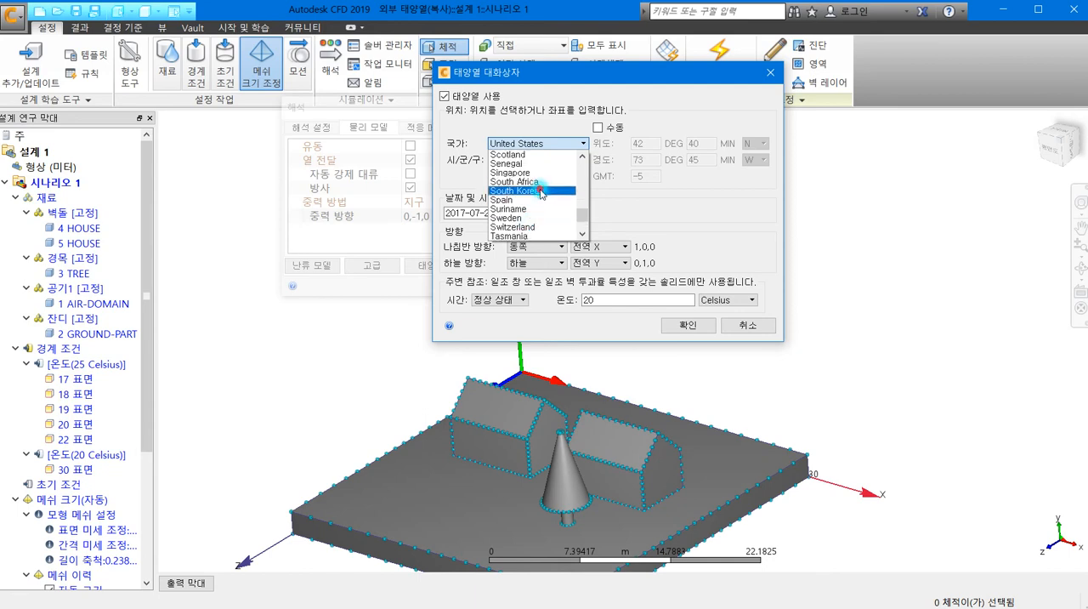
{"action": "left_click", "coordinate": [538, 191]}
{"action": "left_click", "coordinate": [547, 160]}
{"action": "left_click", "coordinate": [542, 188]}
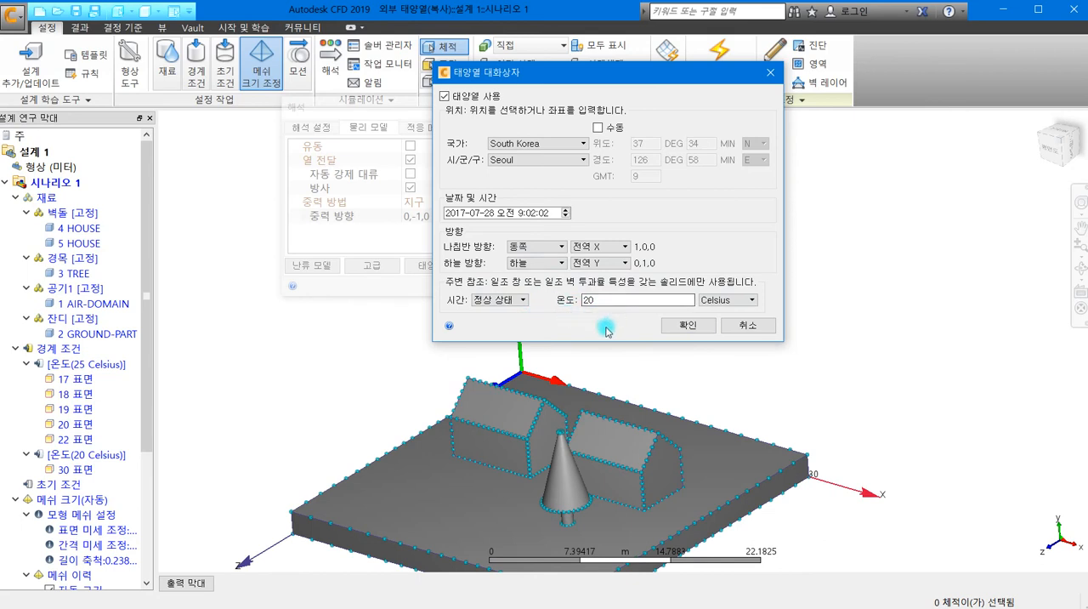
- Keep the surrounding reference time at 정상 상태 and accept the solar heating settings
{"action": "left_click", "coordinate": [523, 300]}
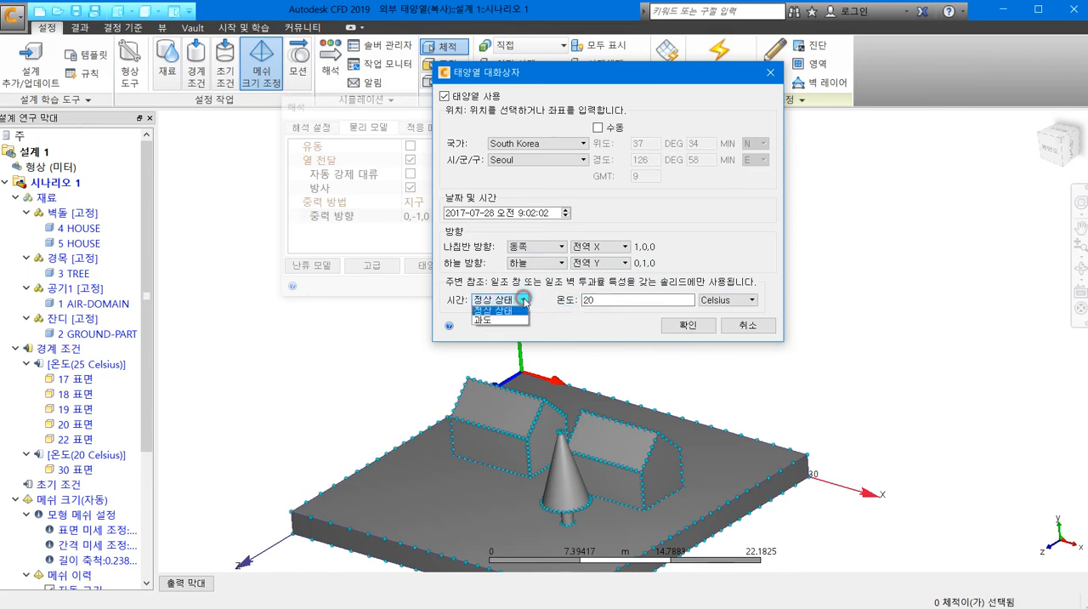
{"action": "left_click", "coordinate": [553, 303]}
{"action": "left_click", "coordinate": [681, 325]}
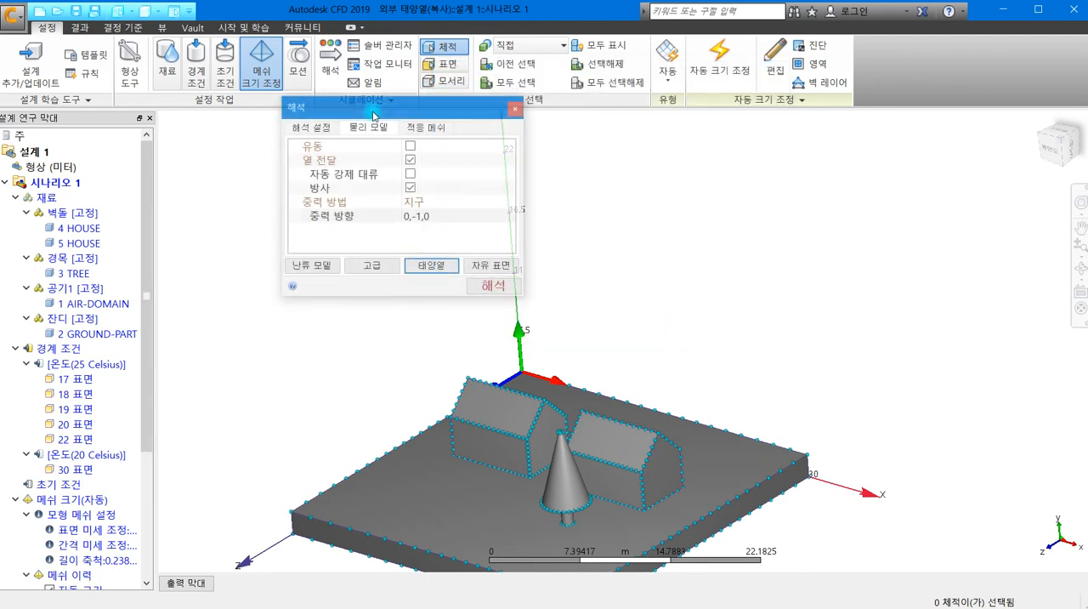
- Try clearing all result quantities in the 기타 group, including 벽 표면 열전달 계수, and discard the changes
{"action": "left_click", "coordinate": [310, 129]}
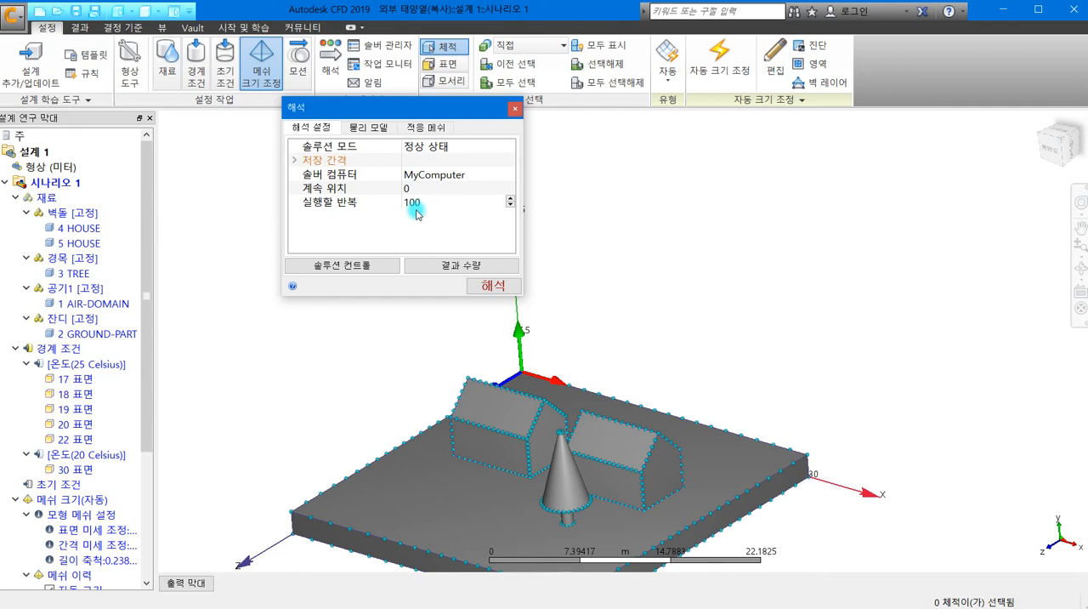
{"action": "left_click", "coordinate": [476, 266]}
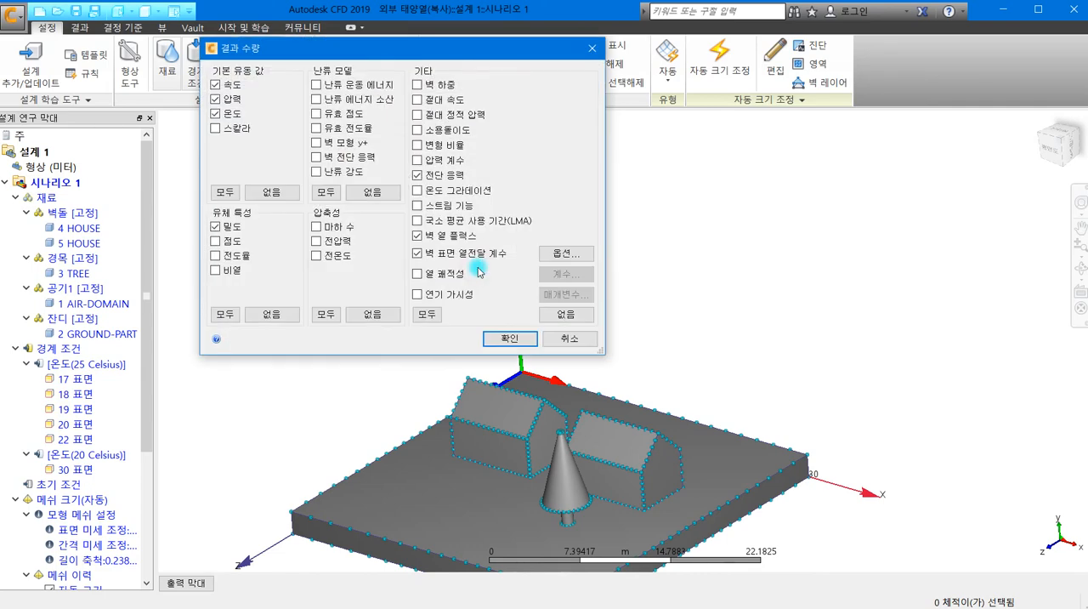
{"action": "left_click", "coordinate": [418, 254]}
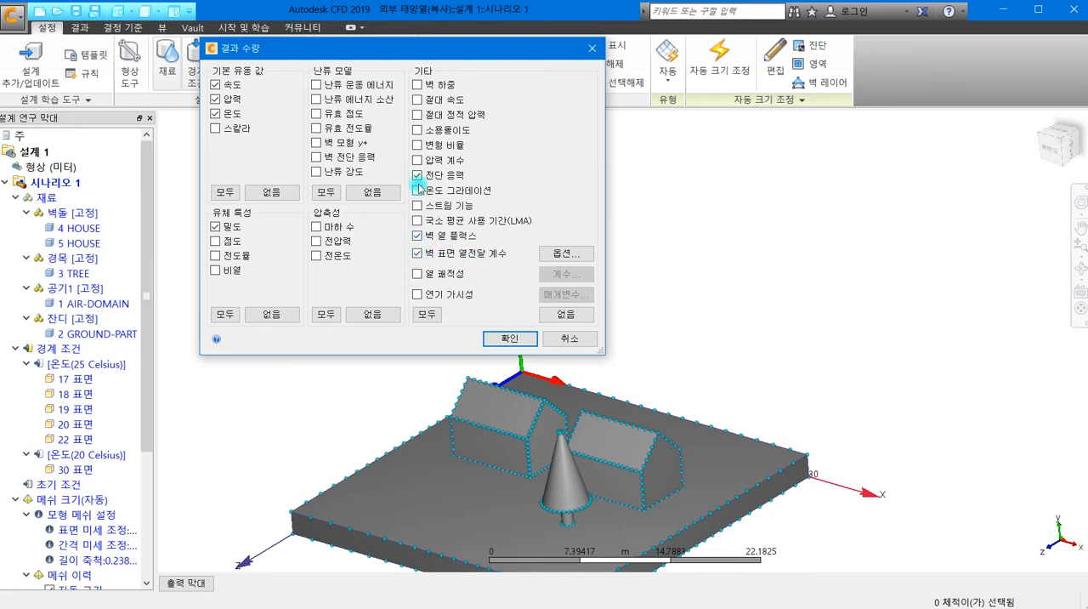
{"action": "left_click", "coordinate": [568, 314]}
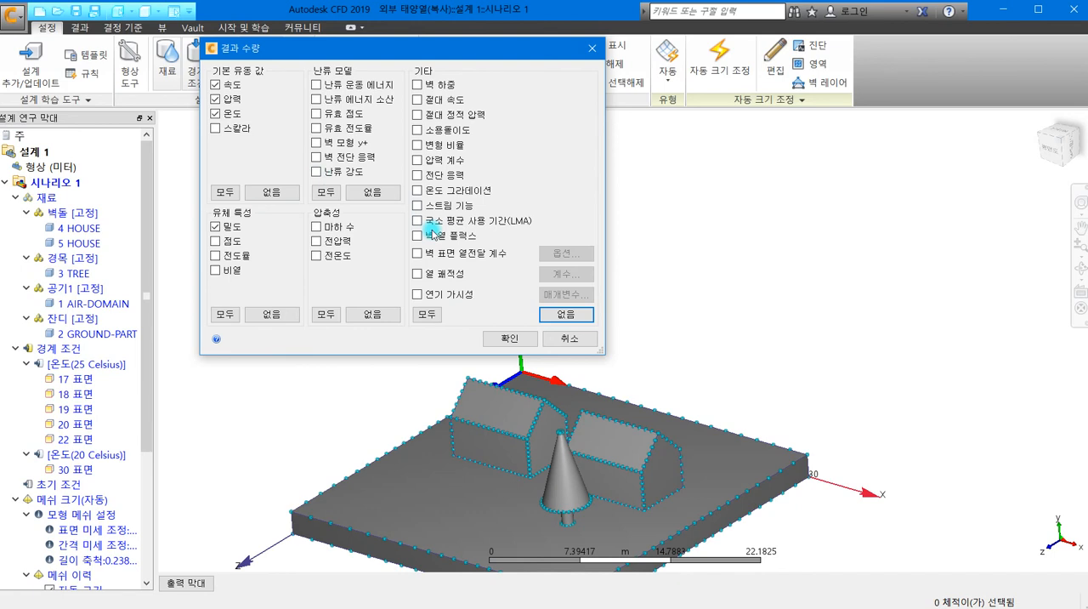
{"action": "left_click", "coordinate": [216, 100]}
{"action": "left_click", "coordinate": [216, 99]}
{"action": "left_click", "coordinate": [570, 338]}
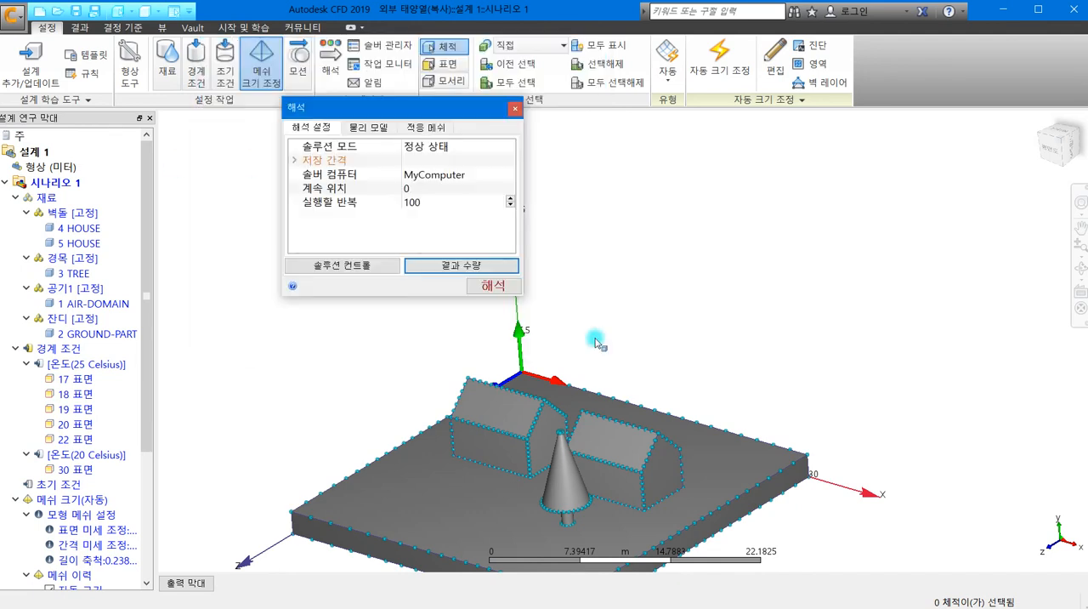
- Run the analysis of 시나리오 1 and collapse the output messages once it is solved
{"action": "left_click", "coordinate": [493, 285]}
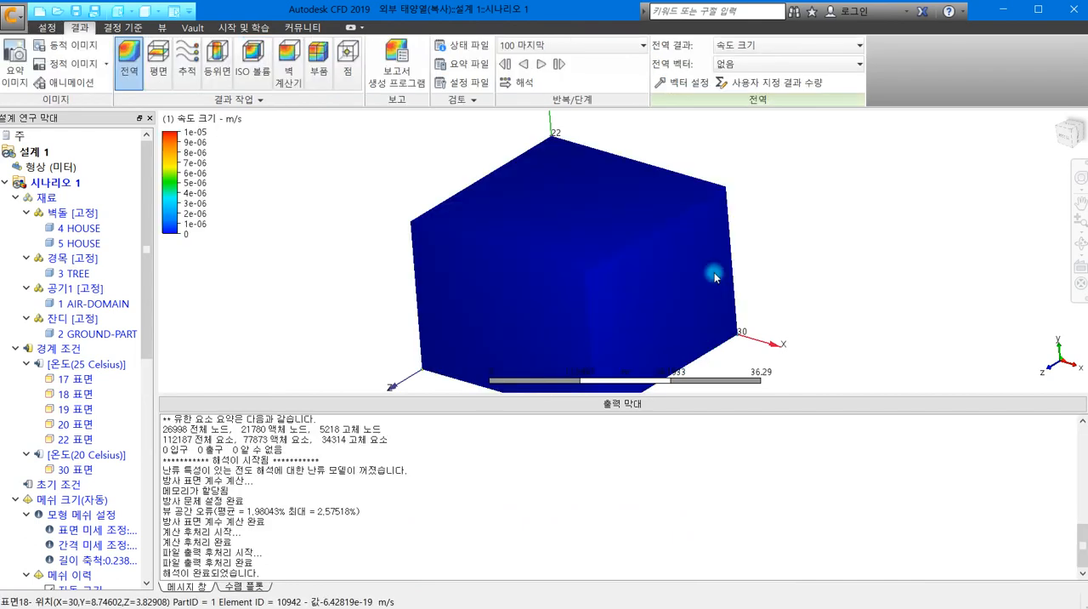
{"action": "left_click", "coordinate": [585, 403]}
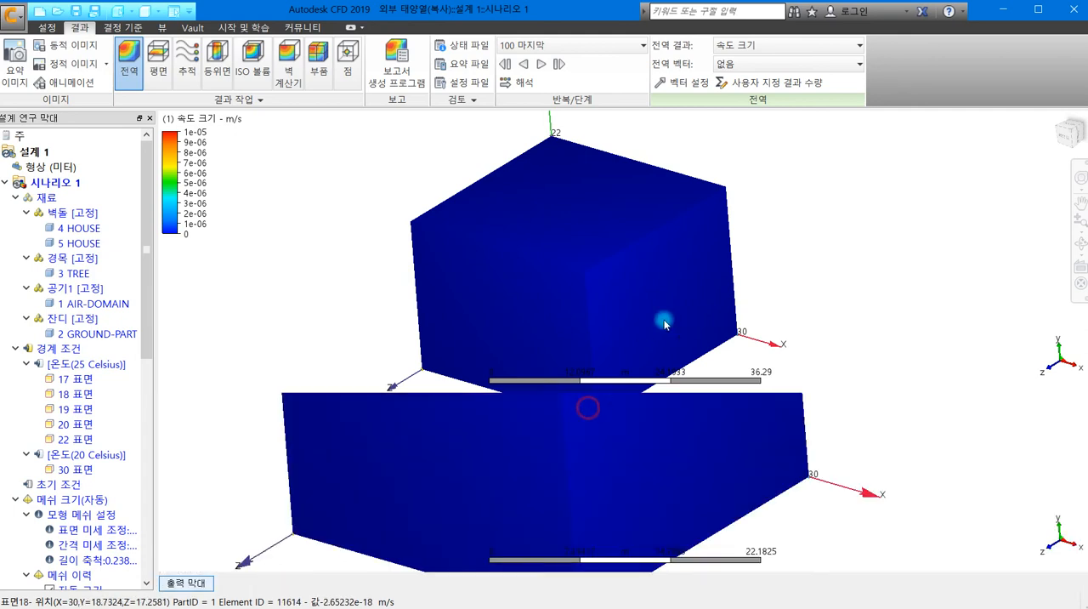
- Show temperature (온도) as the global result on the whole model
{"action": "left_click", "coordinate": [746, 49]}
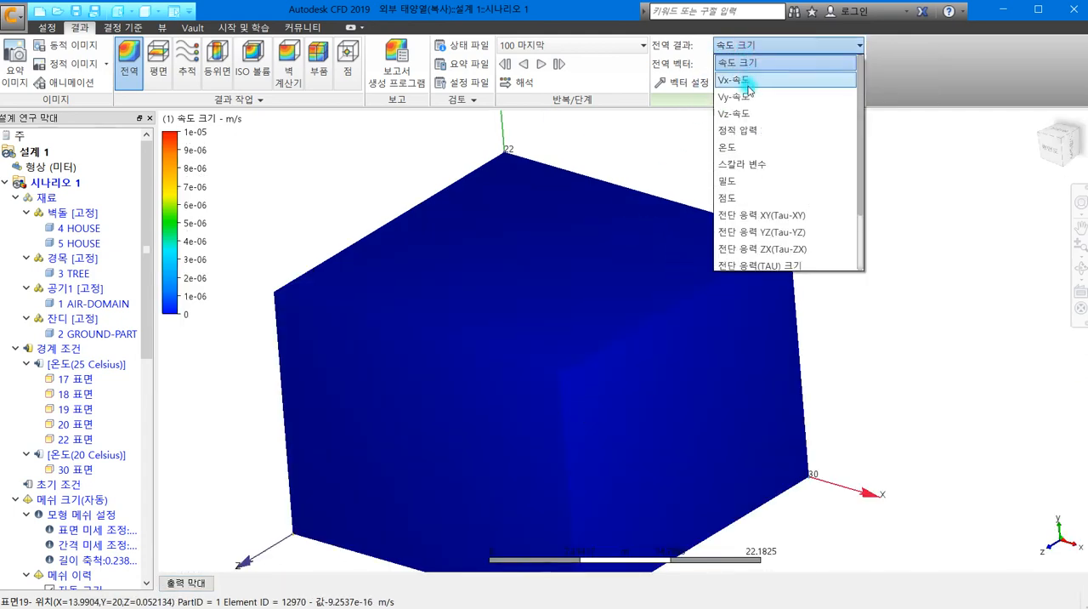
{"action": "left_click", "coordinate": [758, 147]}
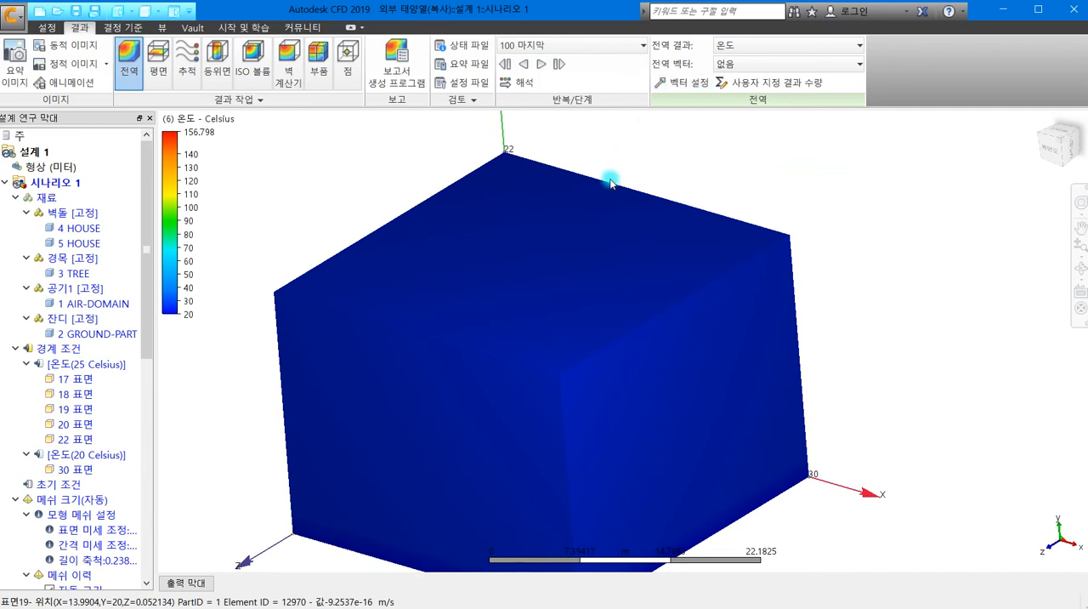
{"action": "middle_click_drag", "start_coordinate": [614, 249], "coordinate": [585, 286], "text": "shift"}
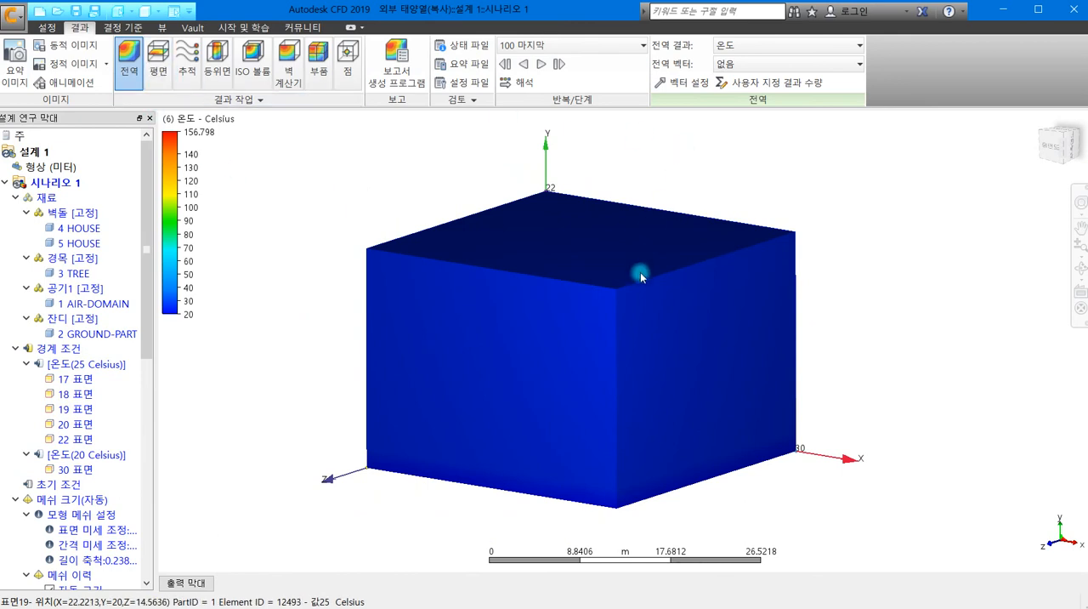
- Hide the 공기1 air domain in the results to expose the houses, tree and ground, and close the parts dialog
{"action": "left_click_drag", "start_coordinate": [147, 284], "coordinate": [127, 513]}
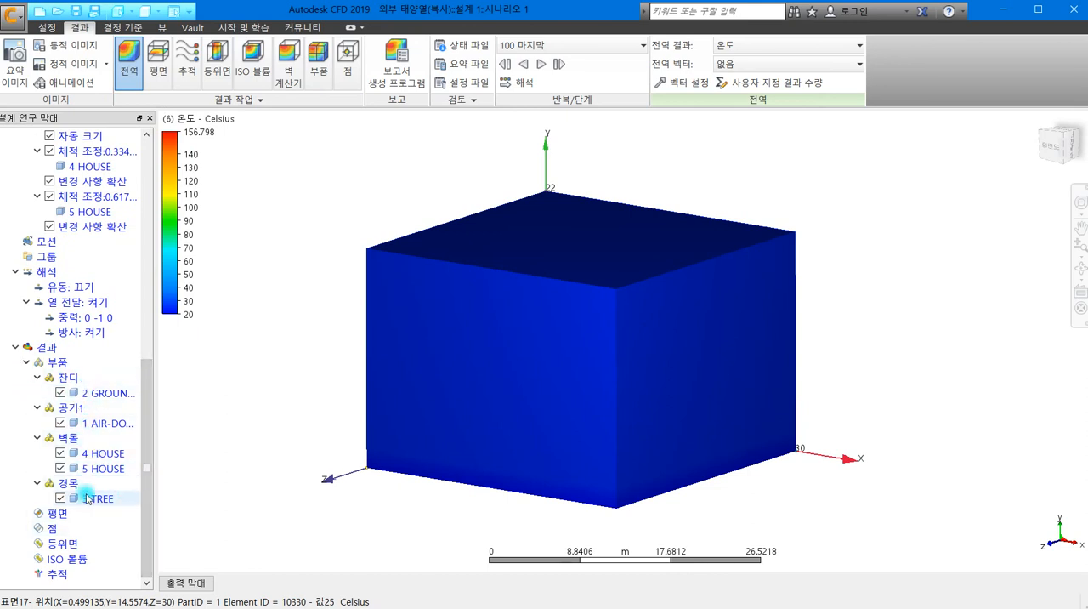
{"action": "left_click", "coordinate": [89, 414]}
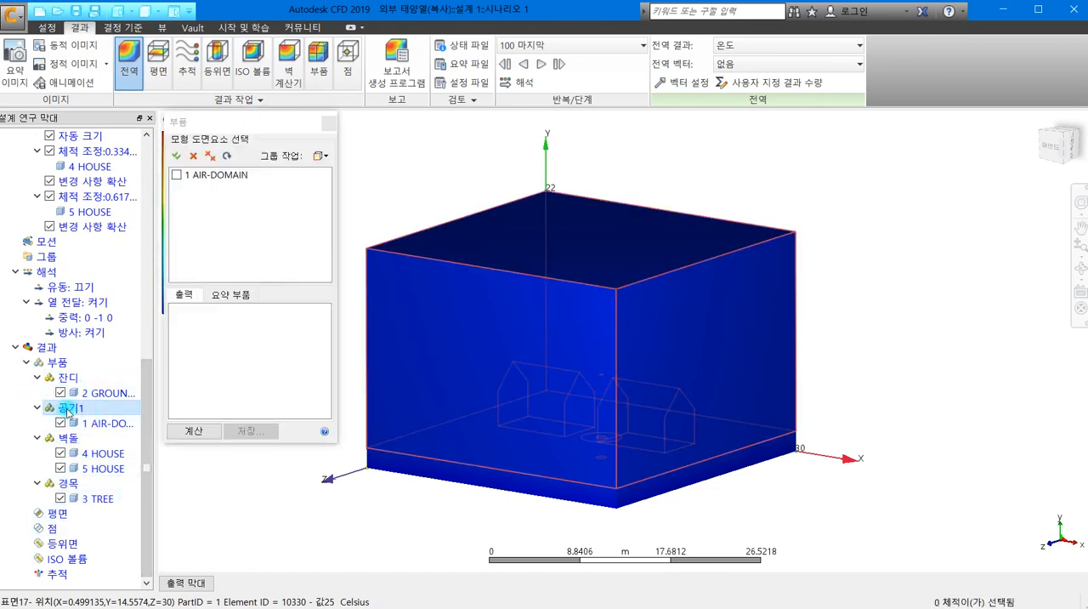
{"action": "right_click", "coordinate": [69, 410]}
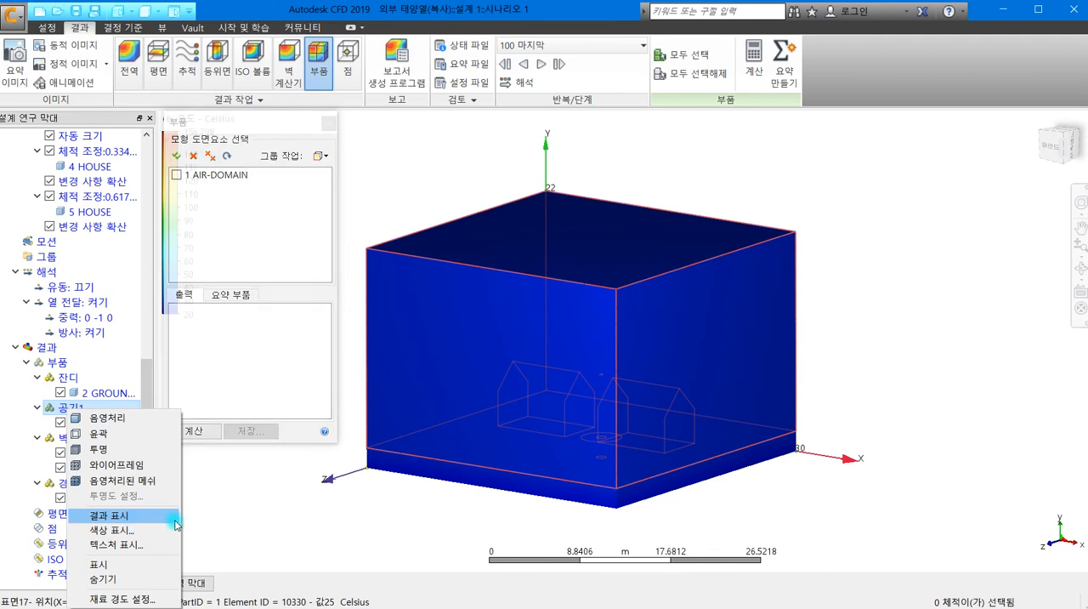
{"action": "left_click", "coordinate": [128, 579]}
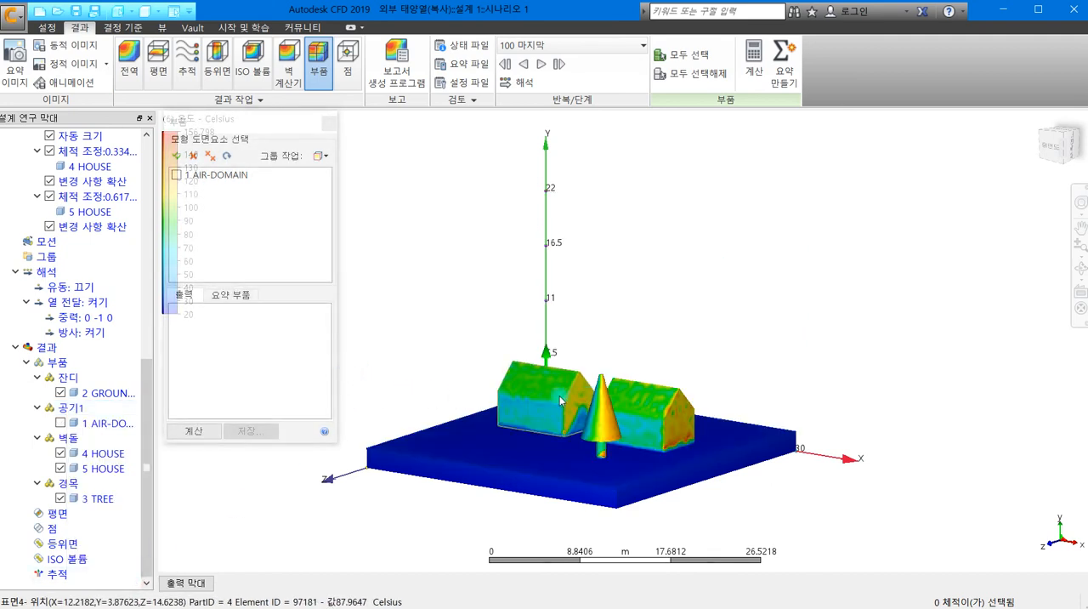
{"action": "left_click", "coordinate": [327, 124]}
- Examine the temperature distribution on the roofs and walls of both houses and on the tree from several angles
{"action": "mouse_move", "coordinate": [451, 338]}
{"action": "middle_mouse_down", "text": "shift"}
{"action": "mouse_move", "coordinate": [423, 364]}
{"action": "mouse_move", "coordinate": [438, 361]}
{"action": "mouse_move", "coordinate": [441, 345]}
{"action": "middle_mouse_up", "text": "shift"}
{"action": "middle_click_drag", "start_coordinate": [664, 340], "coordinate": [564, 345]}
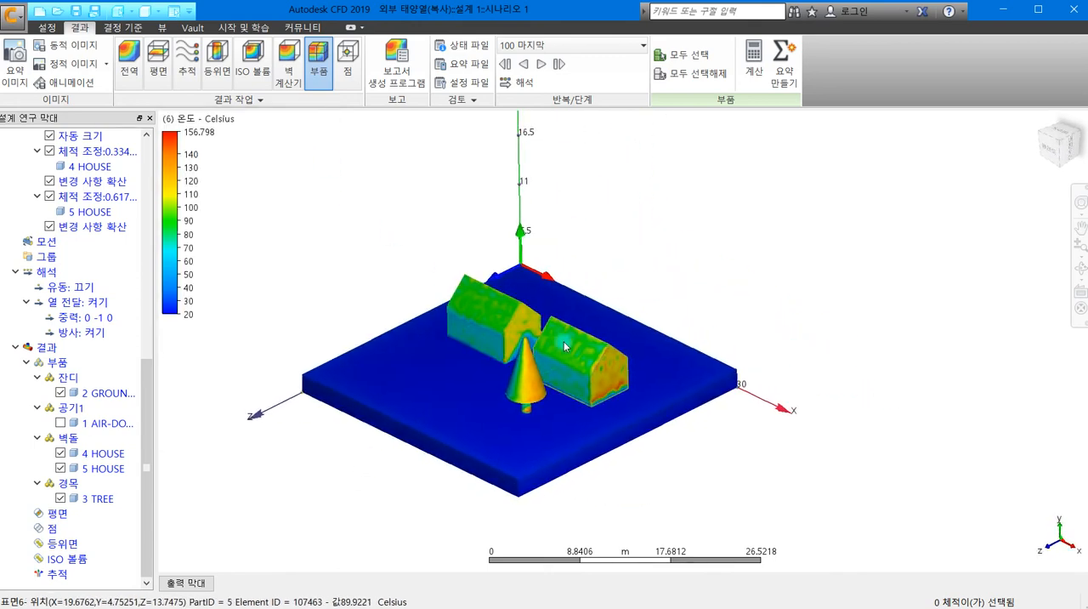
{"action": "scroll", "coordinate": [564, 345], "scroll_direction": "up", "scroll_amount": 5}
{"action": "middle_click_drag", "start_coordinate": [636, 321], "coordinate": [613, 285]}
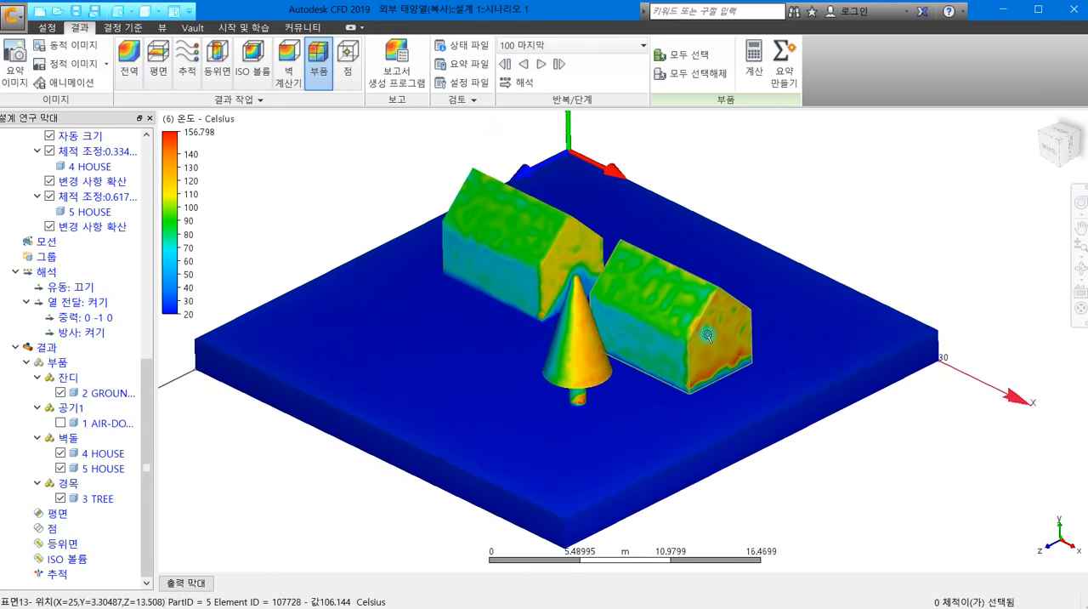
{"action": "scroll", "coordinate": [707, 335], "scroll_direction": "down", "scroll_amount": 1}
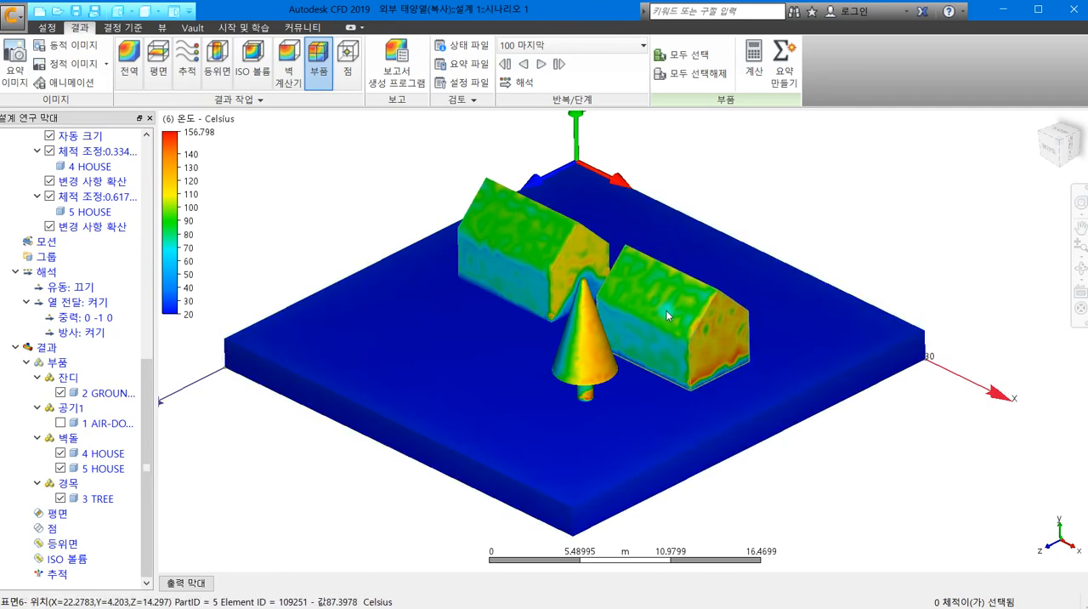
{"action": "middle_click_drag", "start_coordinate": [655, 282], "coordinate": [845, 335], "text": "shift"}
{"action": "middle_click_drag", "start_coordinate": [464, 317], "coordinate": [364, 303], "text": "shift"}
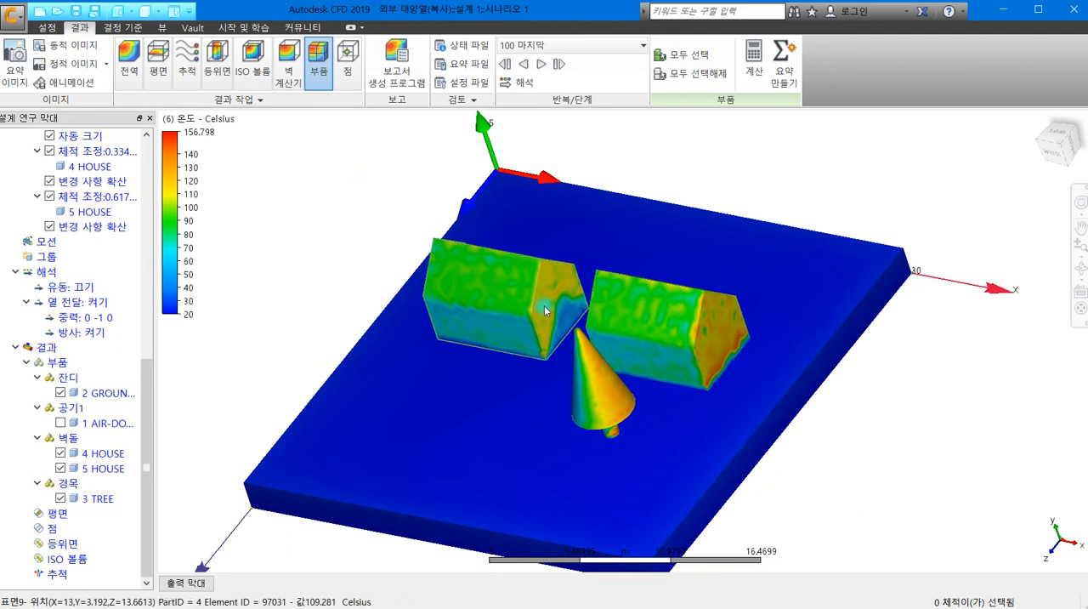
{"action": "scroll", "coordinate": [594, 306], "scroll_direction": "up", "scroll_amount": 5}
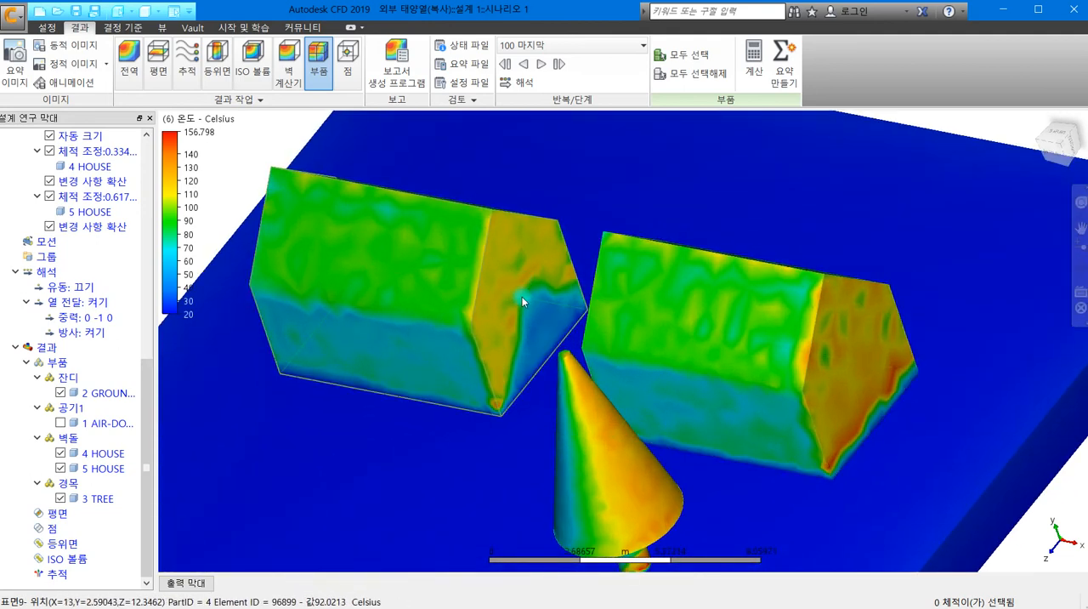
- Examine the surface temperatures across the whole scene, including the ground, from low and elevated viewpoints
{"action": "middle_click_drag", "start_coordinate": [595, 347], "coordinate": [595, 379], "text": "shift"}
{"action": "scroll", "coordinate": [561, 304], "scroll_direction": "down", "scroll_amount": 1}
{"action": "scroll", "coordinate": [578, 319], "scroll_direction": "down", "scroll_amount": 1}
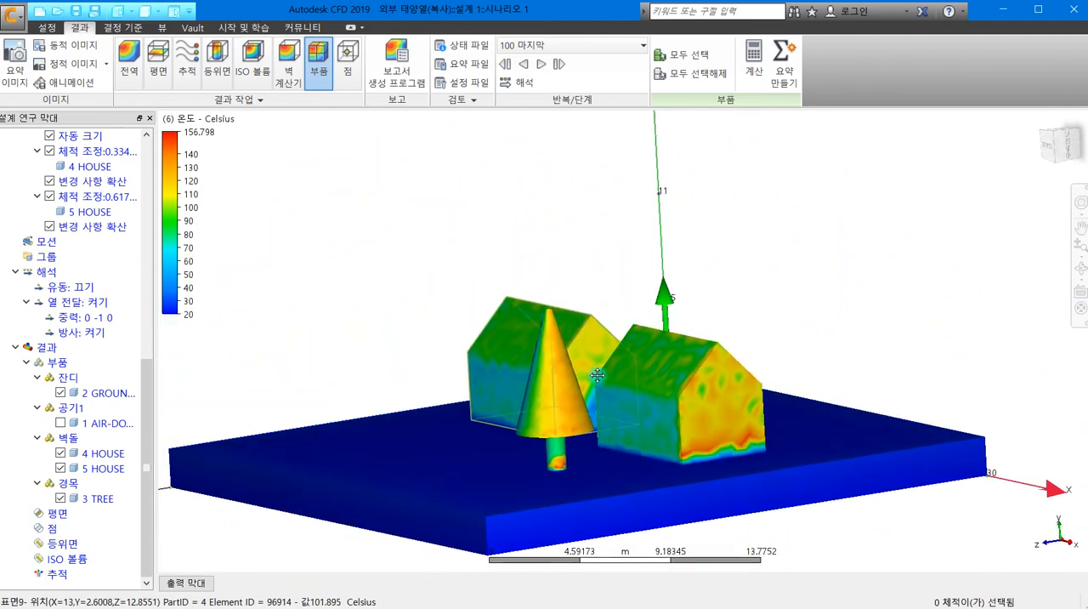
{"action": "middle_click_drag", "start_coordinate": [573, 324], "coordinate": [583, 350], "text": "shift"}
{"action": "scroll", "coordinate": [593, 314], "scroll_direction": "down", "scroll_amount": 1}
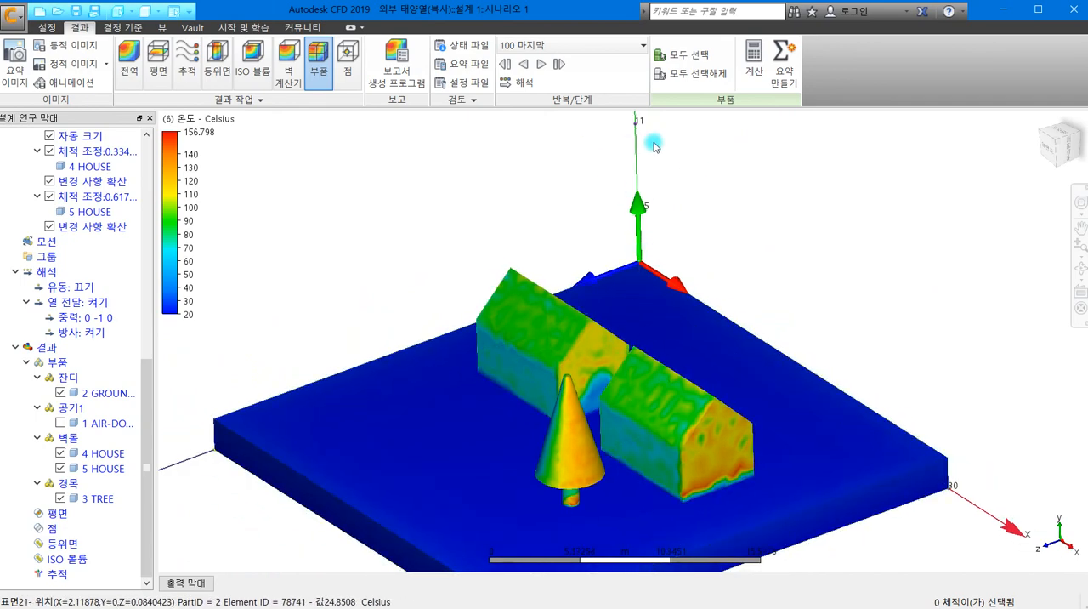
{"action": "scroll", "coordinate": [593, 289], "scroll_direction": "down", "scroll_amount": 3}
{"action": "scroll", "coordinate": [594, 289], "scroll_direction": "down", "scroll_amount": 1}
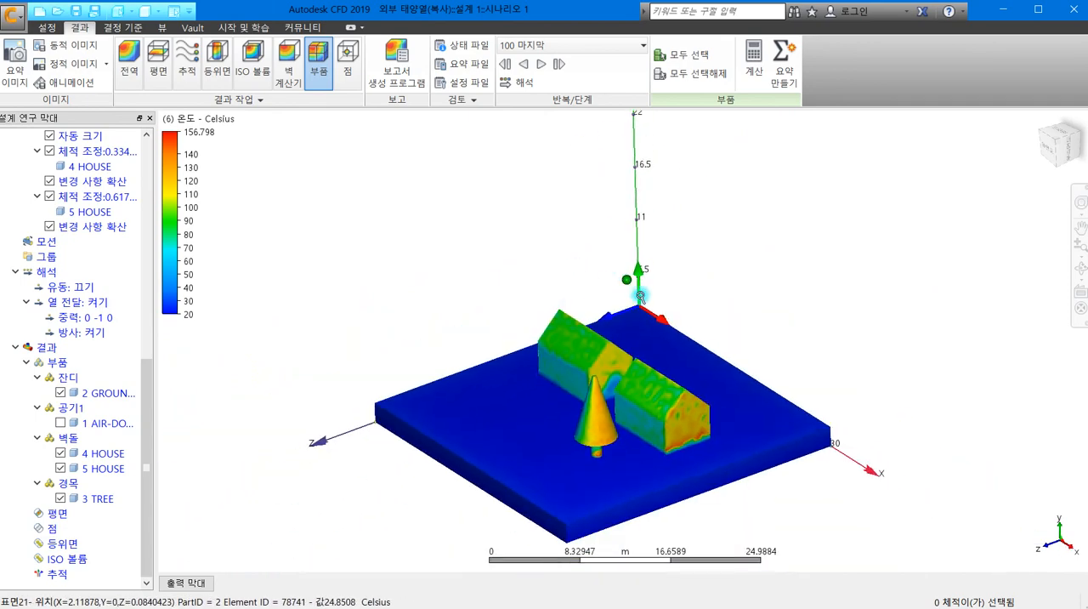
{"action": "scroll", "coordinate": [634, 388], "scroll_direction": "up", "scroll_amount": 3}
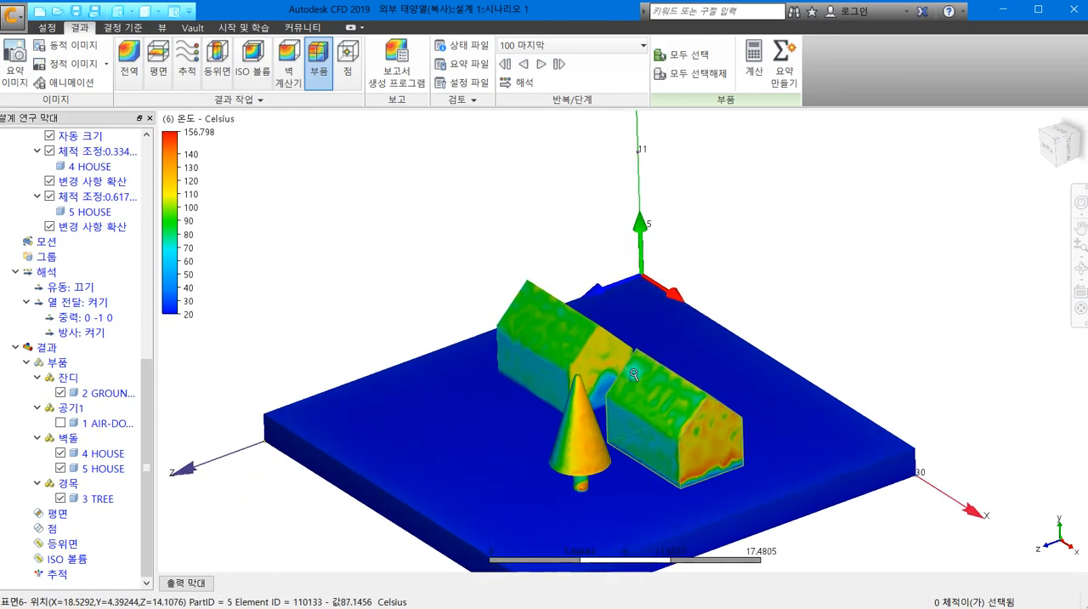
{"action": "middle_click_drag", "start_coordinate": [628, 386], "coordinate": [570, 372], "text": "shift"}
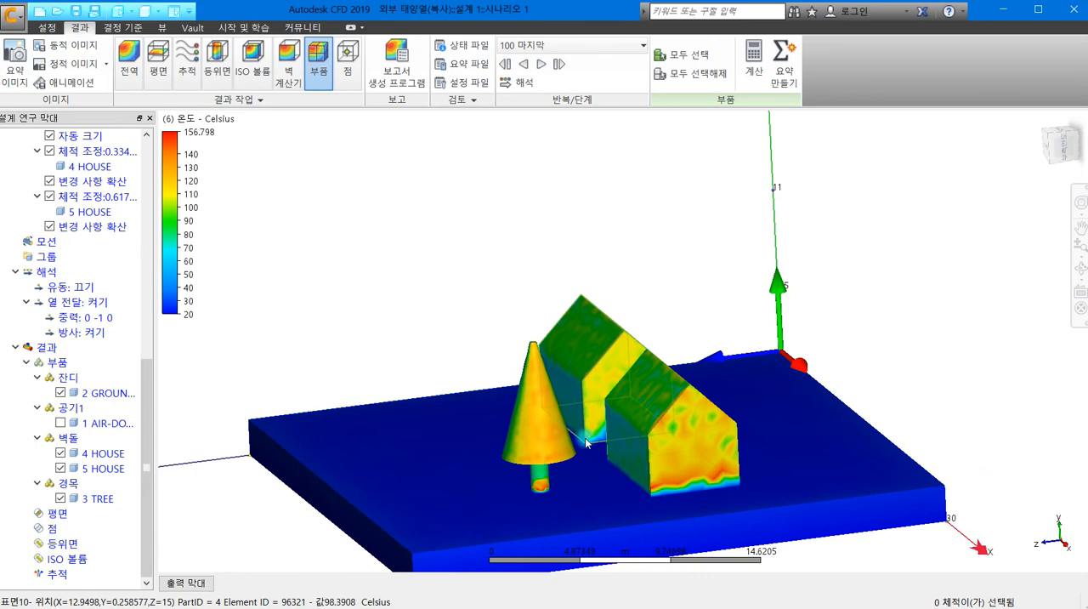
{"action": "scroll", "coordinate": [585, 437], "scroll_direction": "up", "scroll_amount": 2}
{"action": "middle_click_drag", "start_coordinate": [587, 439], "coordinate": [626, 425], "text": "shift"}
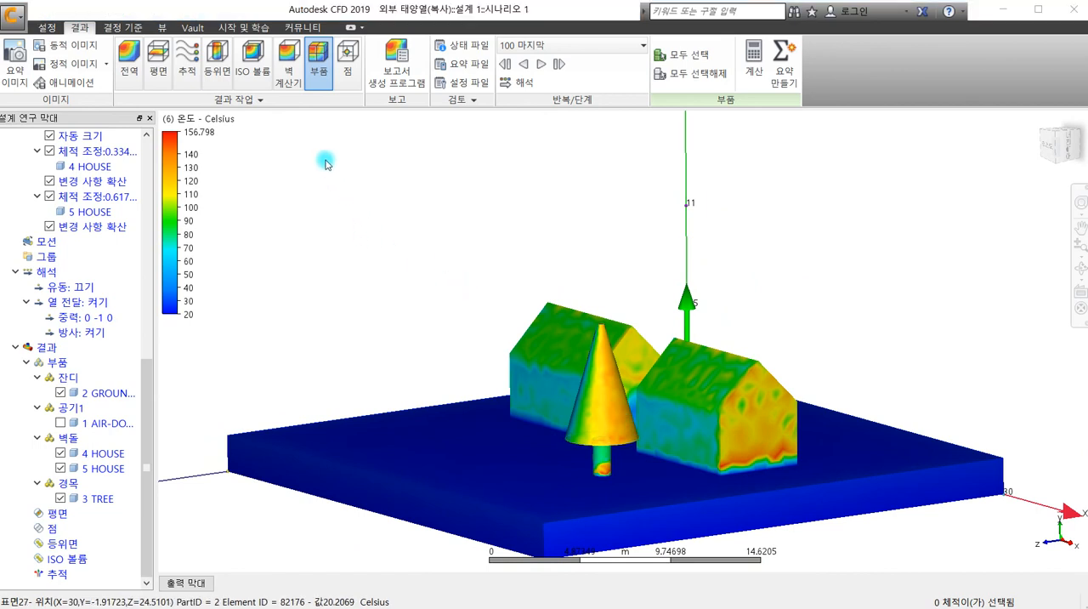
- Start the wall calculator (벽 계산기) and select the sunlit gable wall of 5 HOUSE, surface 13, moving the dialog clear of the legend
{"action": "left_click", "coordinate": [290, 64]}
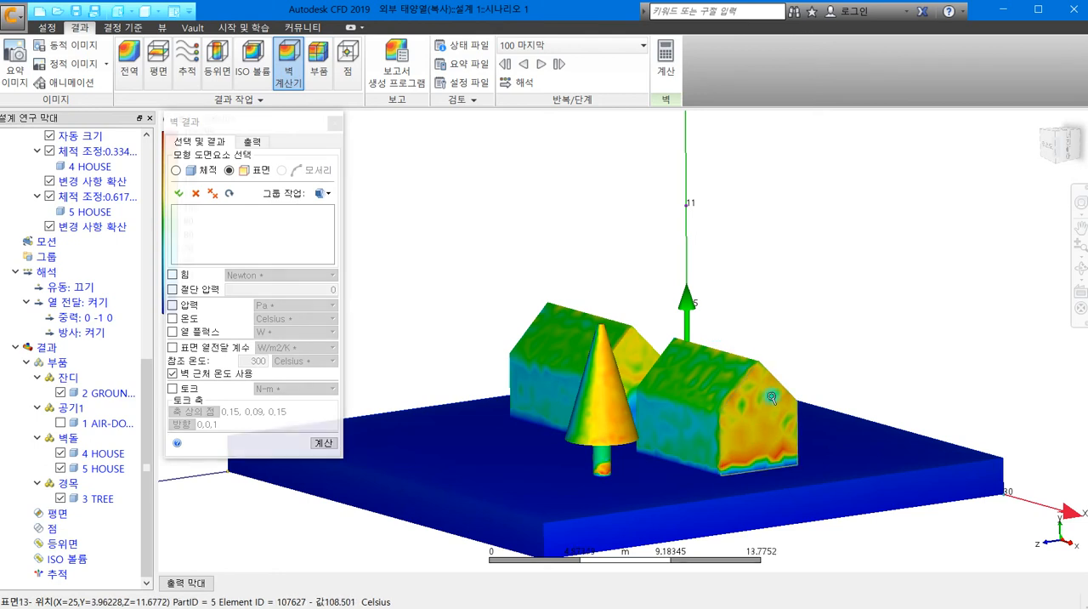
{"action": "scroll", "coordinate": [771, 402], "scroll_direction": "up", "scroll_amount": 2}
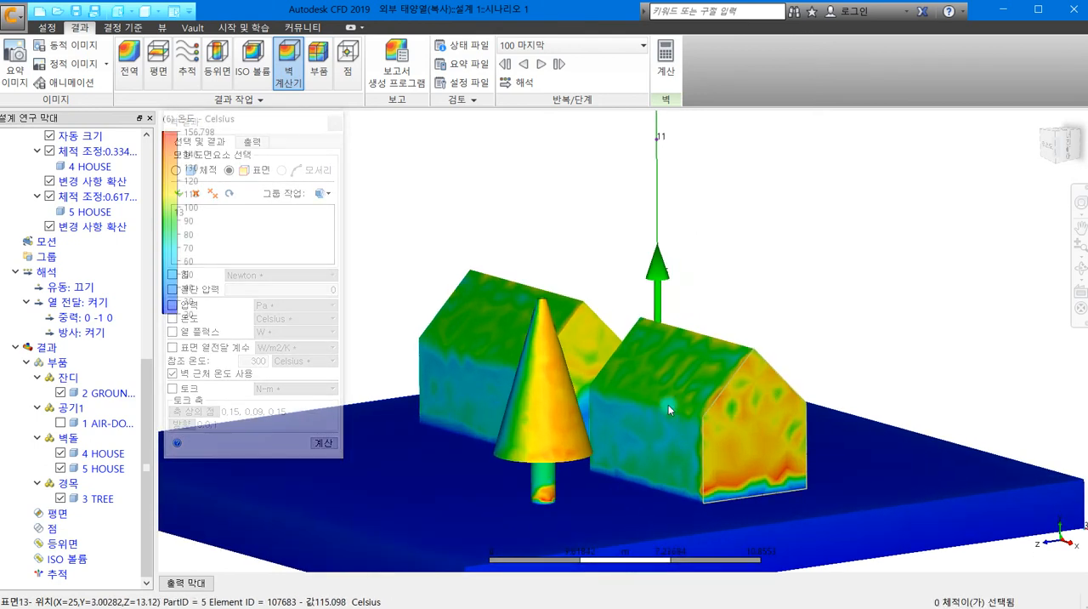
{"action": "left_click_drag", "start_coordinate": [229, 121], "coordinate": [298, 123]}
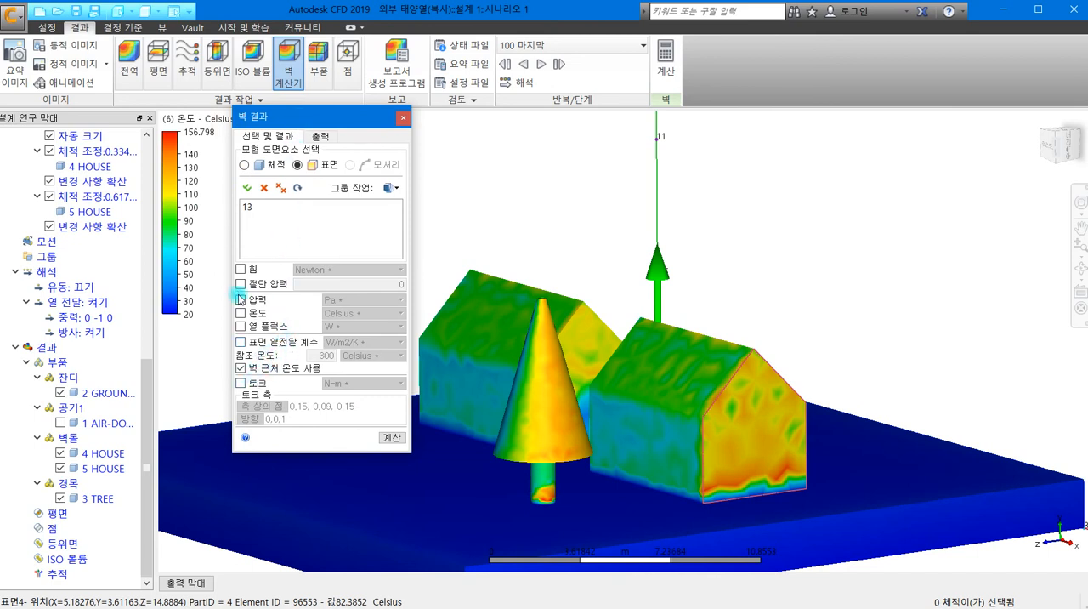
- Include temperature (온도) in Celsius as the only quantity to calculate for the selected gable wall
{"action": "left_click", "coordinate": [241, 312]}
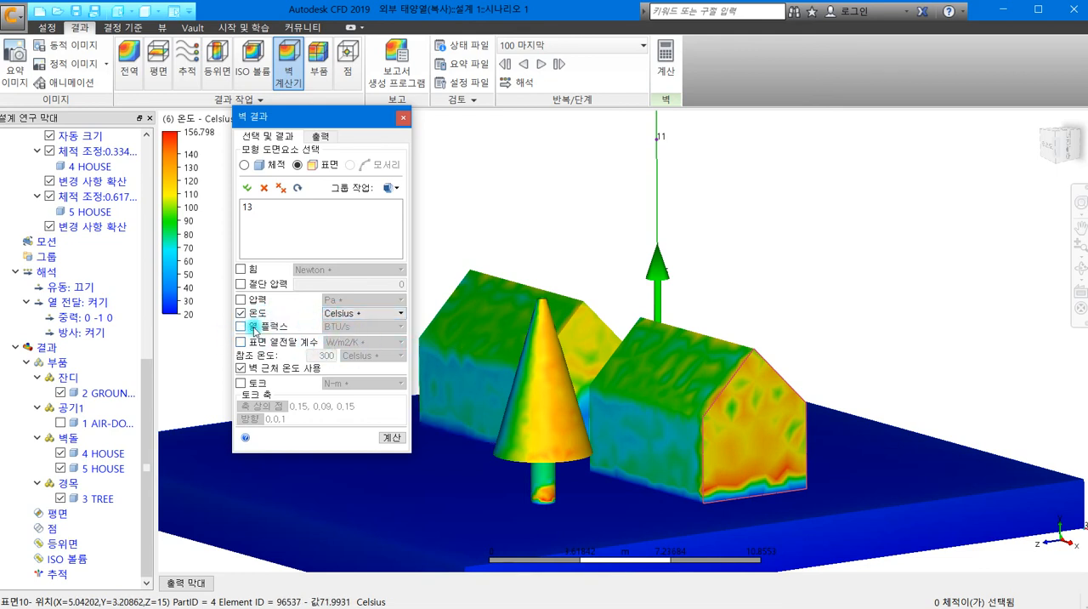
{"action": "left_click", "coordinate": [240, 327]}
{"action": "left_click", "coordinate": [241, 340]}
{"action": "left_click", "coordinate": [241, 326]}
{"action": "left_click", "coordinate": [241, 341]}
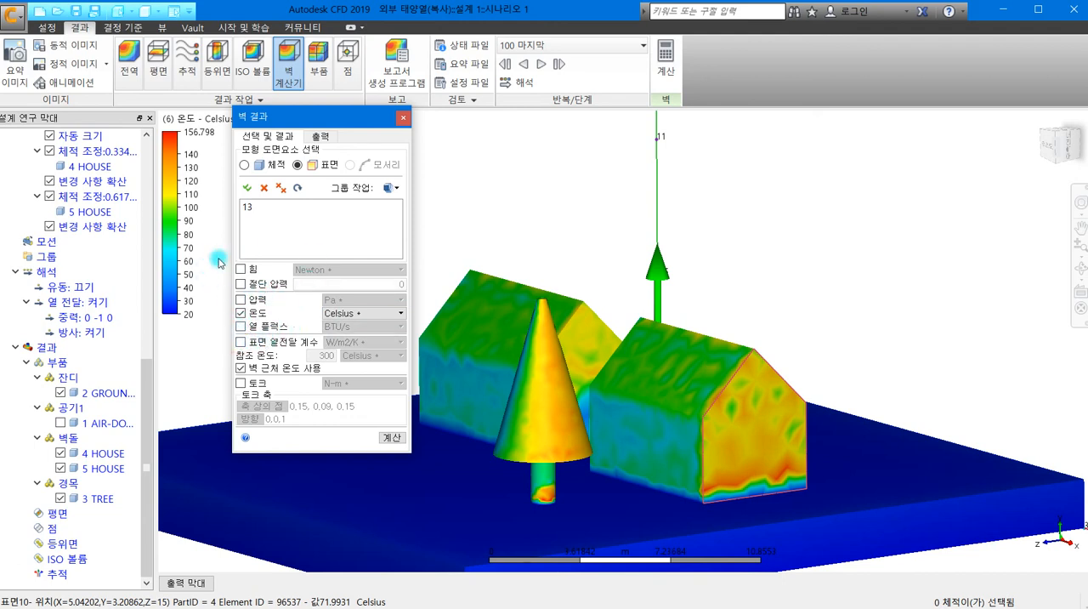
{"action": "left_click", "coordinate": [242, 284]}
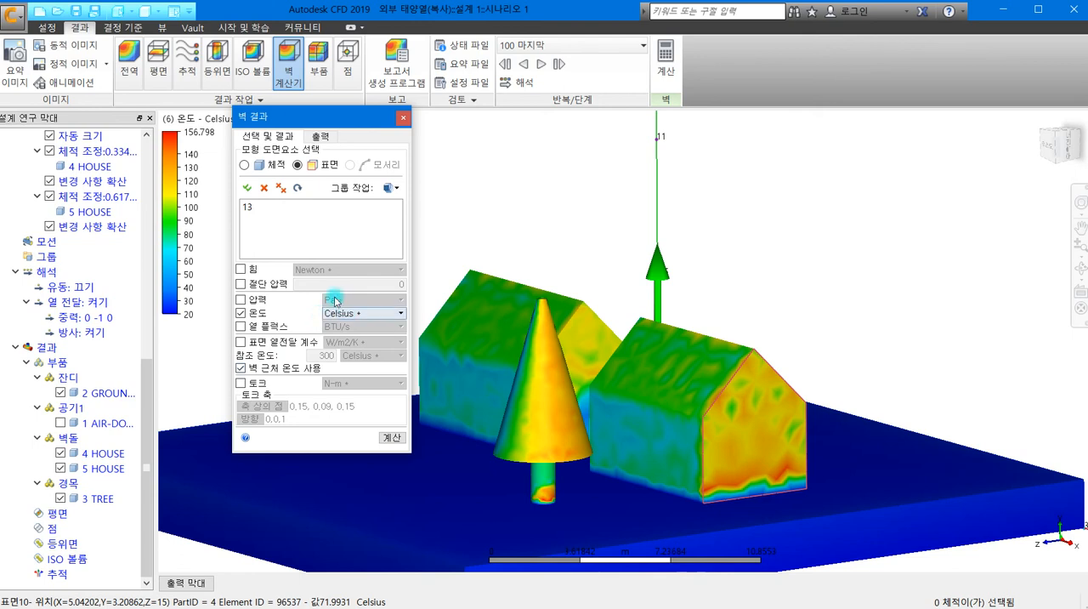
{"action": "left_click", "coordinate": [390, 313]}
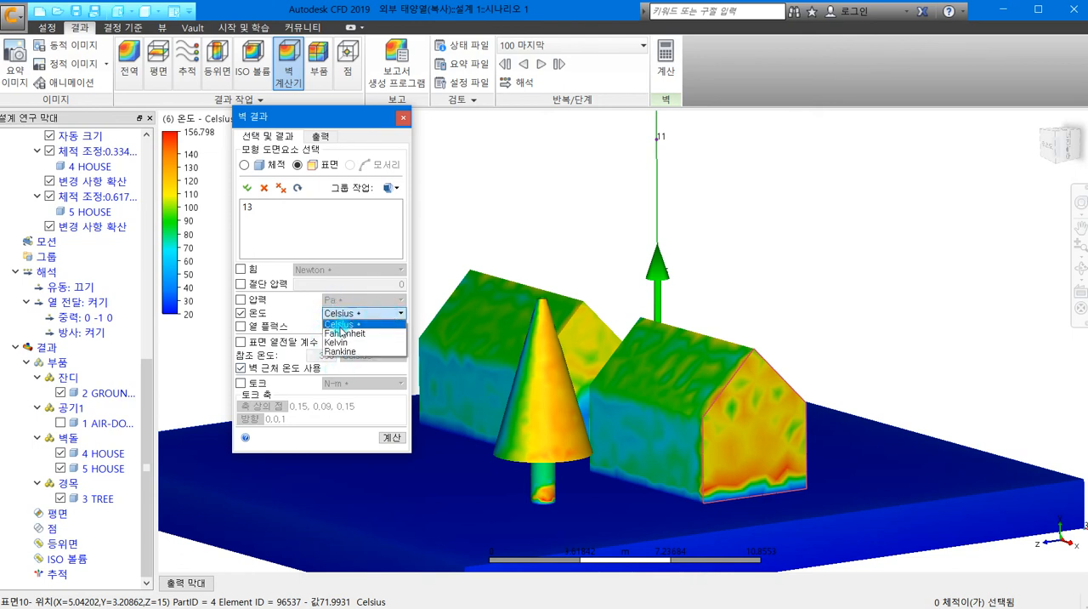
{"action": "left_click", "coordinate": [330, 244]}
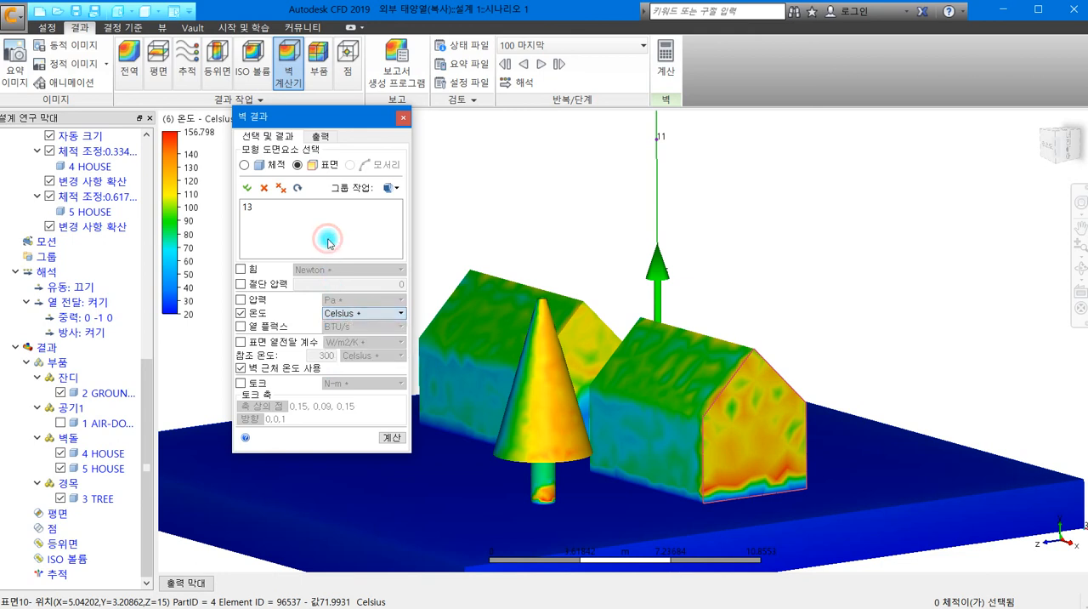
- Calculate the gable wall's result and read its average temperature in the output, moving the dialog clear of the houses
{"action": "left_click", "coordinate": [389, 437]}
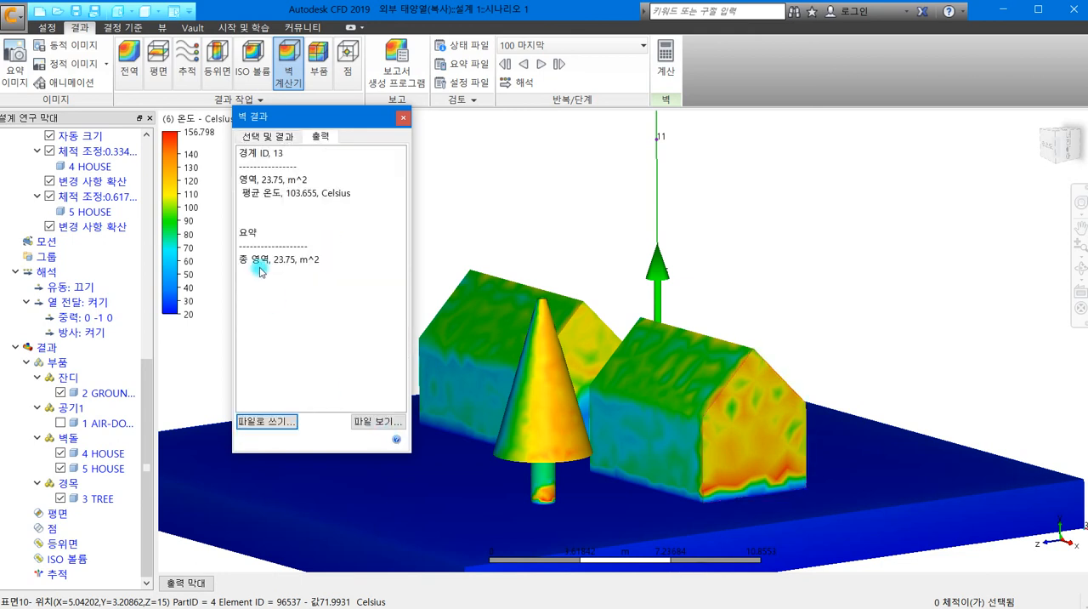
{"action": "left_click", "coordinate": [281, 194]}
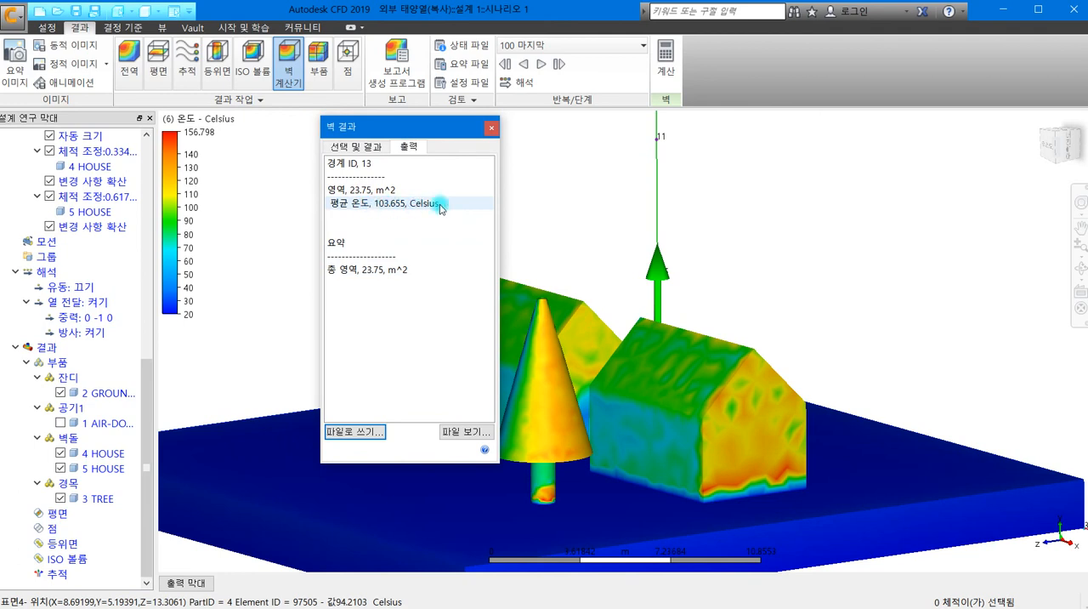
{"action": "left_click_drag", "start_coordinate": [369, 126], "coordinate": [208, 76]}
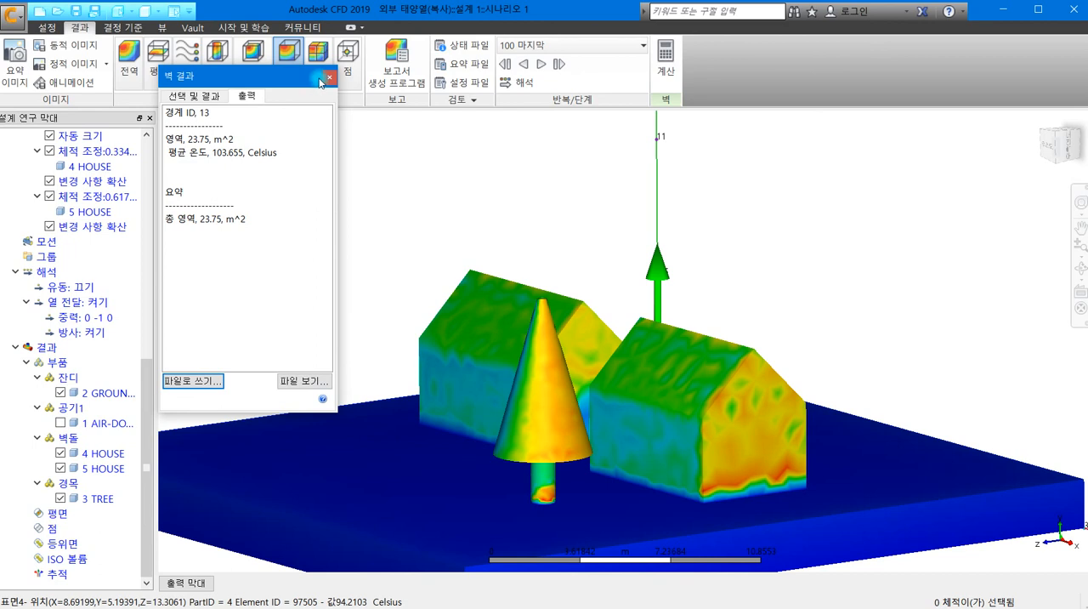
- Calculate the average temperature of the roof slope of 5 HOUSE, surface 6, and close the wall results
{"action": "left_click", "coordinate": [648, 363]}
{"action": "left_click", "coordinate": [329, 78]}
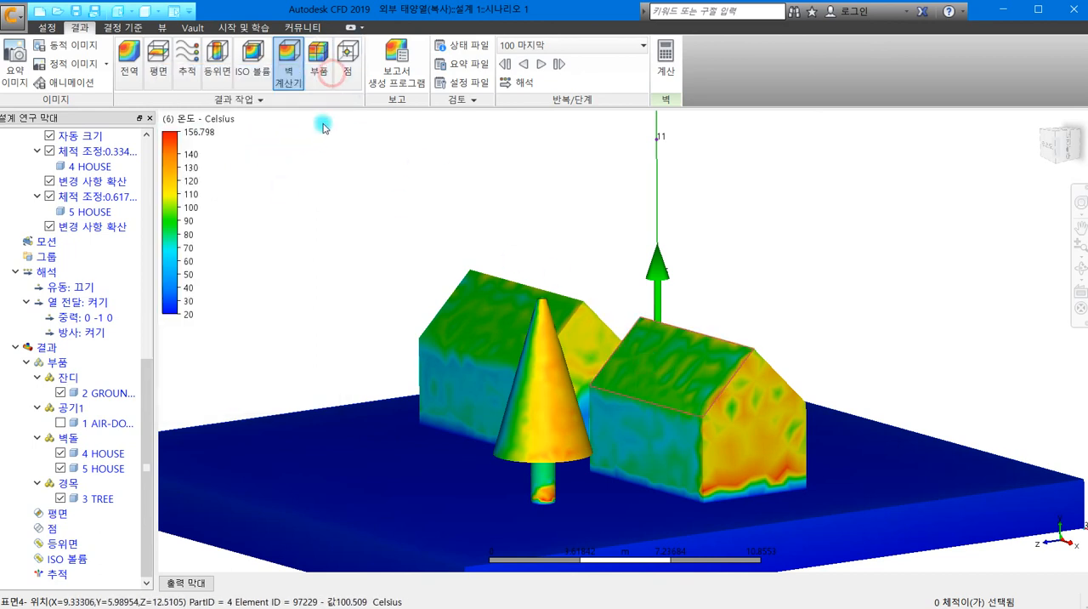
{"action": "left_click", "coordinate": [287, 85]}
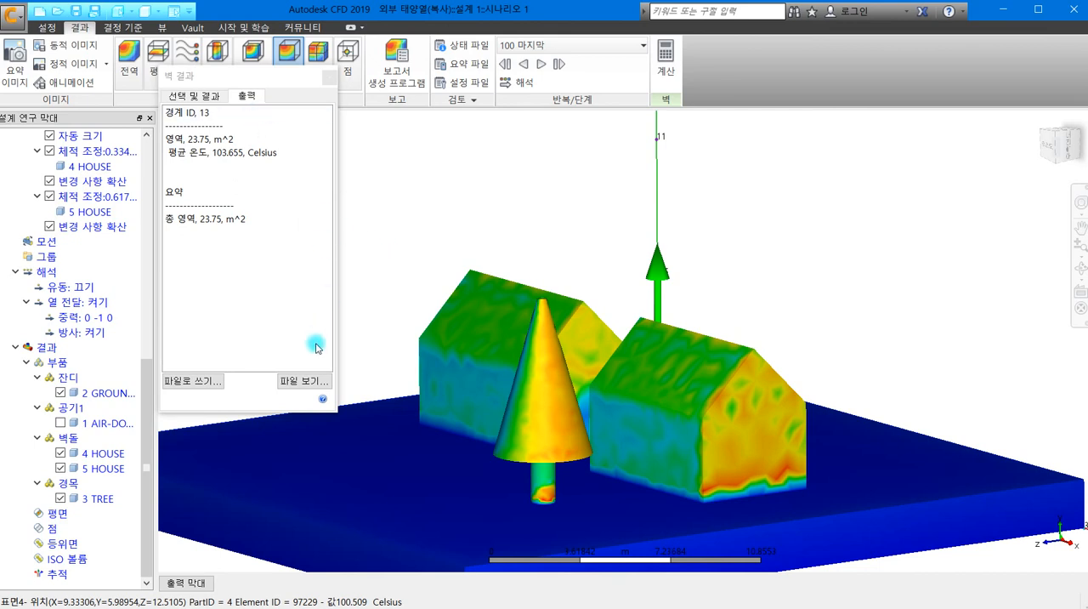
{"action": "left_click", "coordinate": [192, 96]}
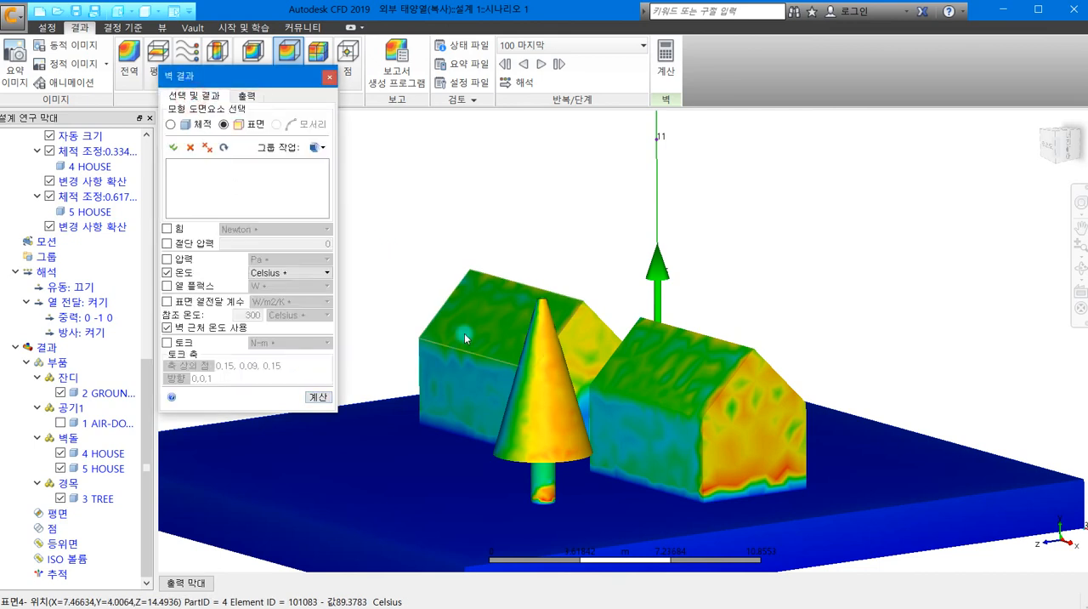
{"action": "left_click", "coordinate": [681, 389]}
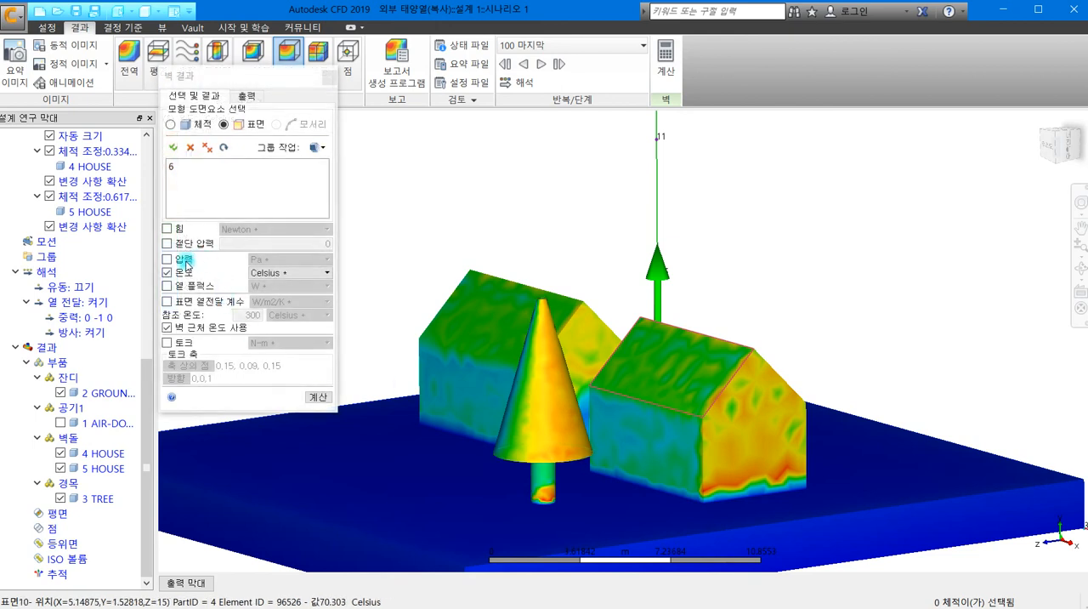
{"action": "left_click", "coordinate": [316, 396]}
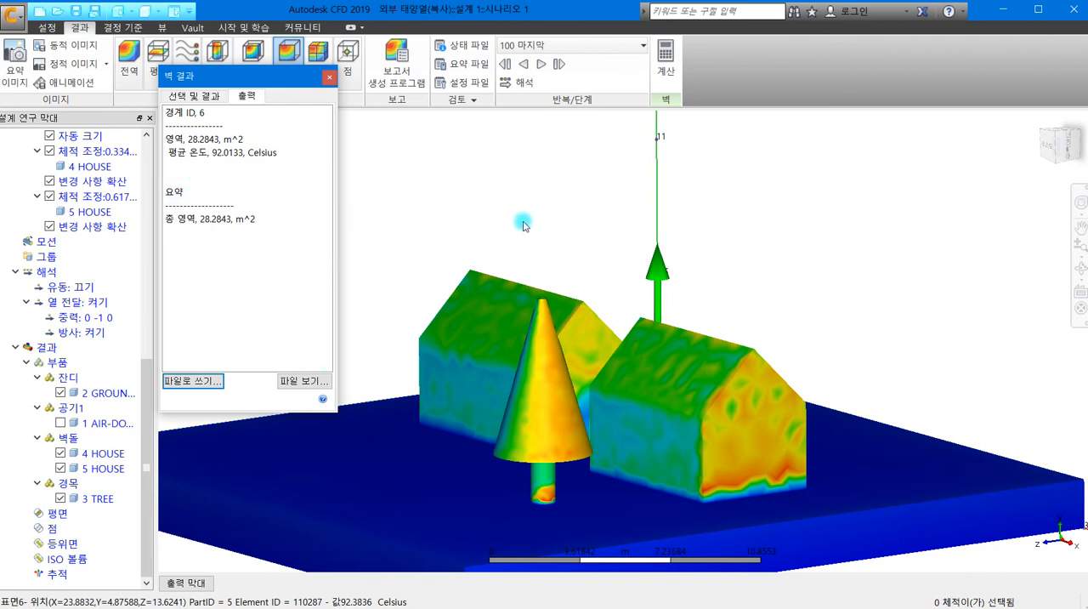
{"action": "left_click", "coordinate": [329, 78]}
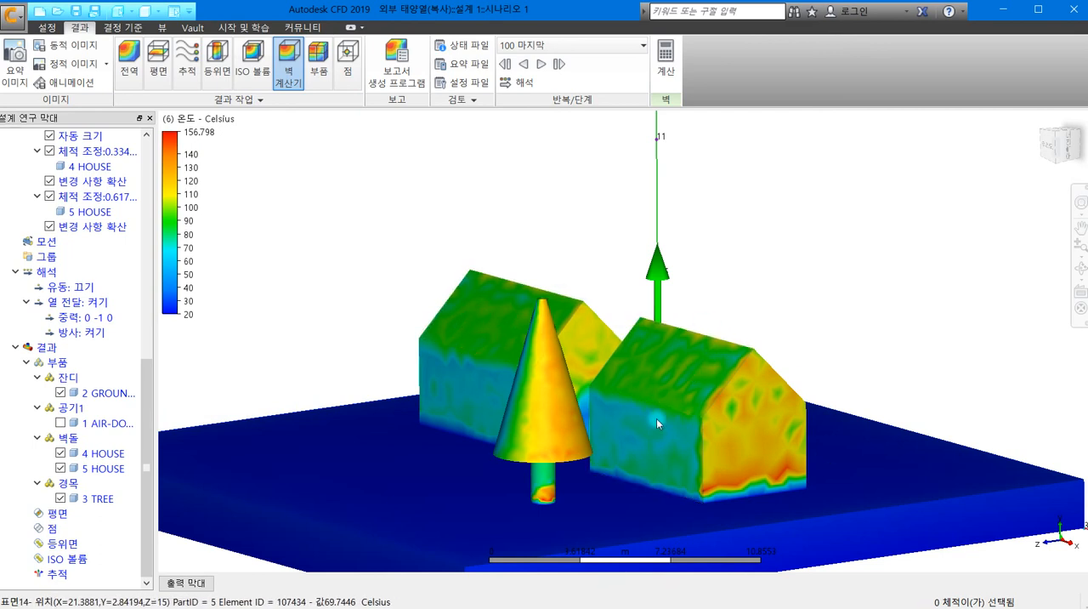
{"action": "left_click", "coordinate": [383, 190]}
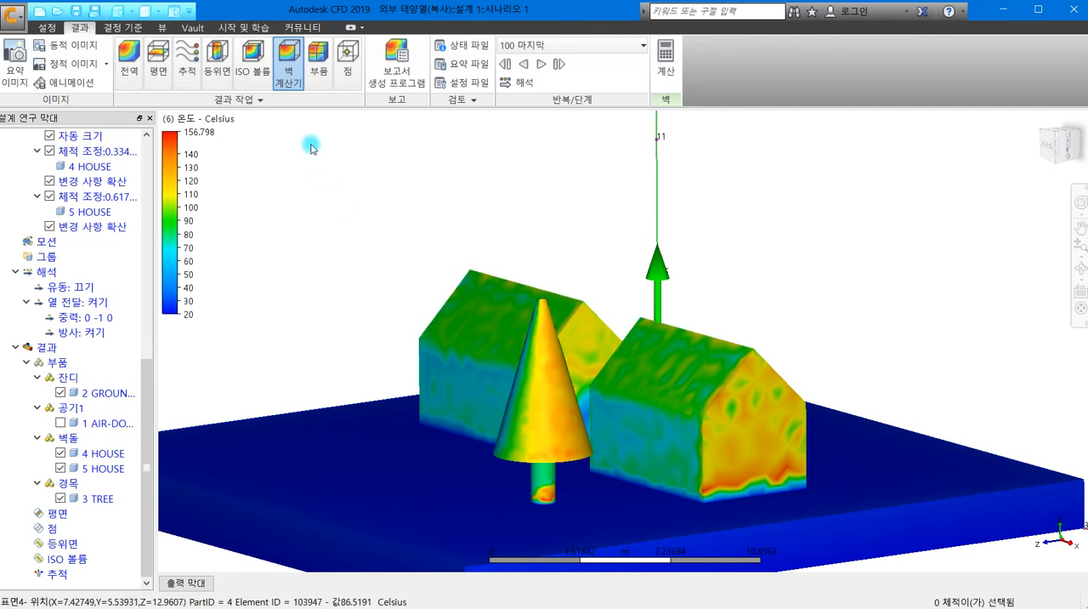
- Calculate the part results (부품) of 5 HOUSE and read its volume and its average, minimum and maximum temperatures
{"action": "left_click", "coordinate": [319, 68]}
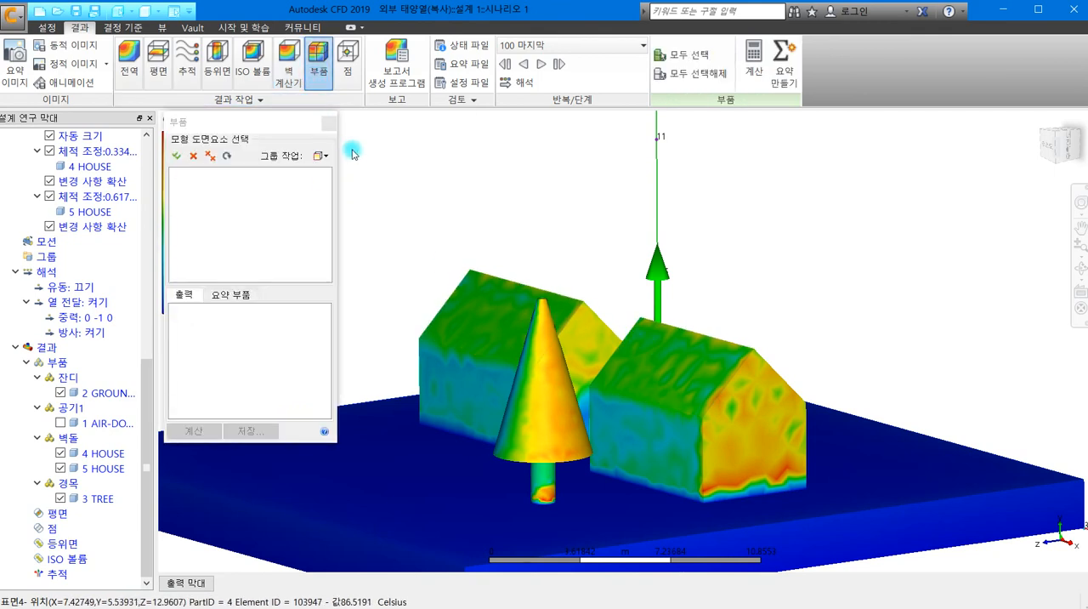
{"action": "left_click_drag", "start_coordinate": [265, 125], "coordinate": [347, 137]}
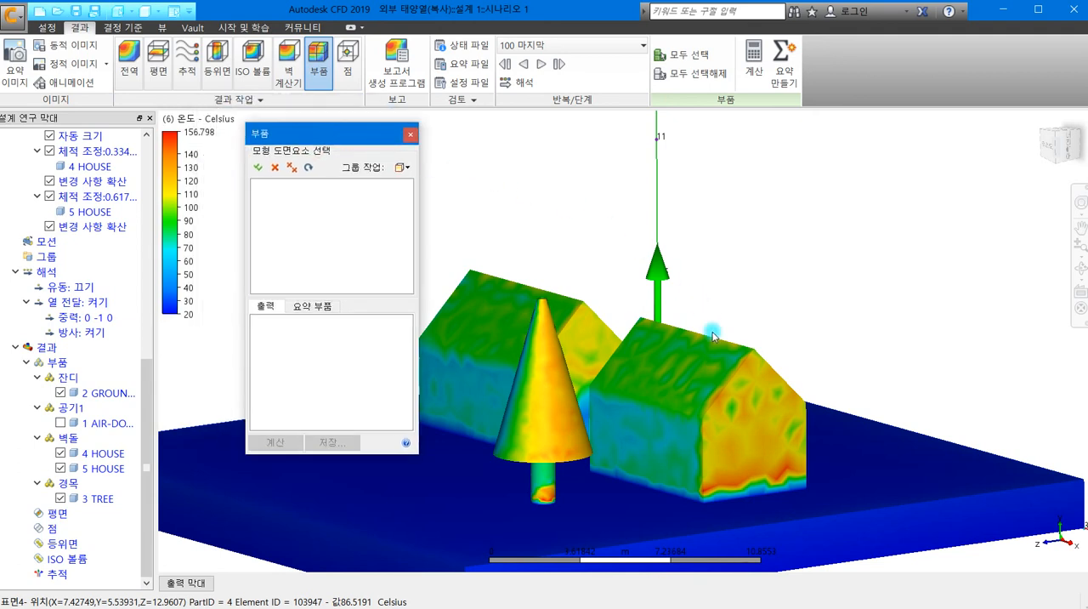
{"action": "left_click", "coordinate": [707, 396]}
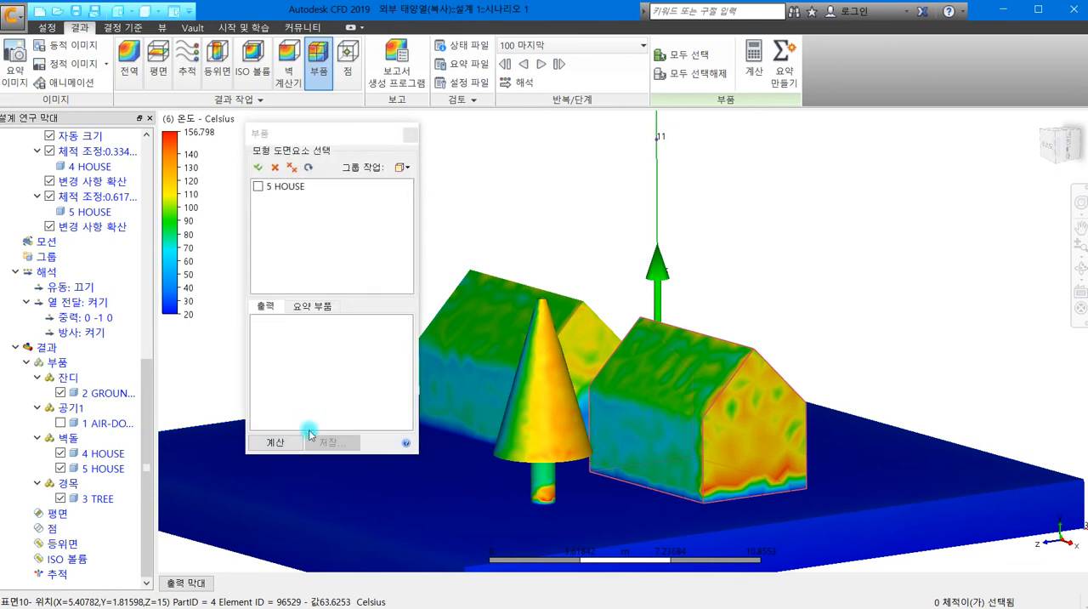
{"action": "left_click", "coordinate": [275, 443]}
{"action": "scroll", "coordinate": [340, 384], "scroll_direction": "down", "scroll_amount": 1}
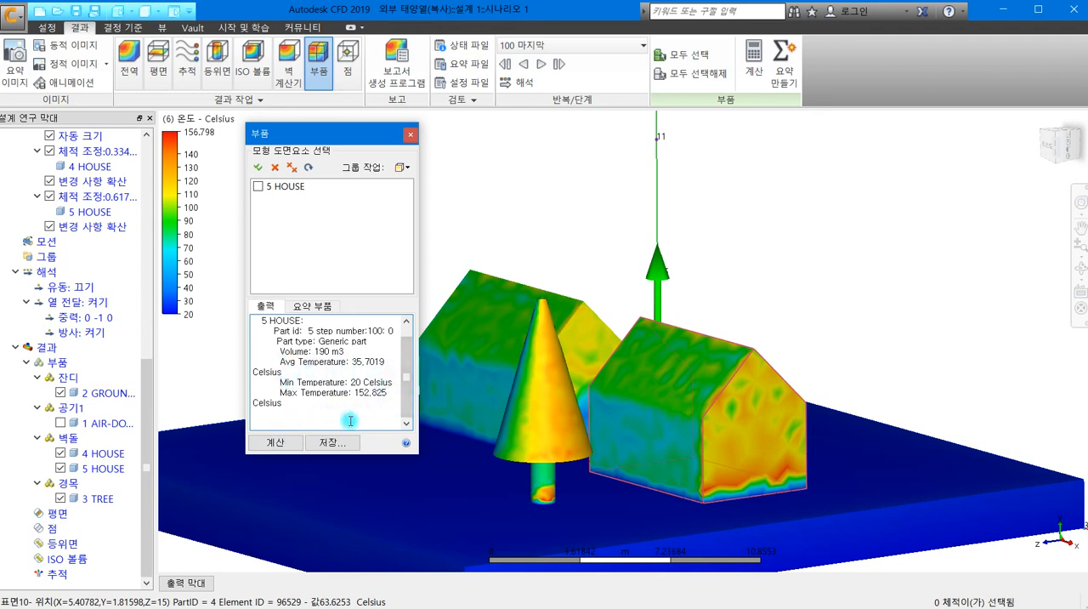
{"action": "scroll", "coordinate": [407, 382], "scroll_direction": "up", "scroll_amount": 1}
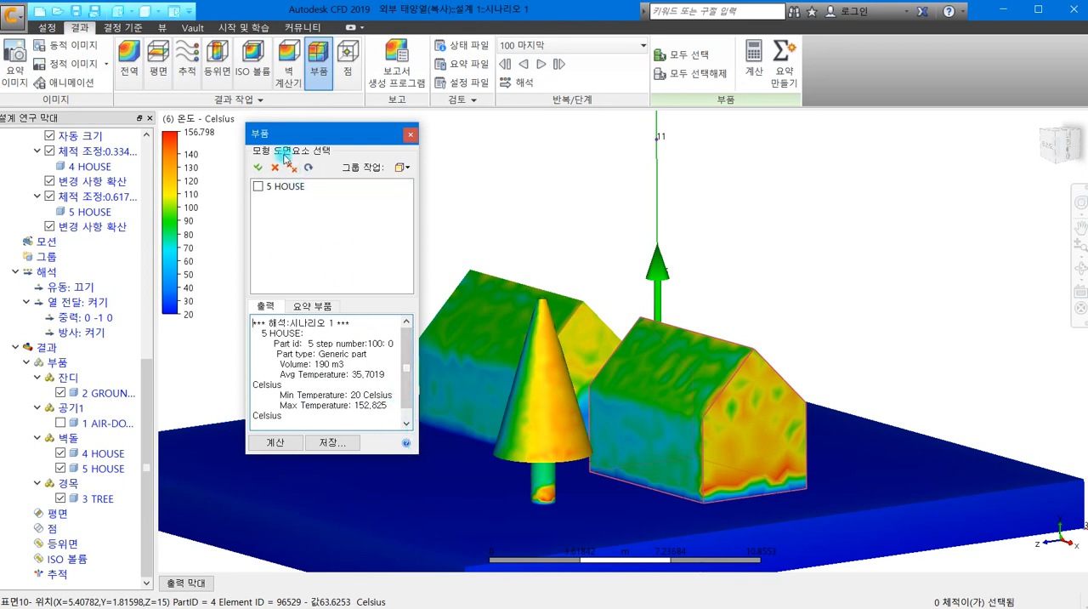
- Look at the decision criteria (결정 기준) and setup (설정) views, and return to the temperature results of the model
{"action": "left_click", "coordinate": [115, 27]}
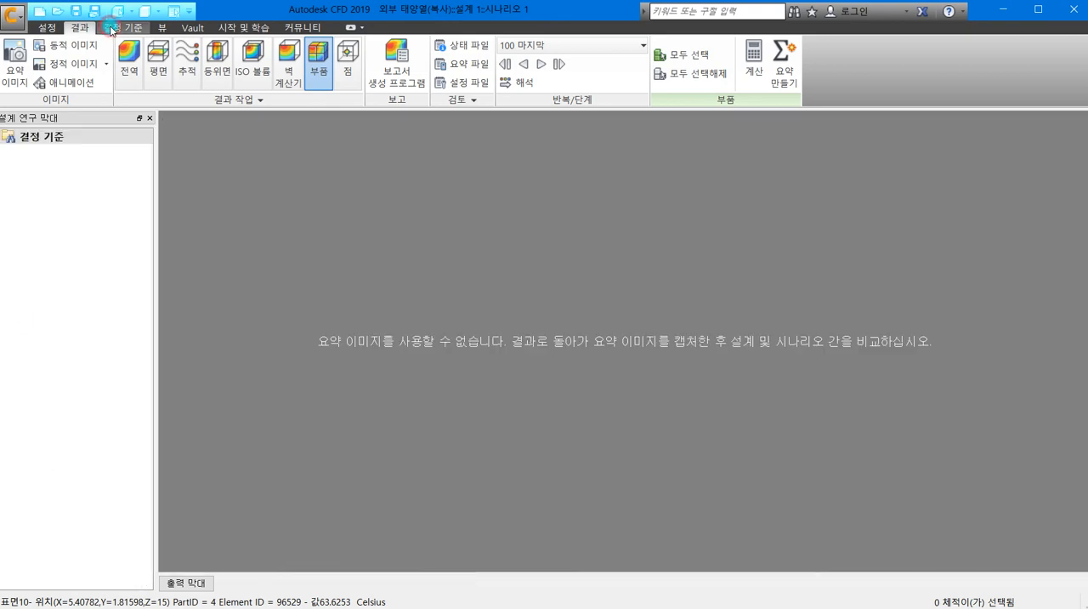
{"action": "left_click", "coordinate": [53, 30]}
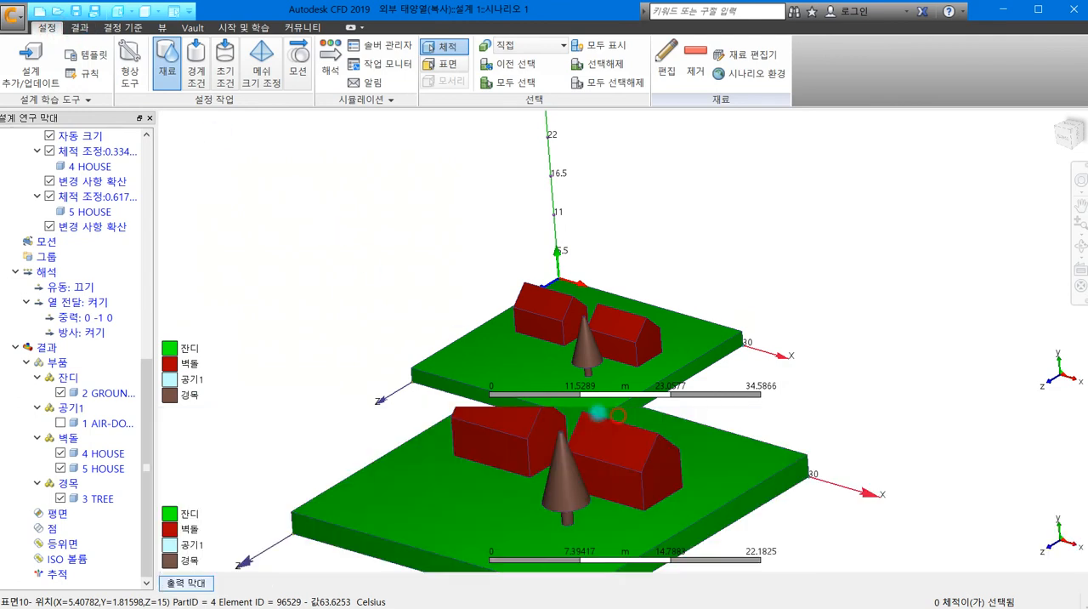
{"action": "left_click", "coordinate": [79, 28]}
{"action": "middle_click_drag", "start_coordinate": [453, 224], "coordinate": [453, 123]}
{"action": "middle_click_drag", "start_coordinate": [641, 323], "coordinate": [597, 350], "text": "shift"}
{"action": "middle_click_drag", "start_coordinate": [676, 339], "coordinate": [727, 348], "text": "shift"}
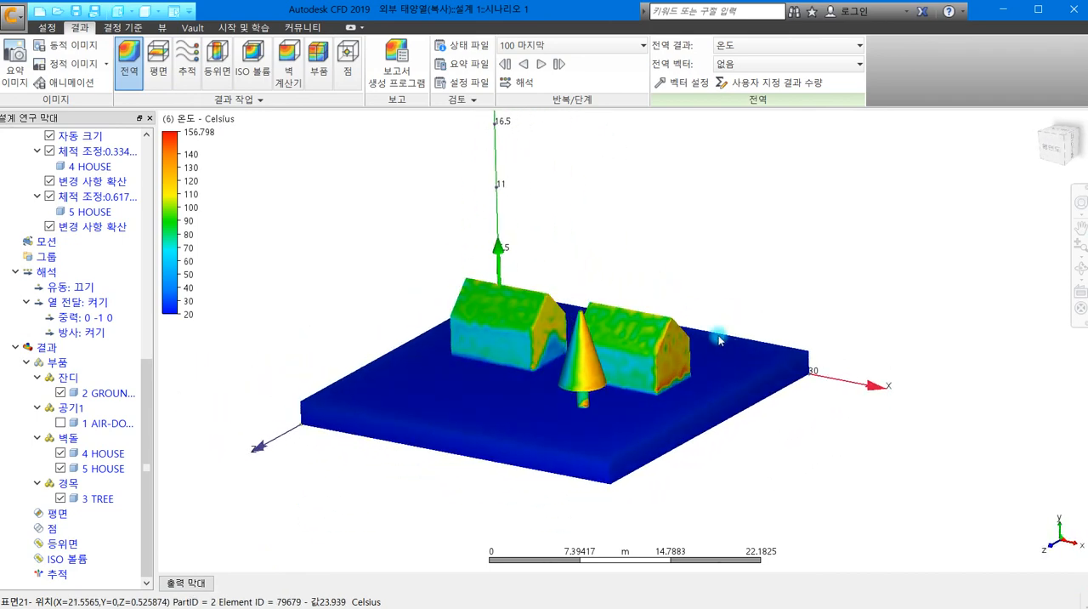